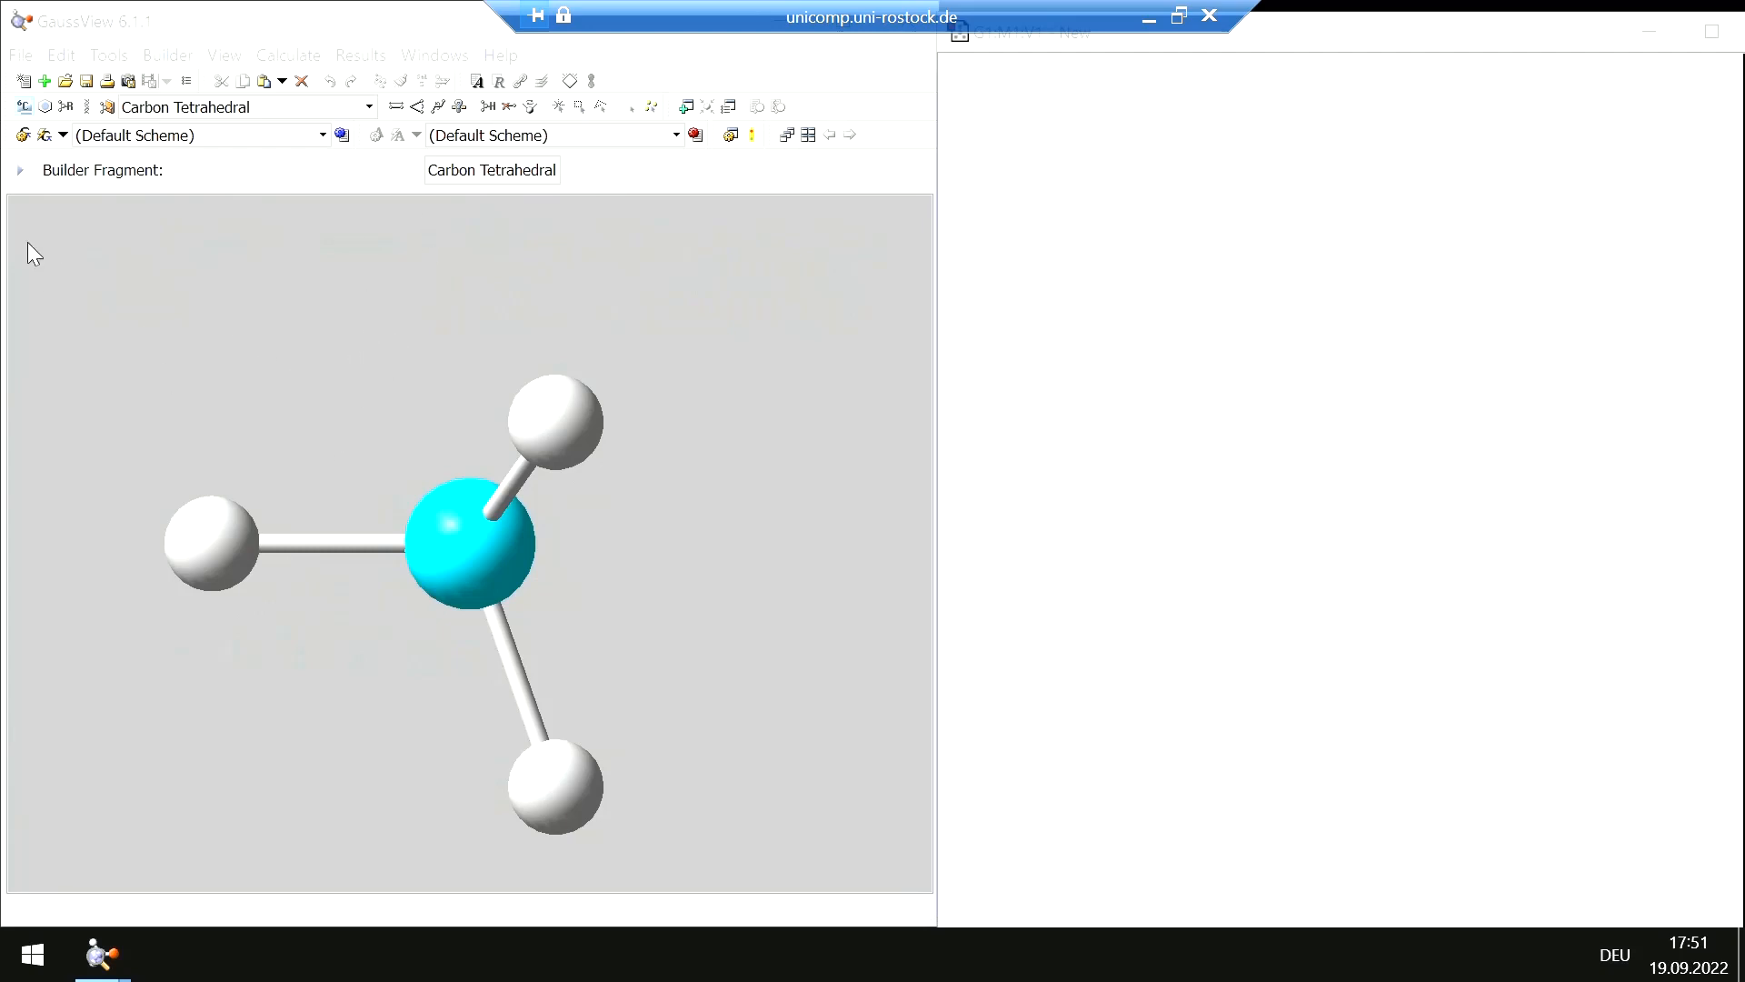
Place a tetrahedral phosphorus fragment in the empty molecule window
left_click(24, 107)
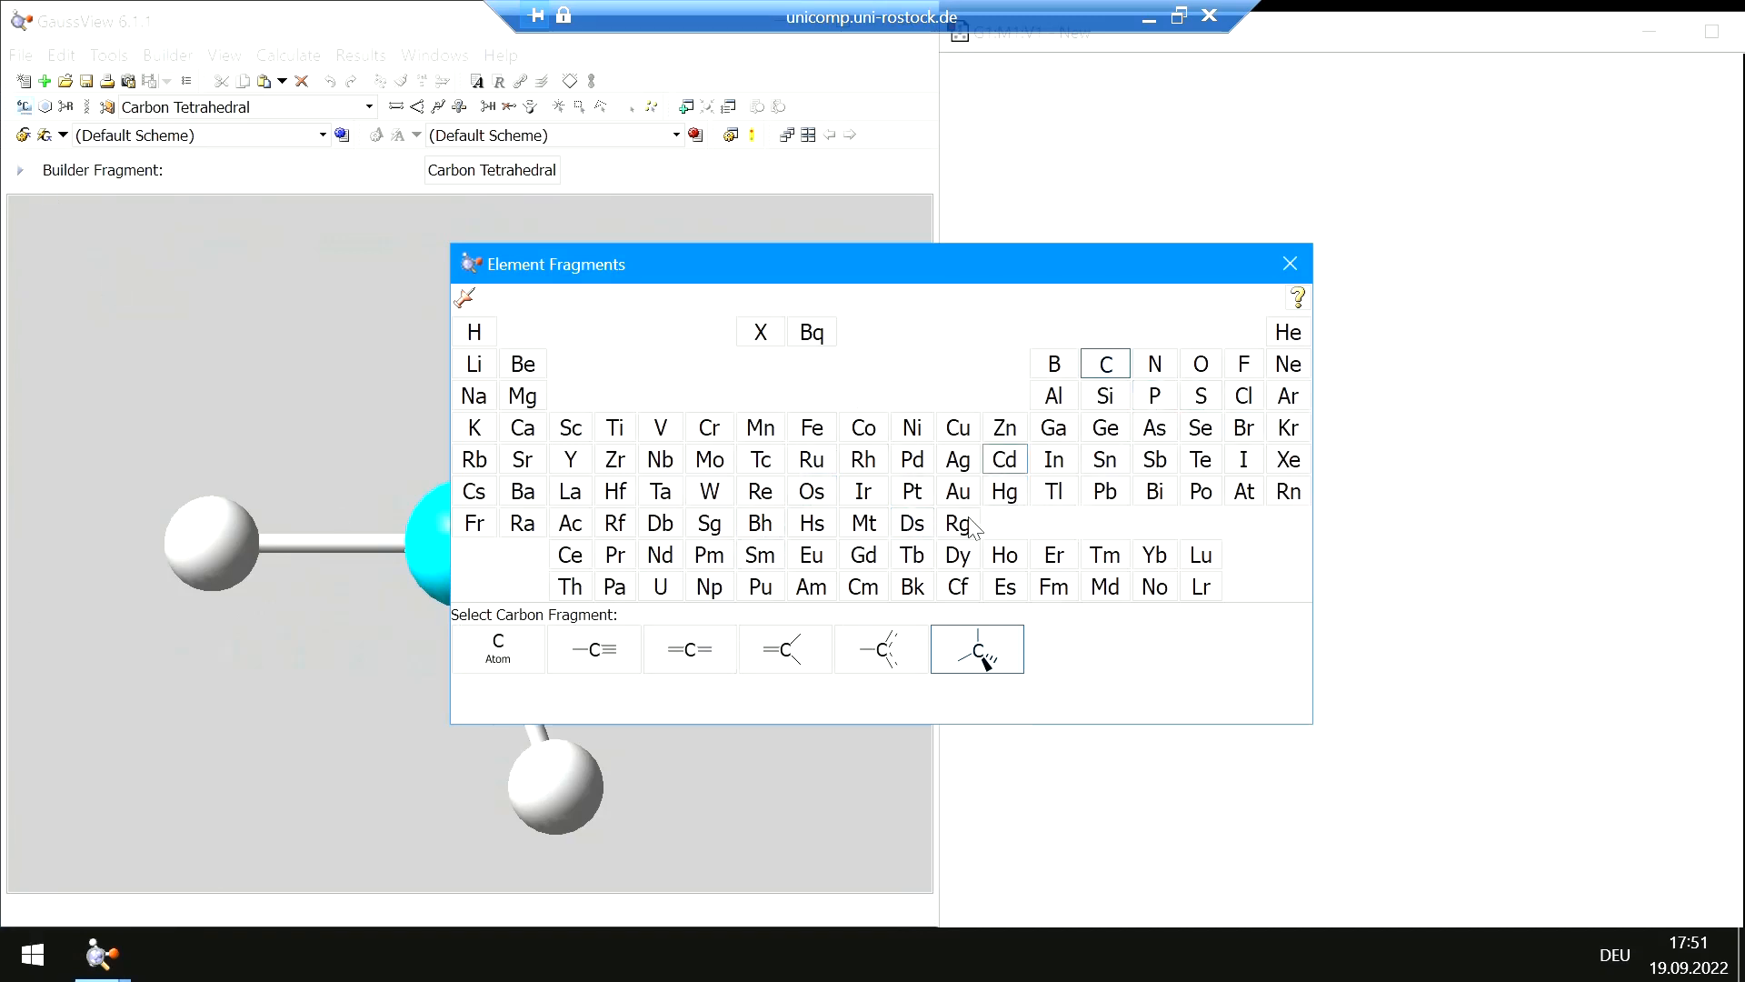
left_click(1156, 397)
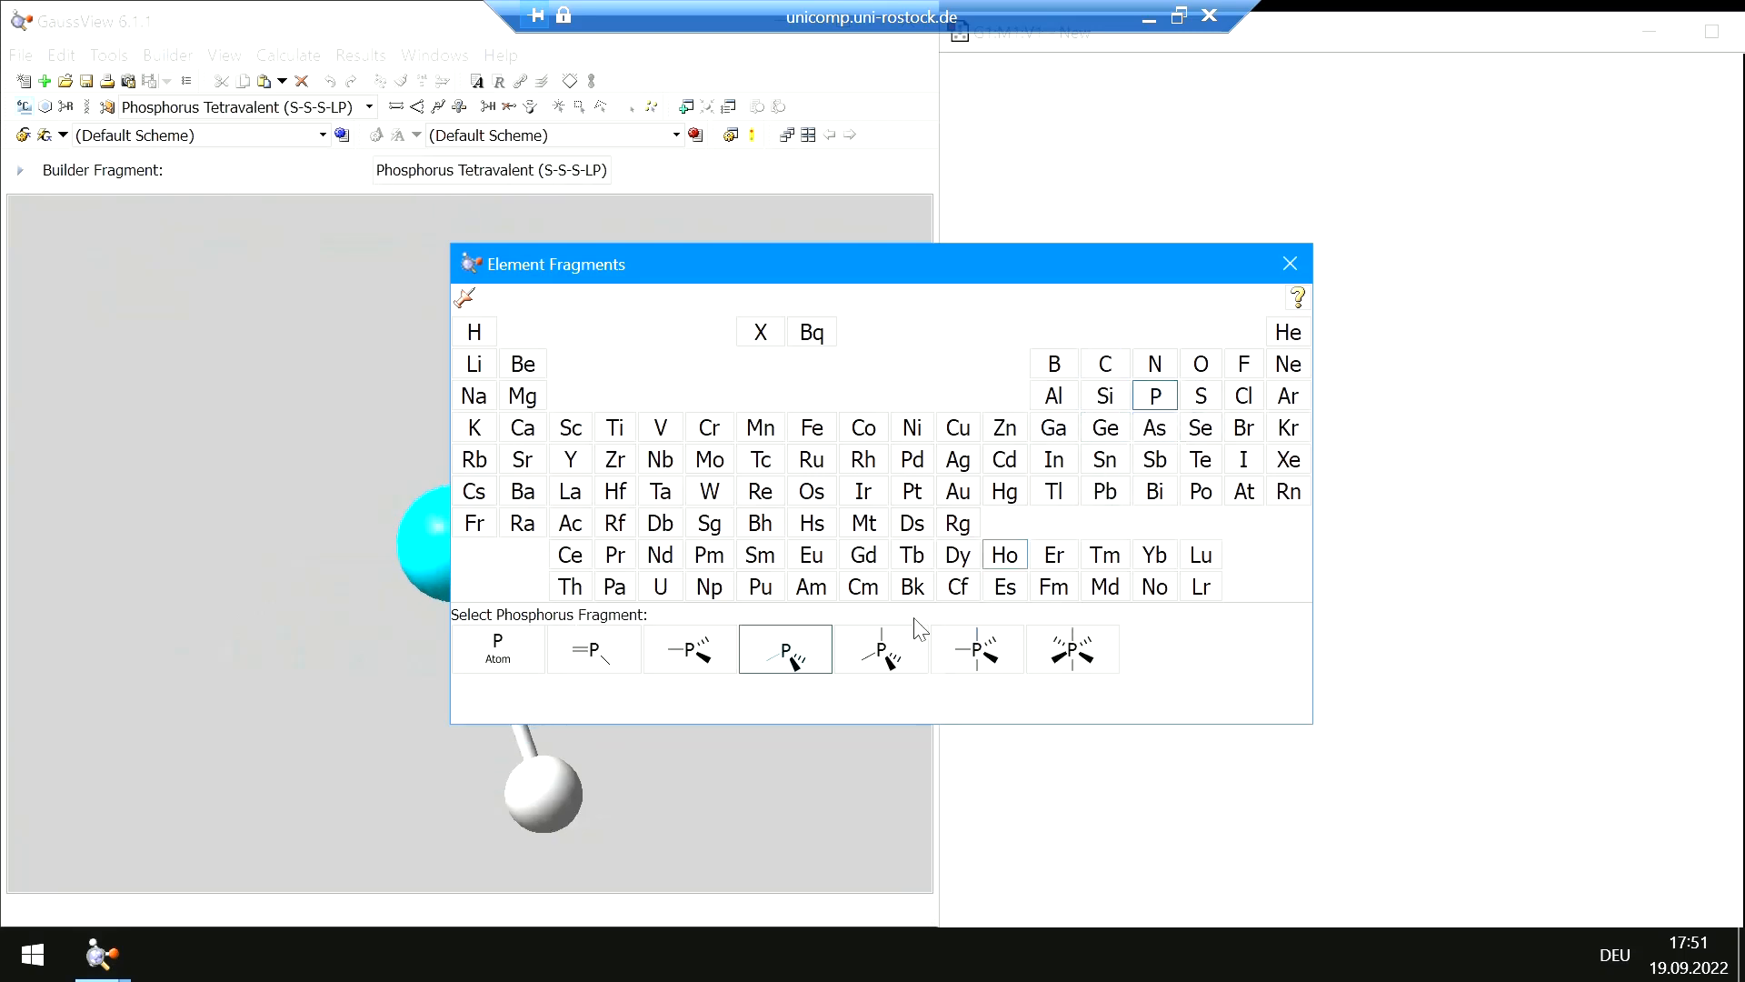
left_click(894, 661)
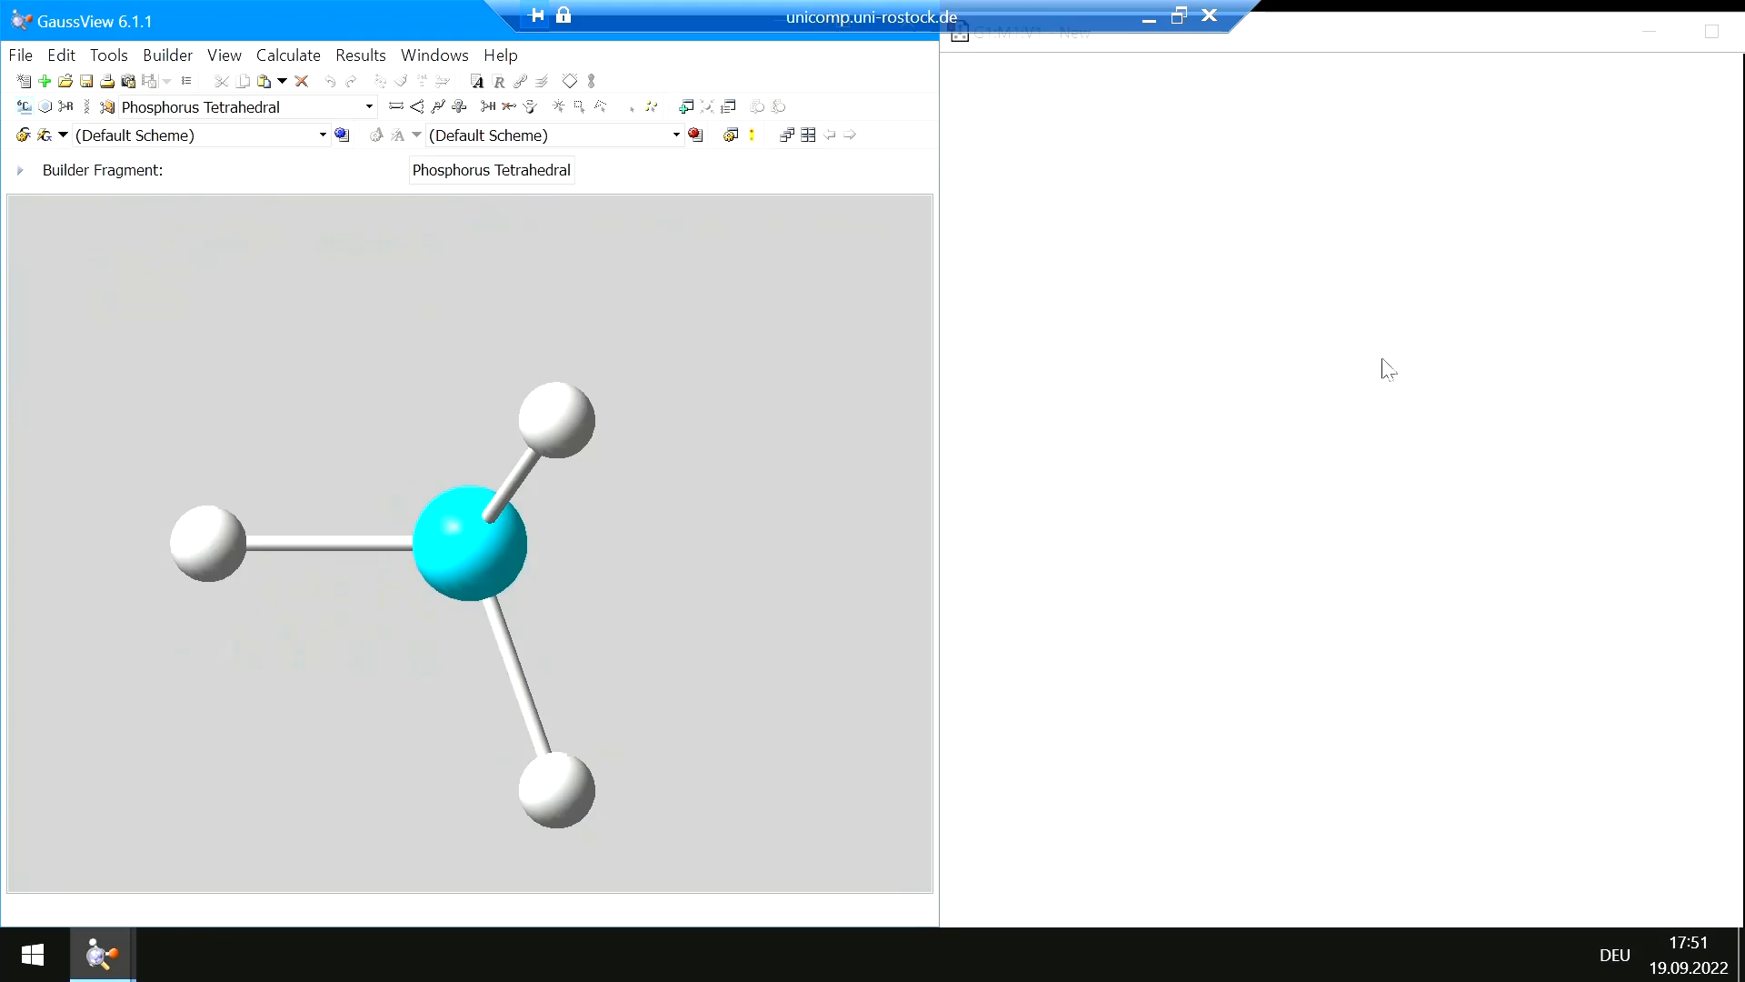
left_click(1305, 427)
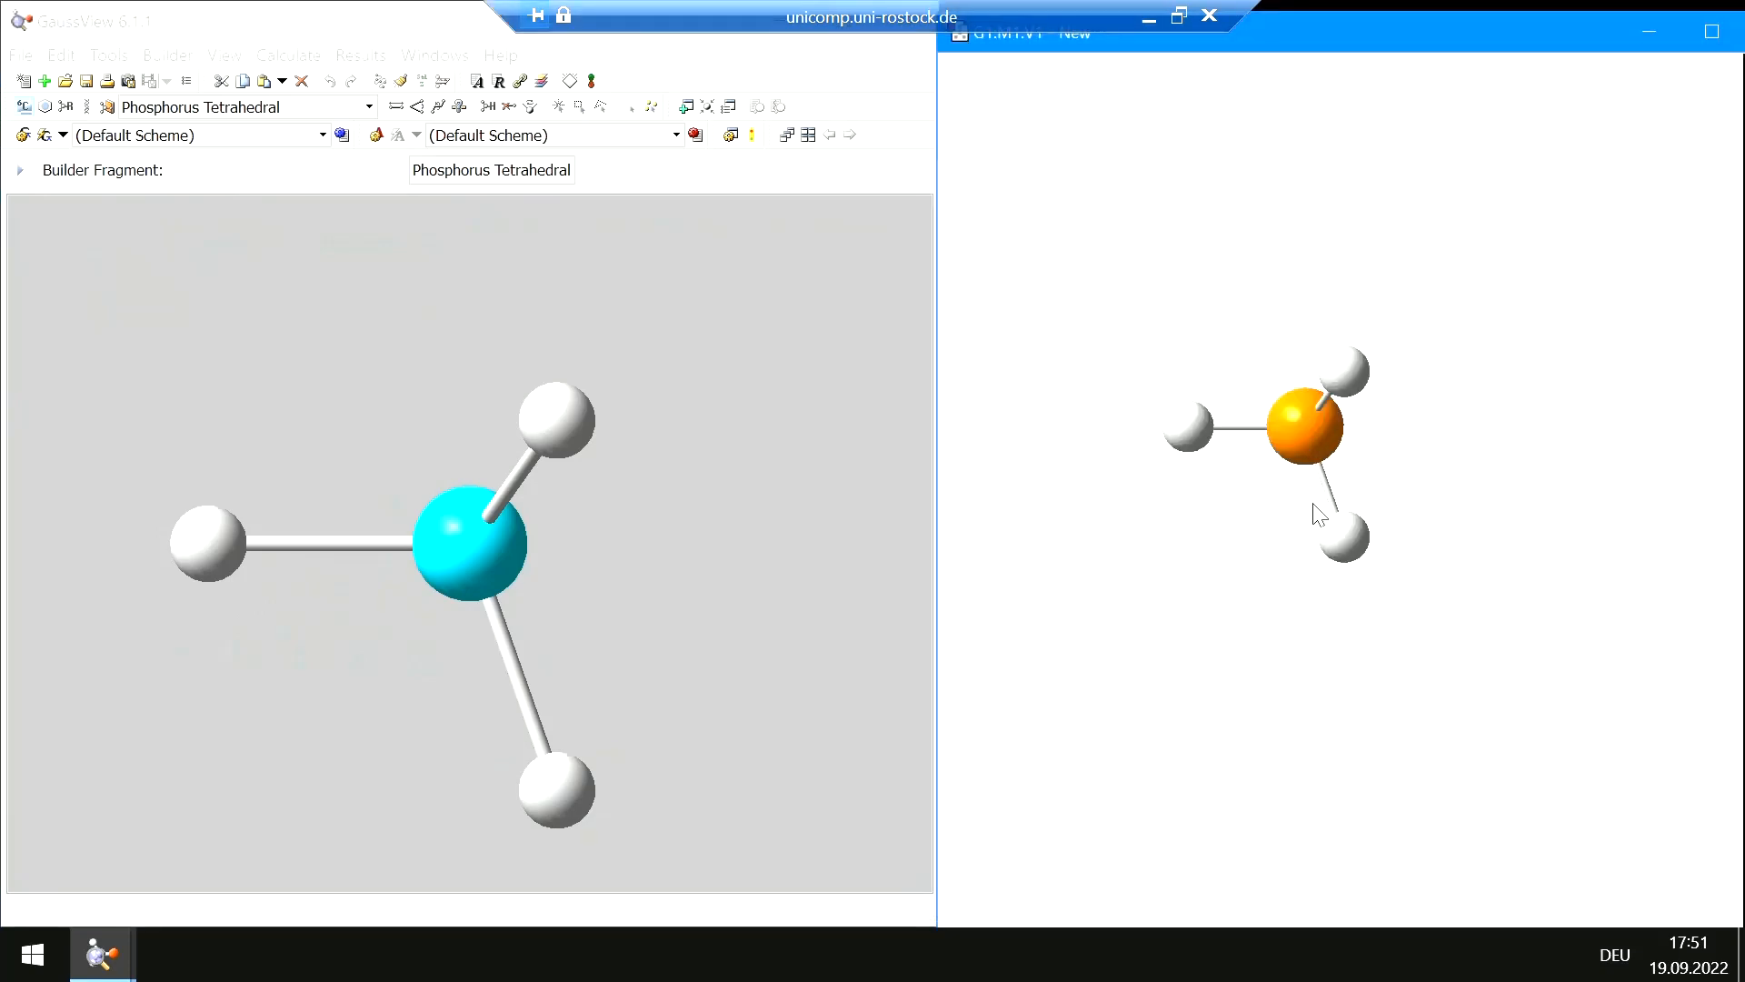
Replace one hydrogen on the phosphorus with a terminal chlorine atom
left_click_drag(1336, 603, 1200, 682)
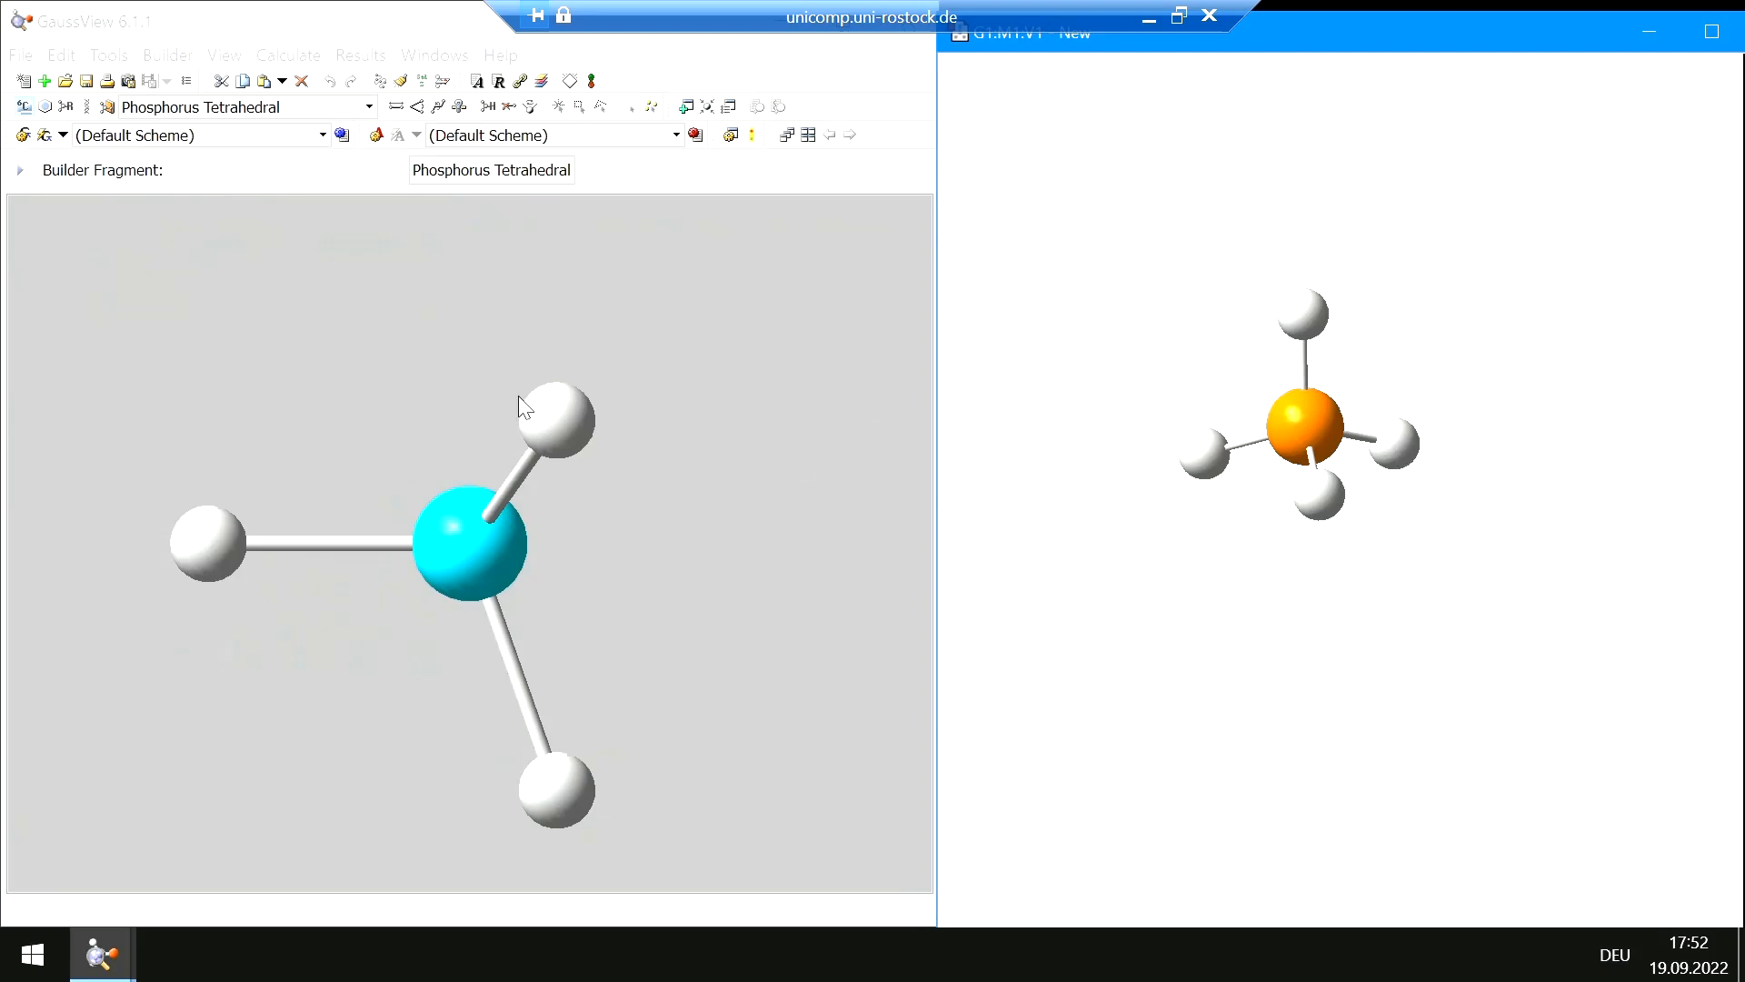
left_click(24, 107)
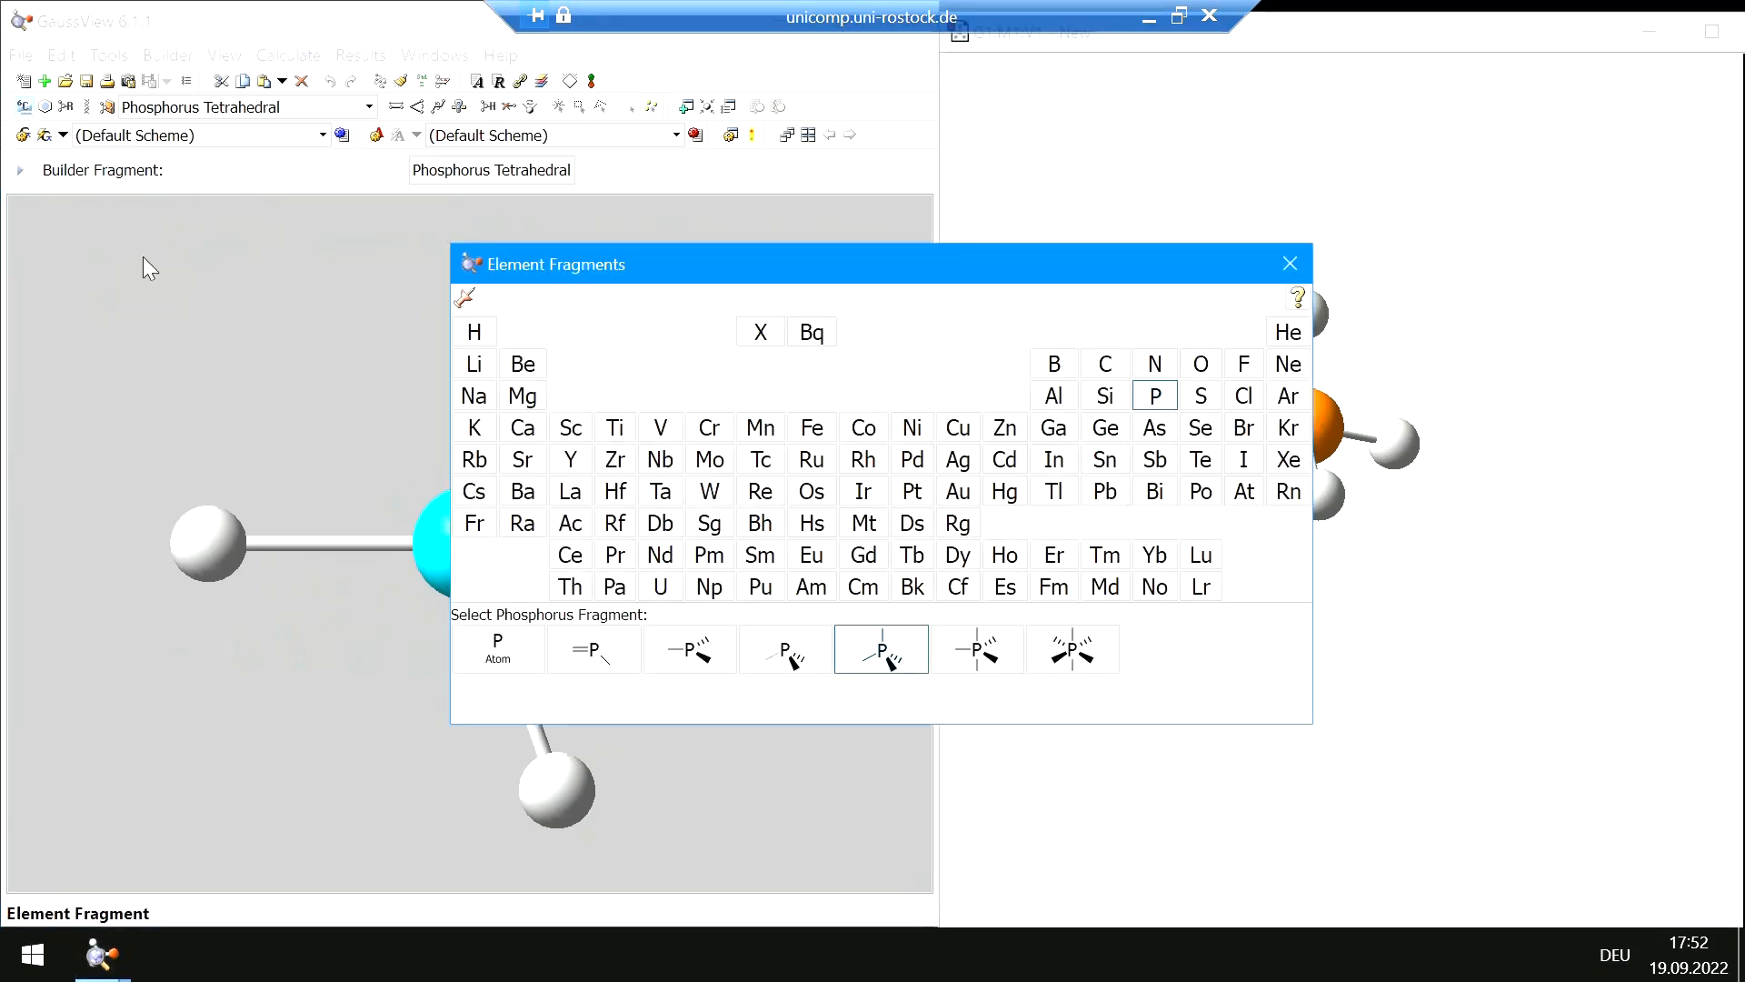
left_click(1246, 398)
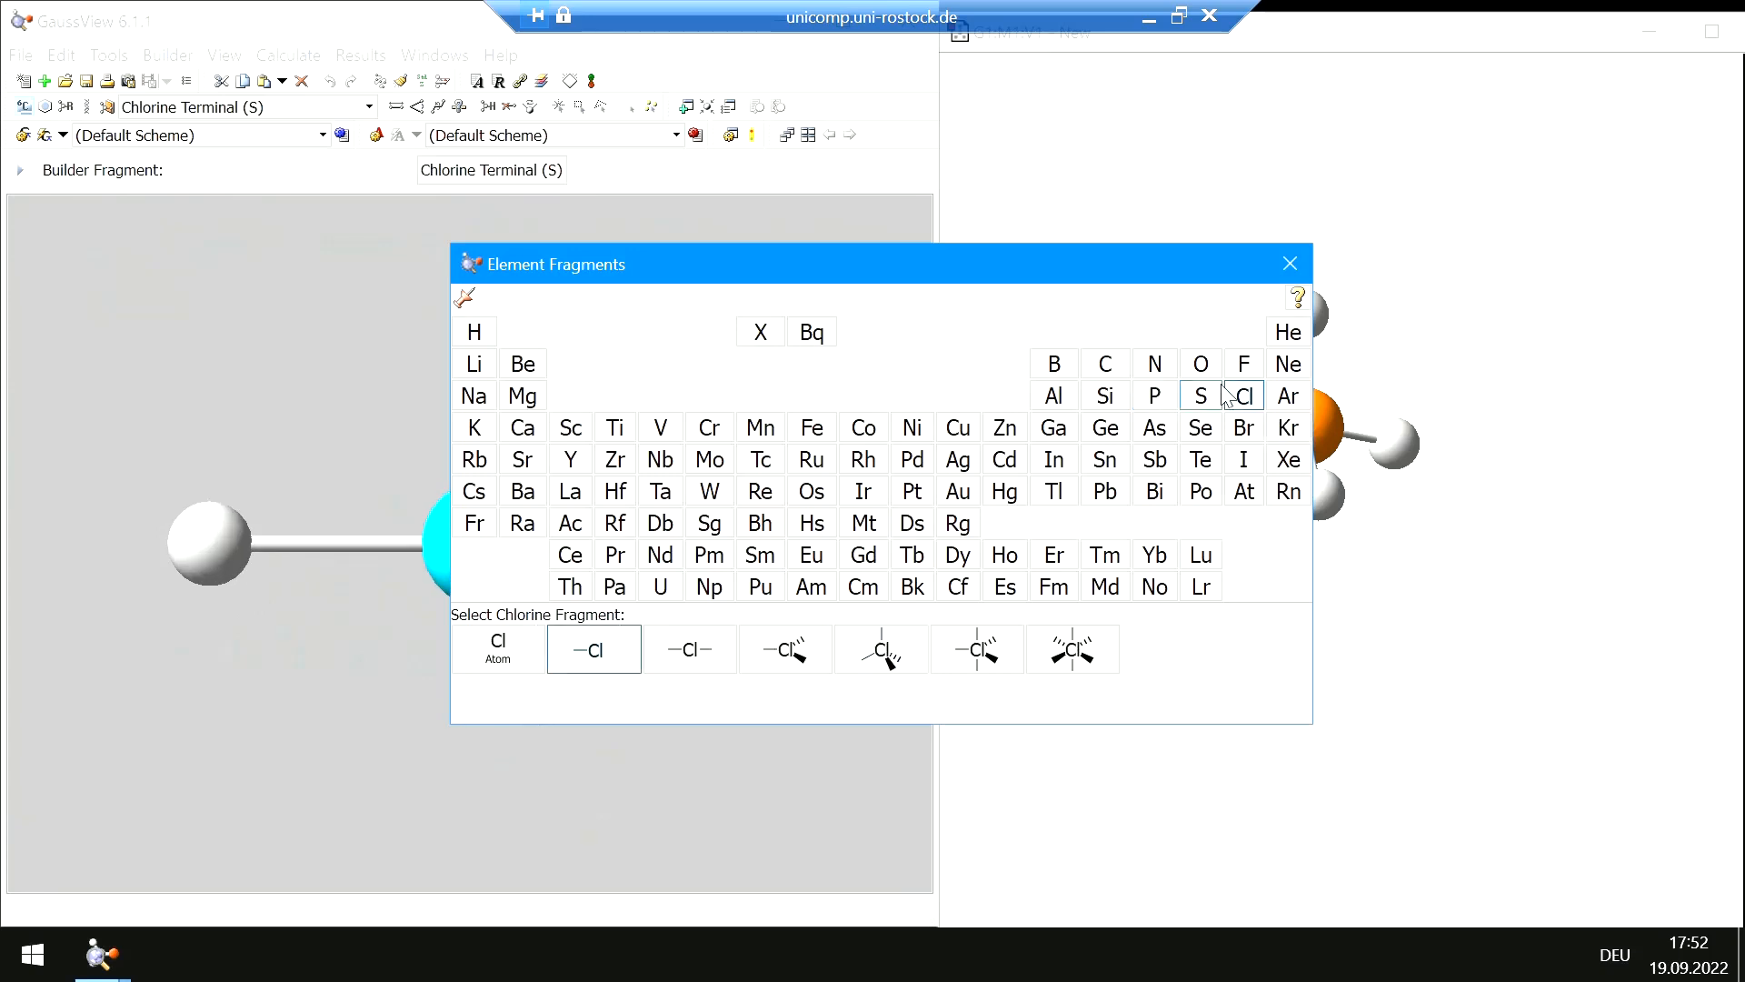
left_click(1290, 265)
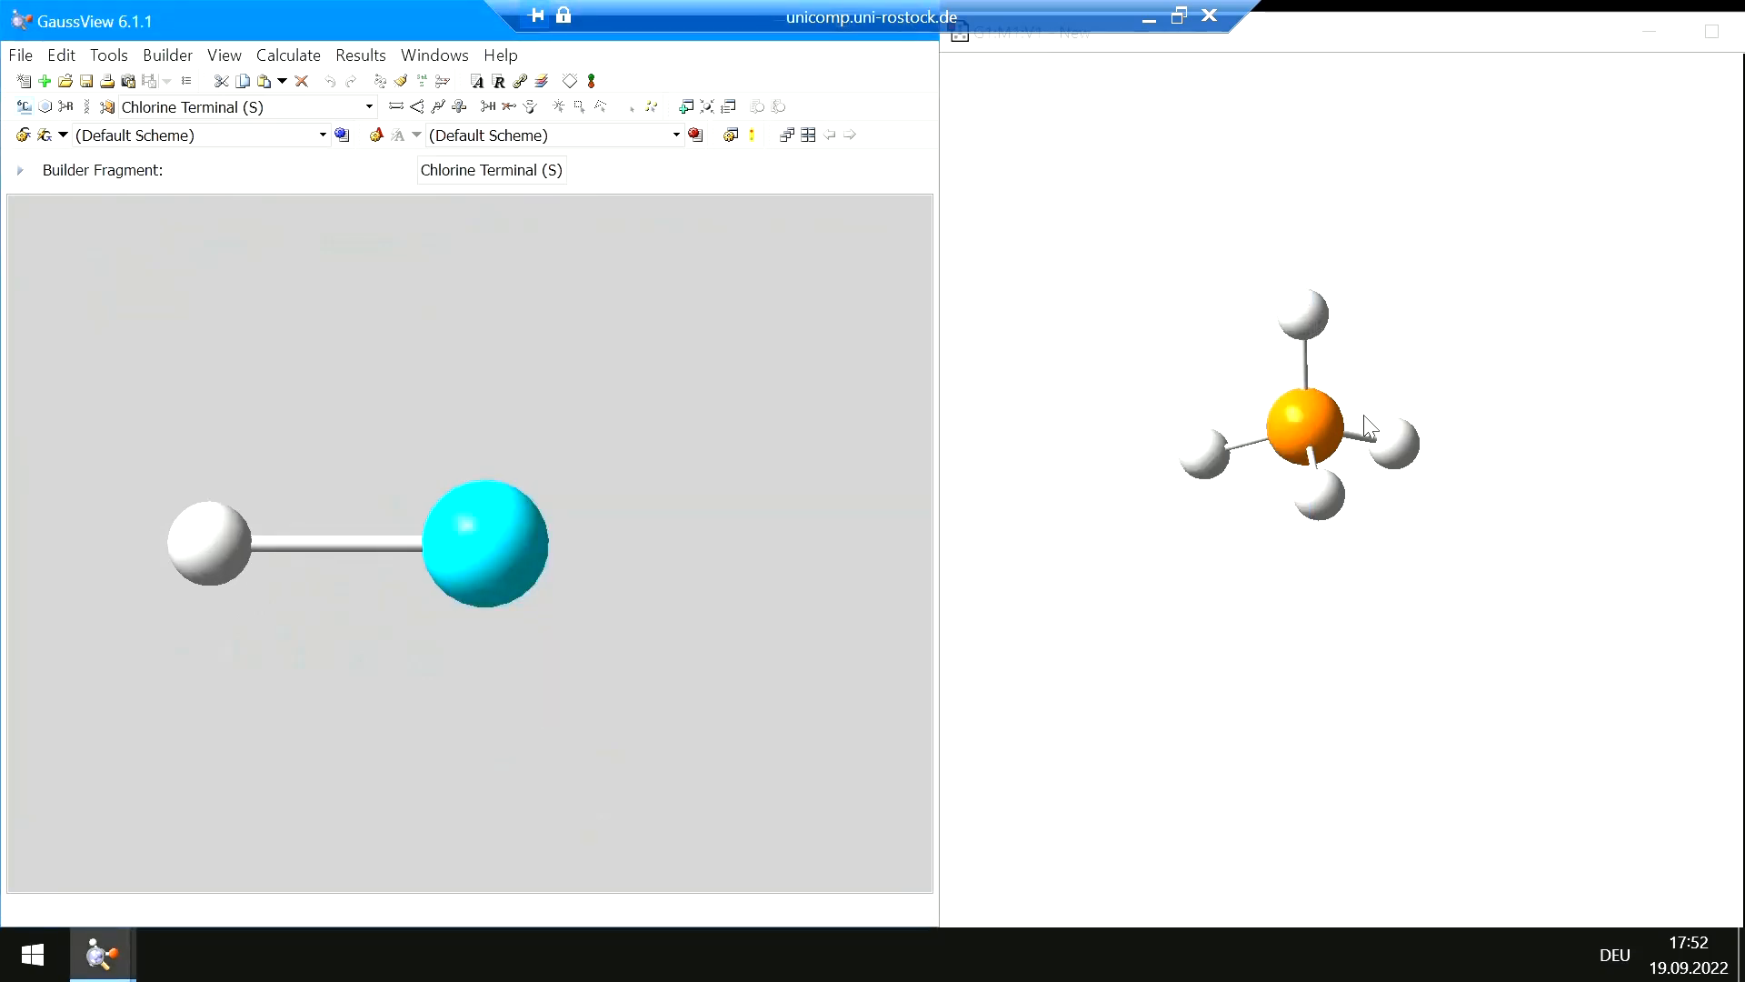
left_click(1397, 448)
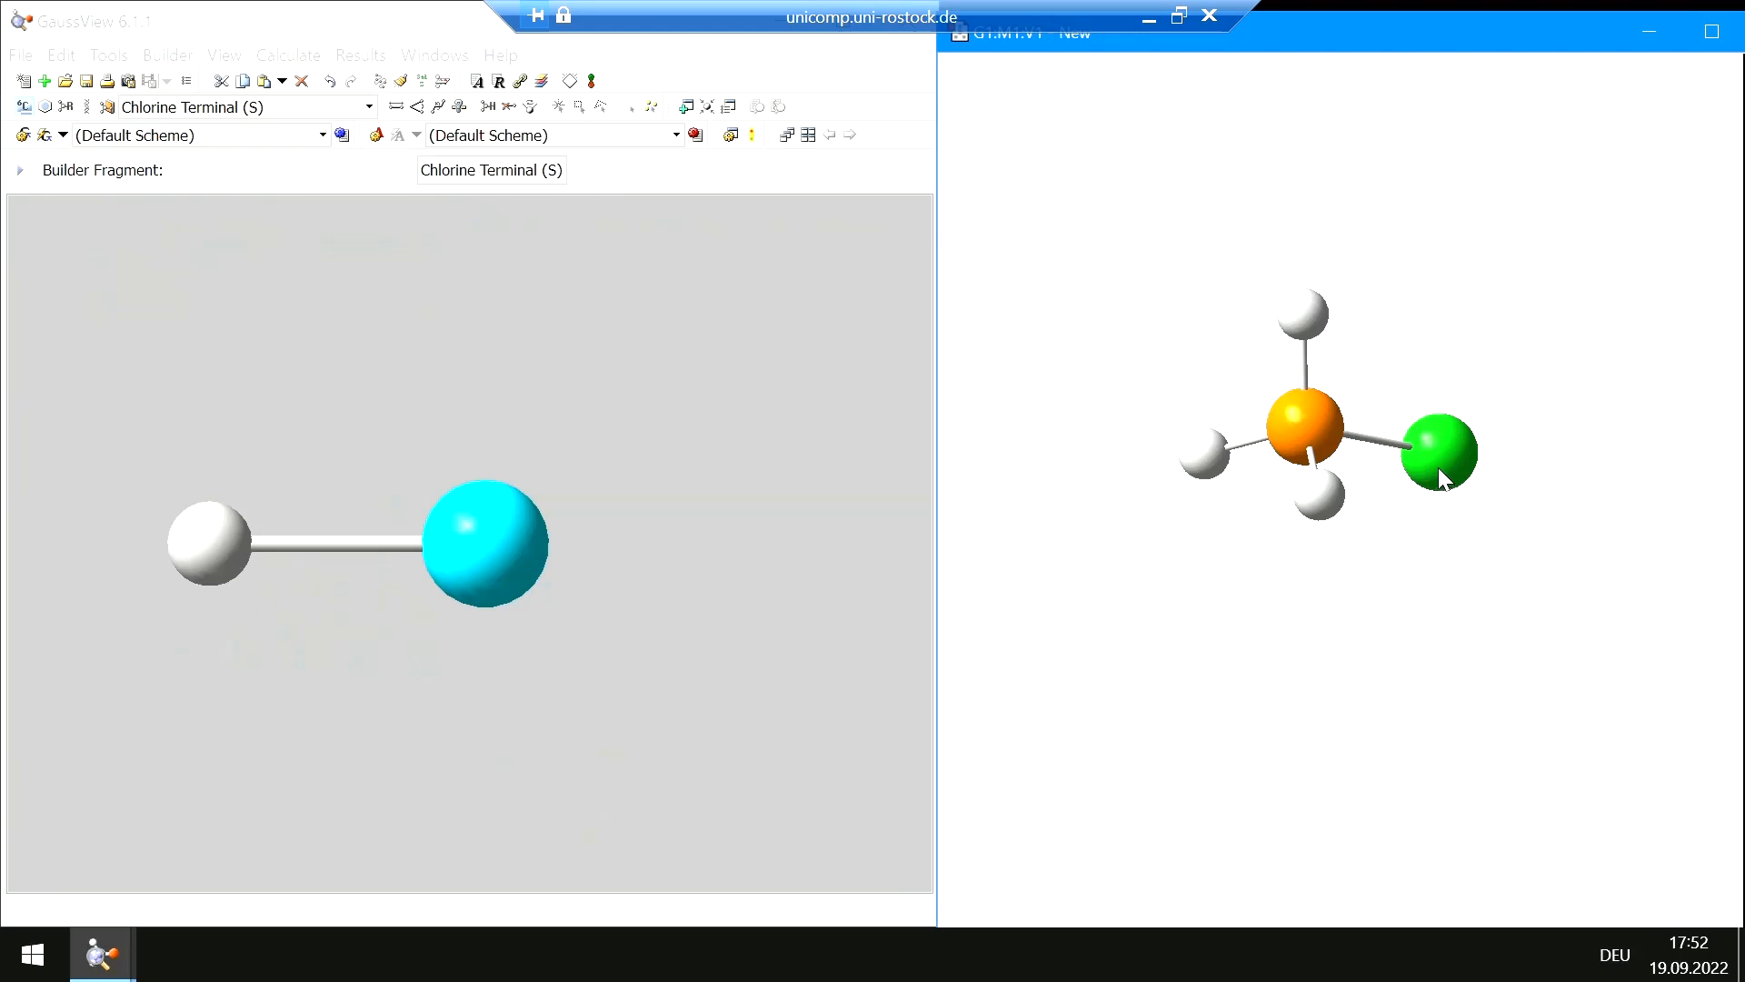
Select the phosphorus–chlorine bond with Modify Bond and set it to a triple bond
mouse_move(1457, 373)
left_mouse_down()
mouse_move(1436, 406)
mouse_move(1473, 347)
mouse_move(1437, 342)
mouse_move(1436, 379)
left_mouse_up()
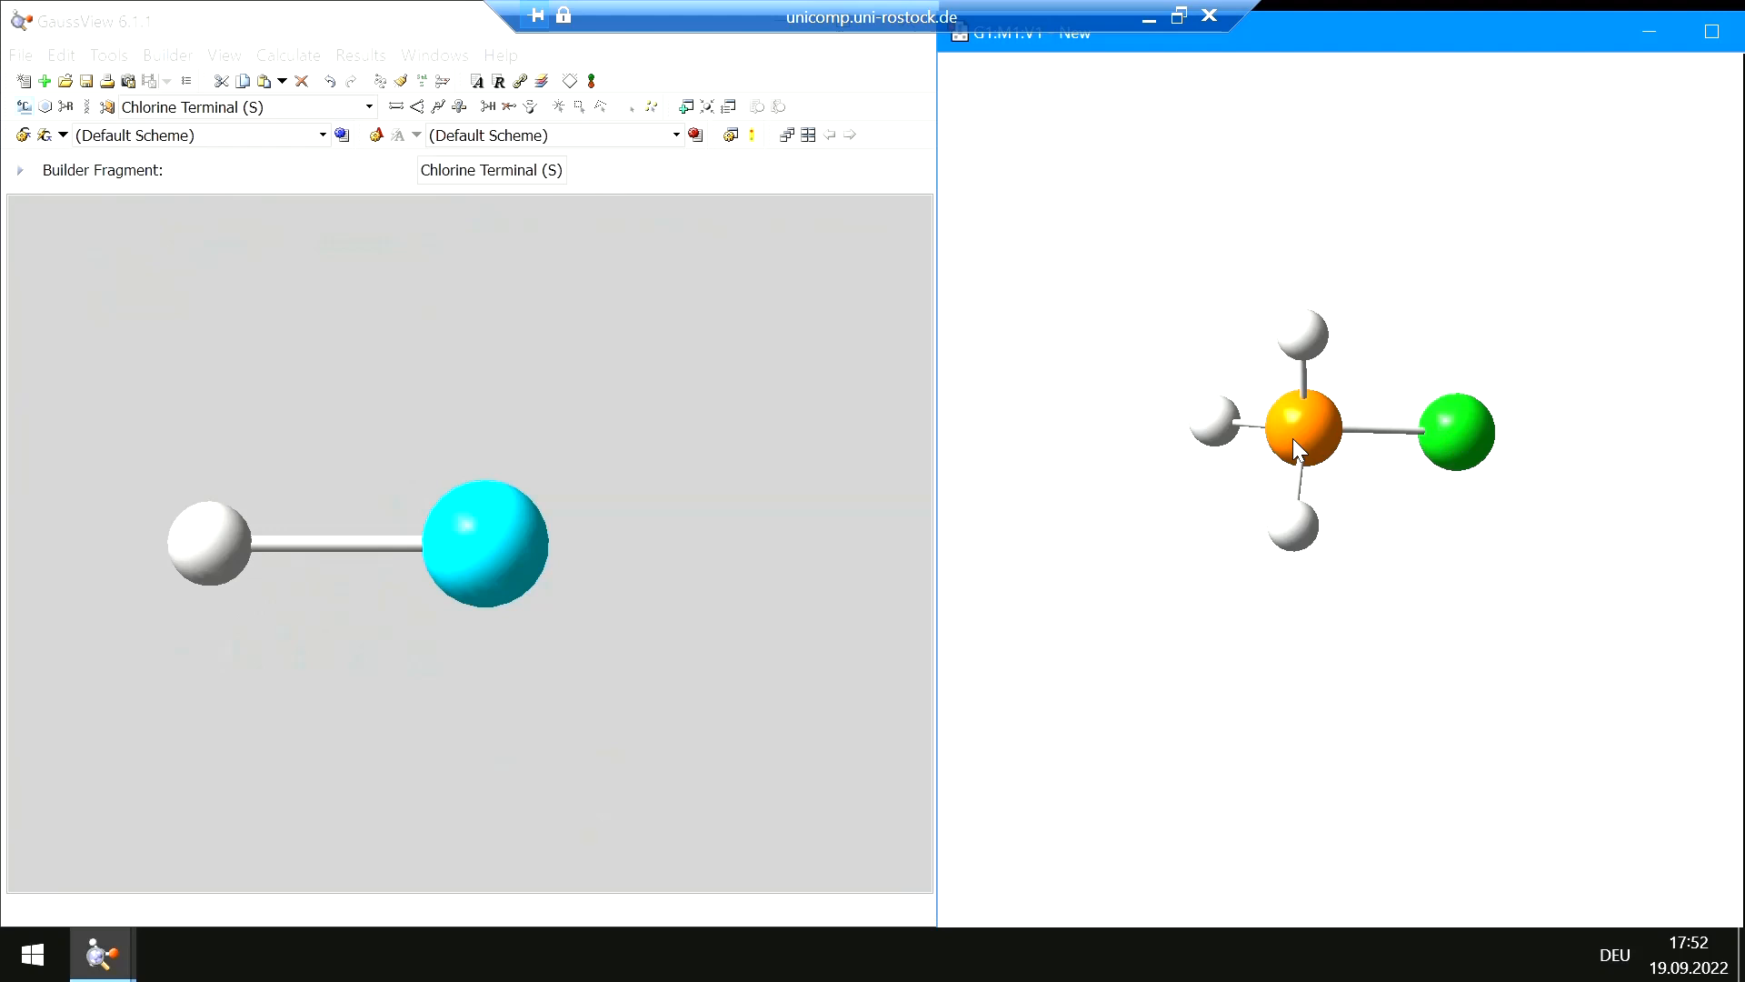
left_click_drag(1293, 438, 1236, 413)
left_click_drag(1370, 453, 1463, 480)
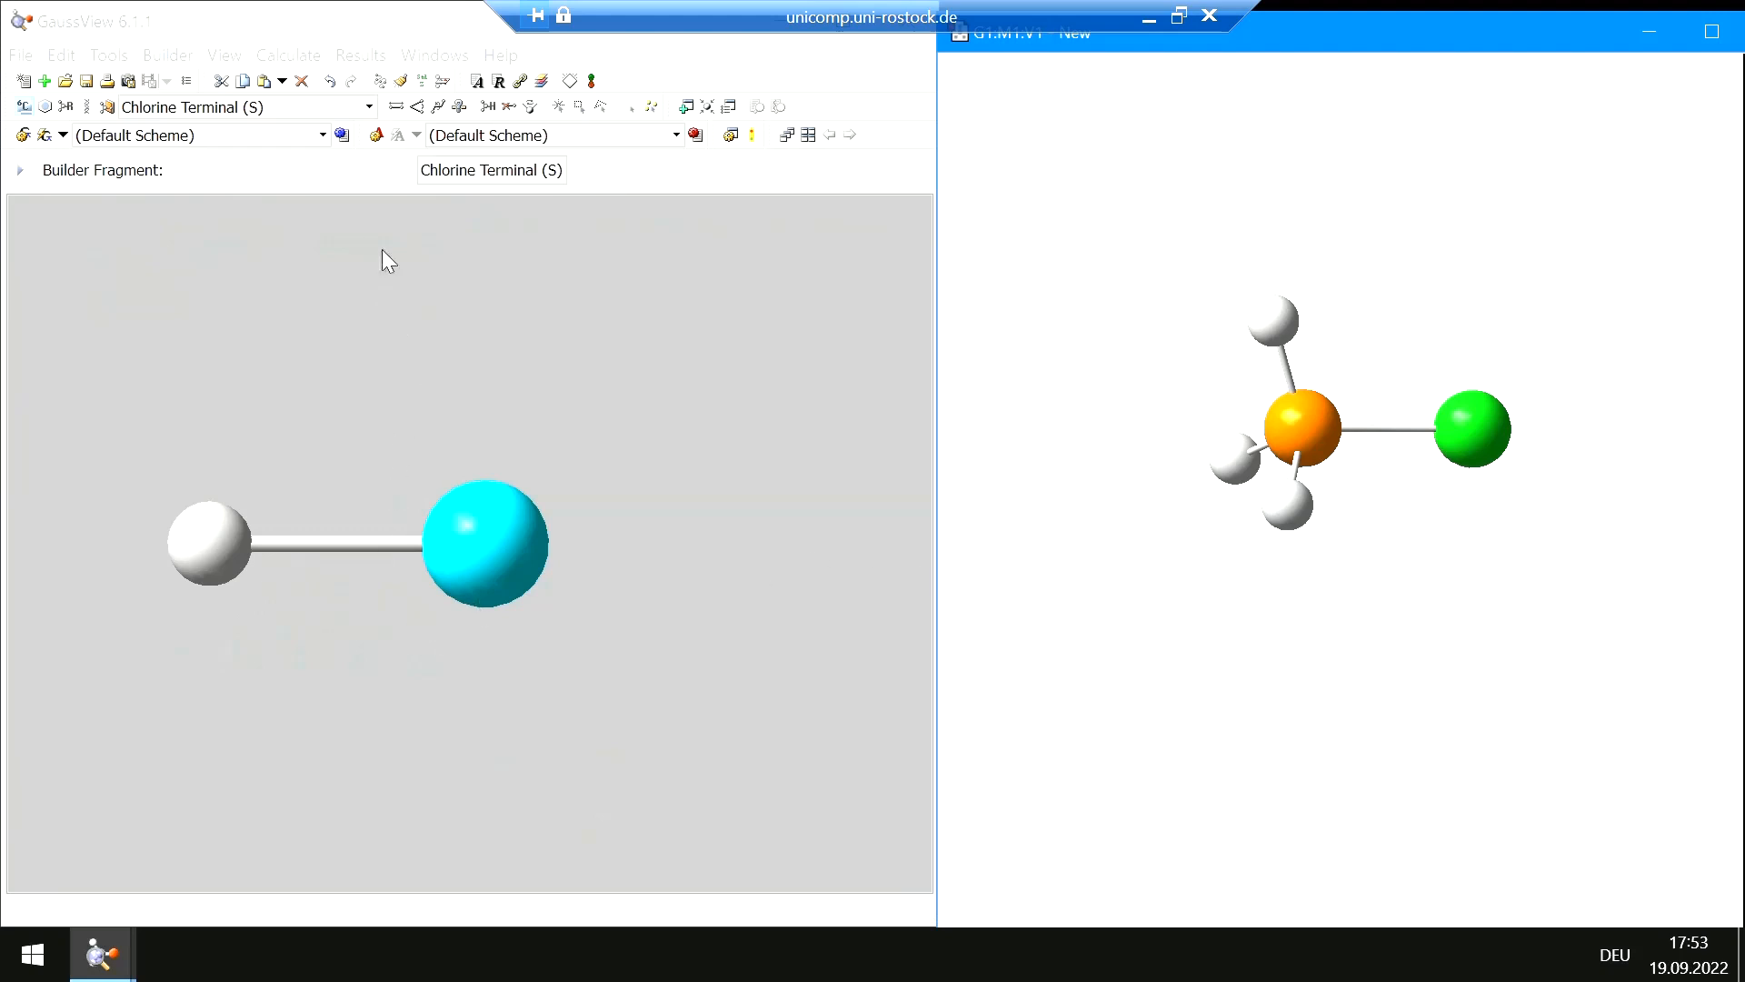
left_click(397, 113)
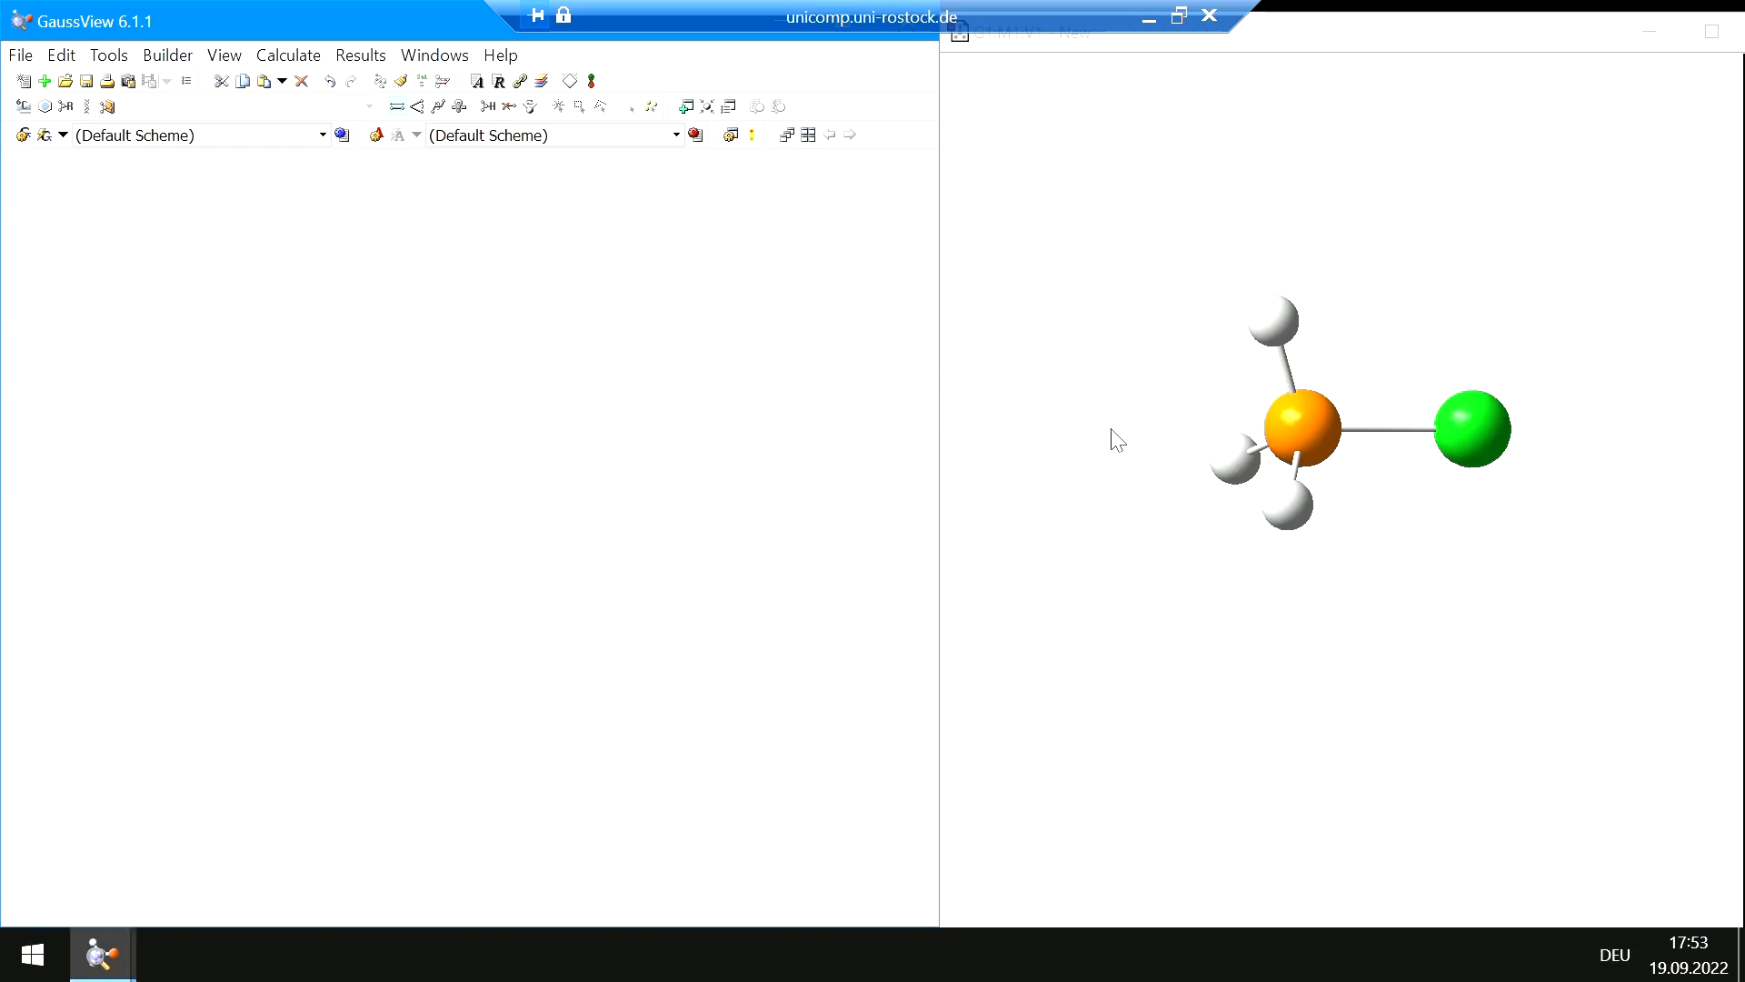
left_click(1310, 427)
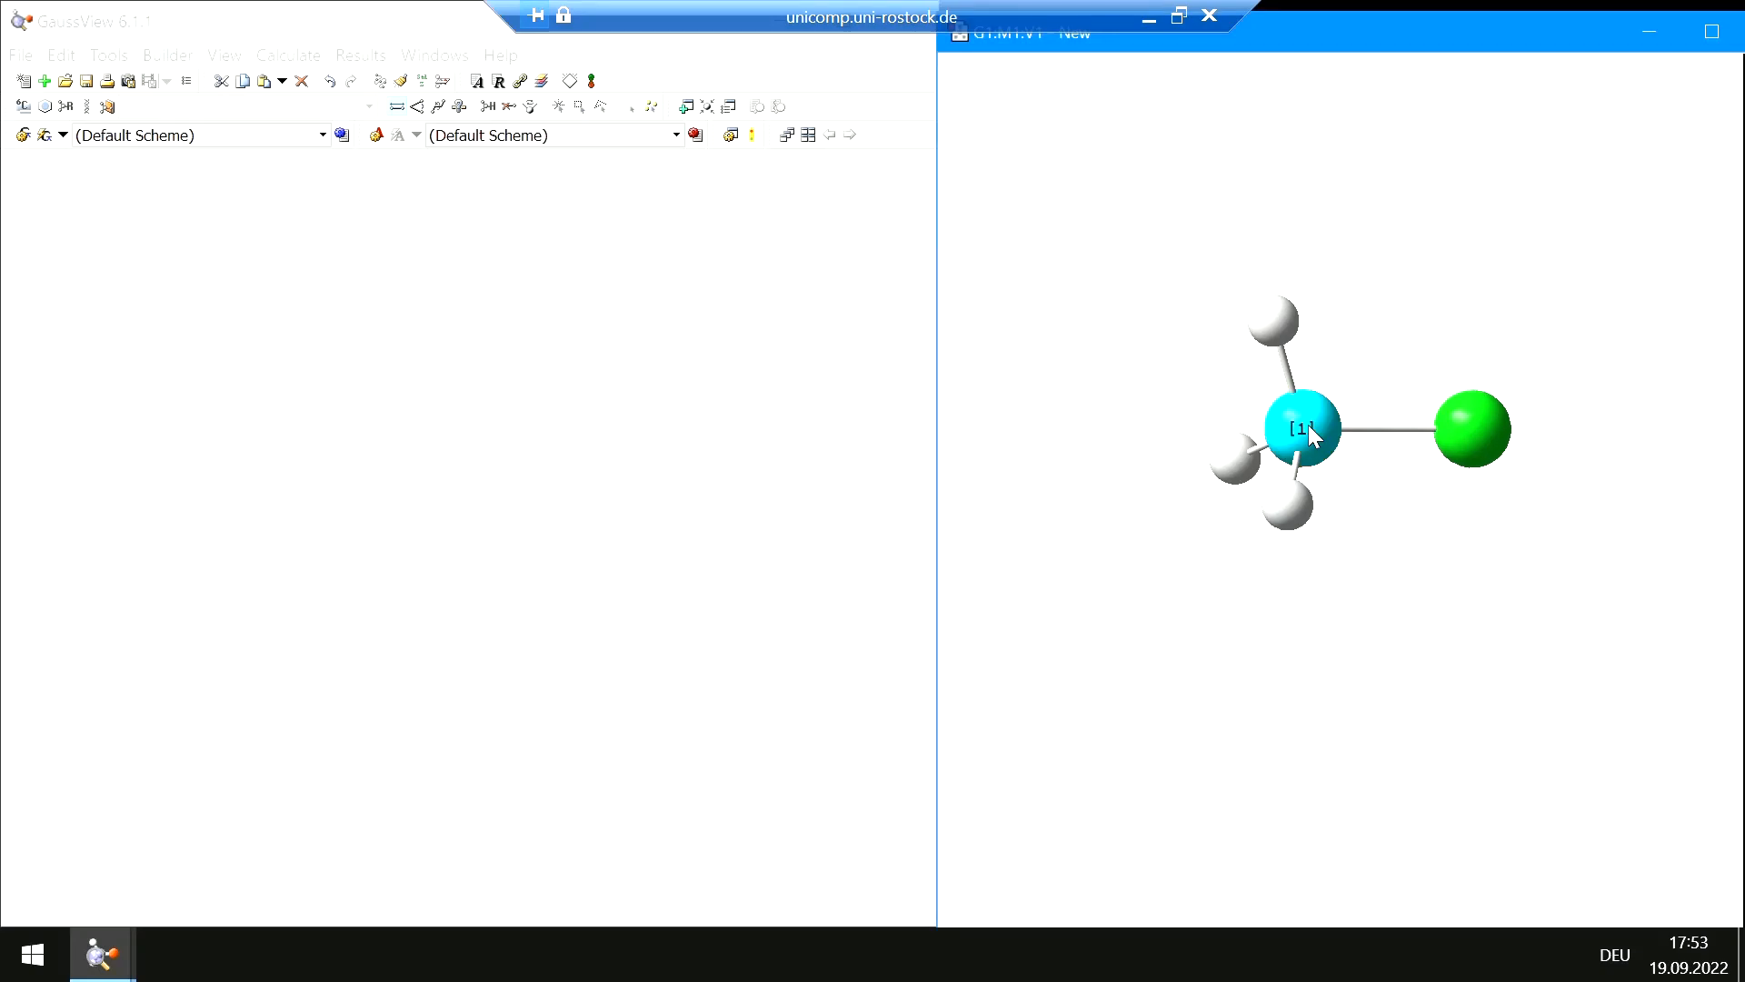
left_click(1467, 432)
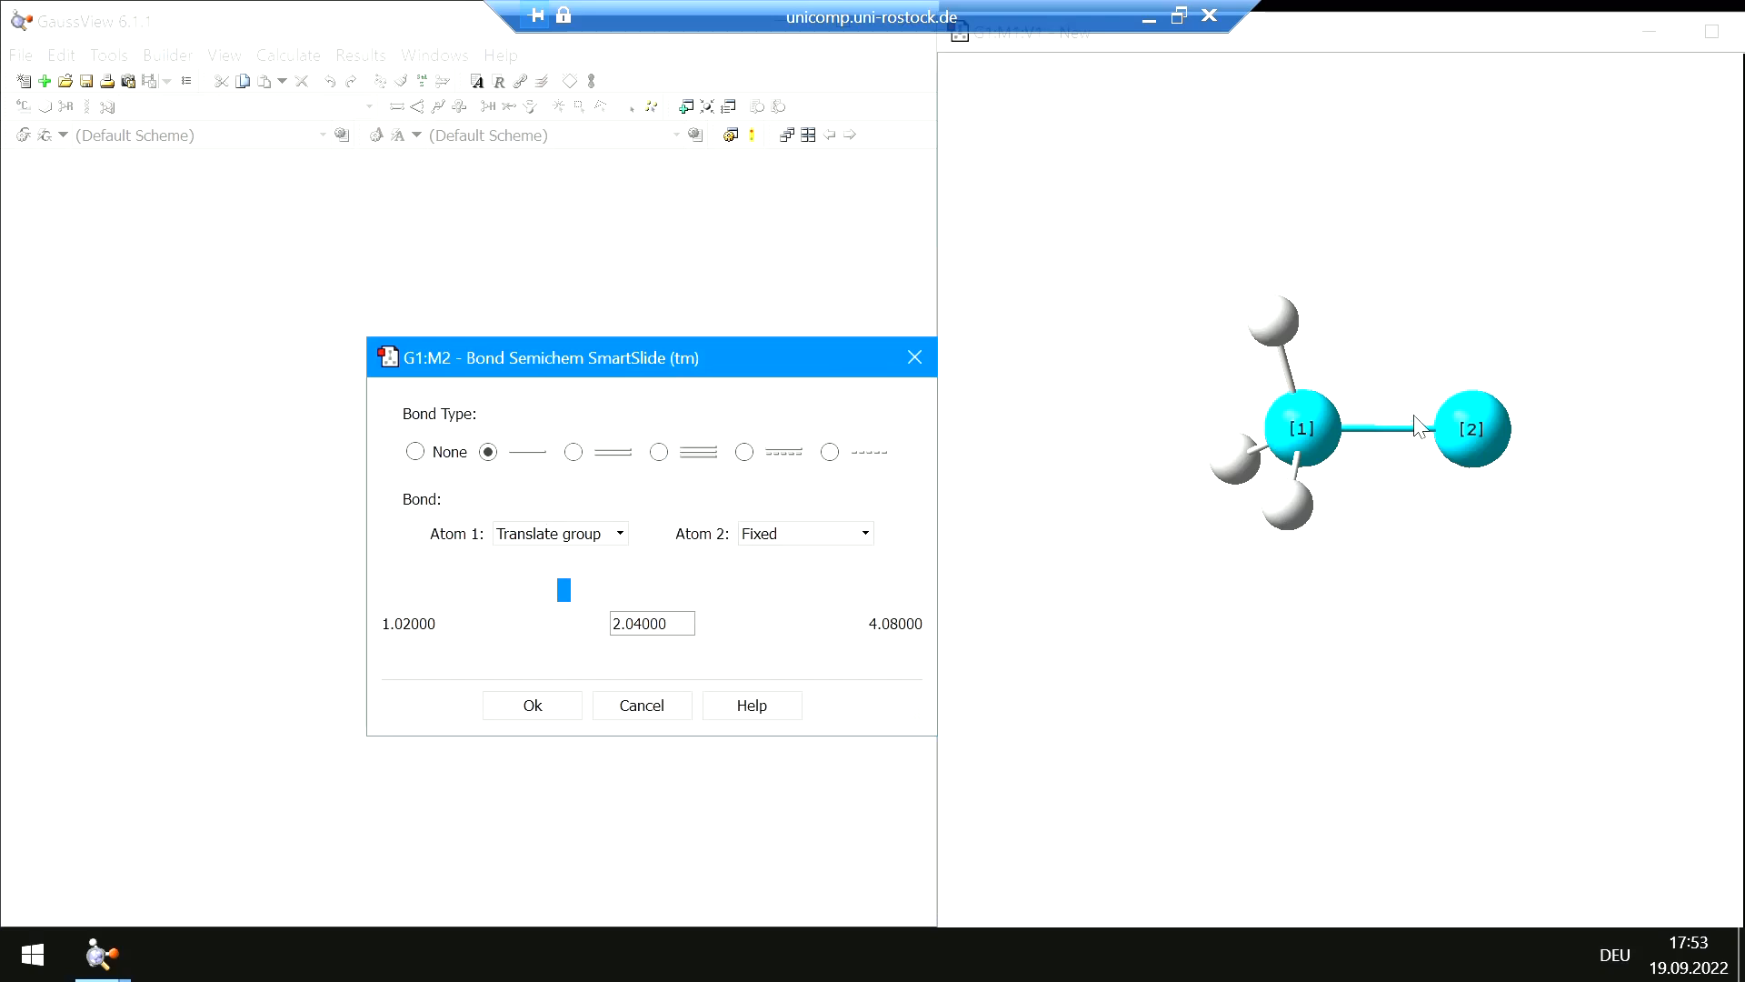
left_click(573, 453)
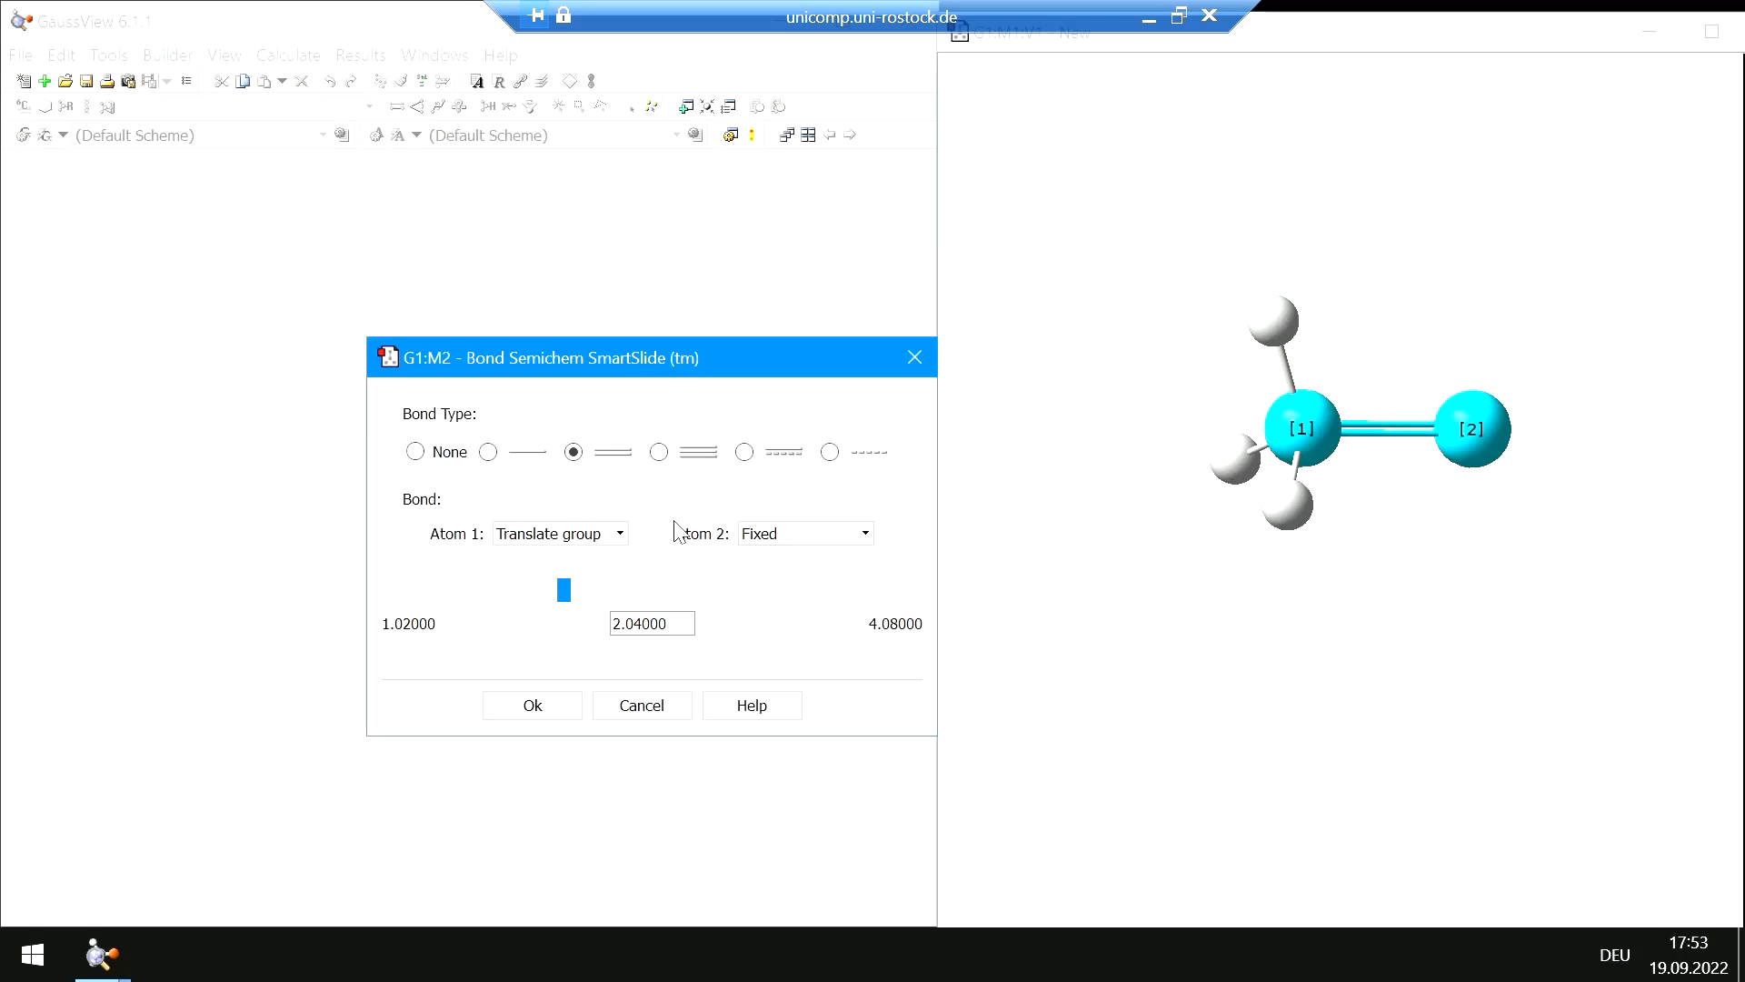
left_click(660, 454)
Set the phosphorus–chlorine bond length to 2.85920, confirm, and clean the geometry
left_click_drag(565, 604, 790, 608)
left_click_drag(789, 607, 616, 594)
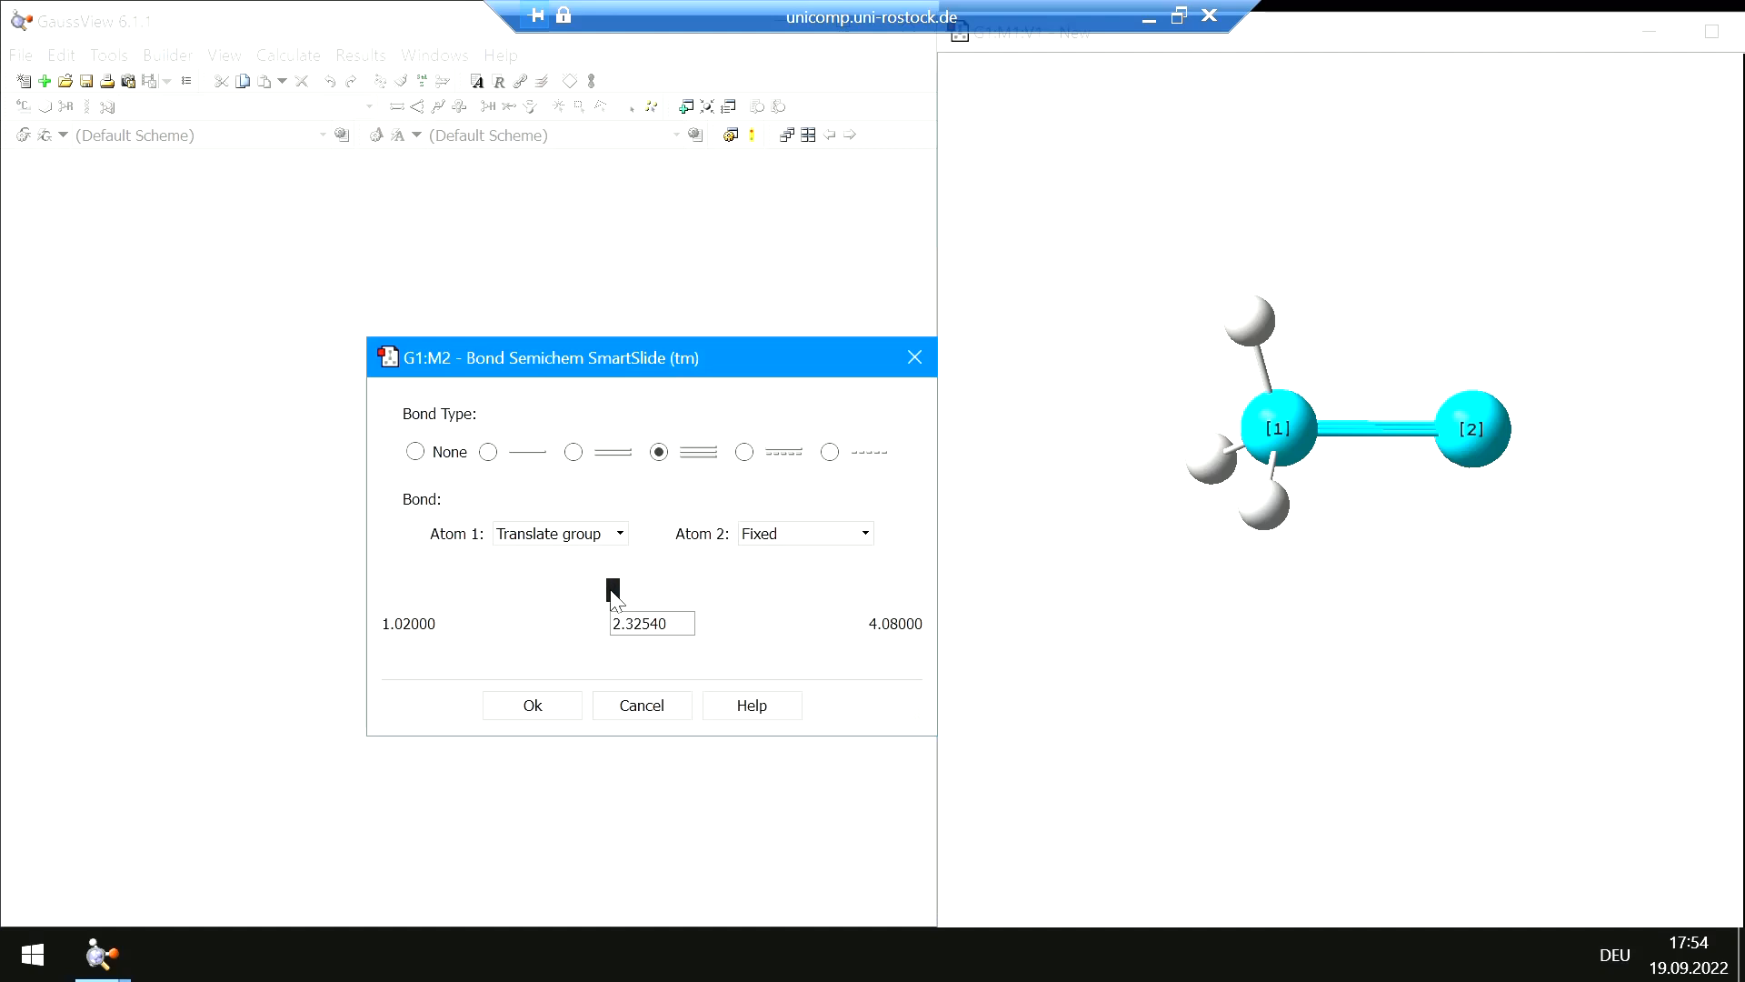
left_click_drag(612, 595, 700, 597)
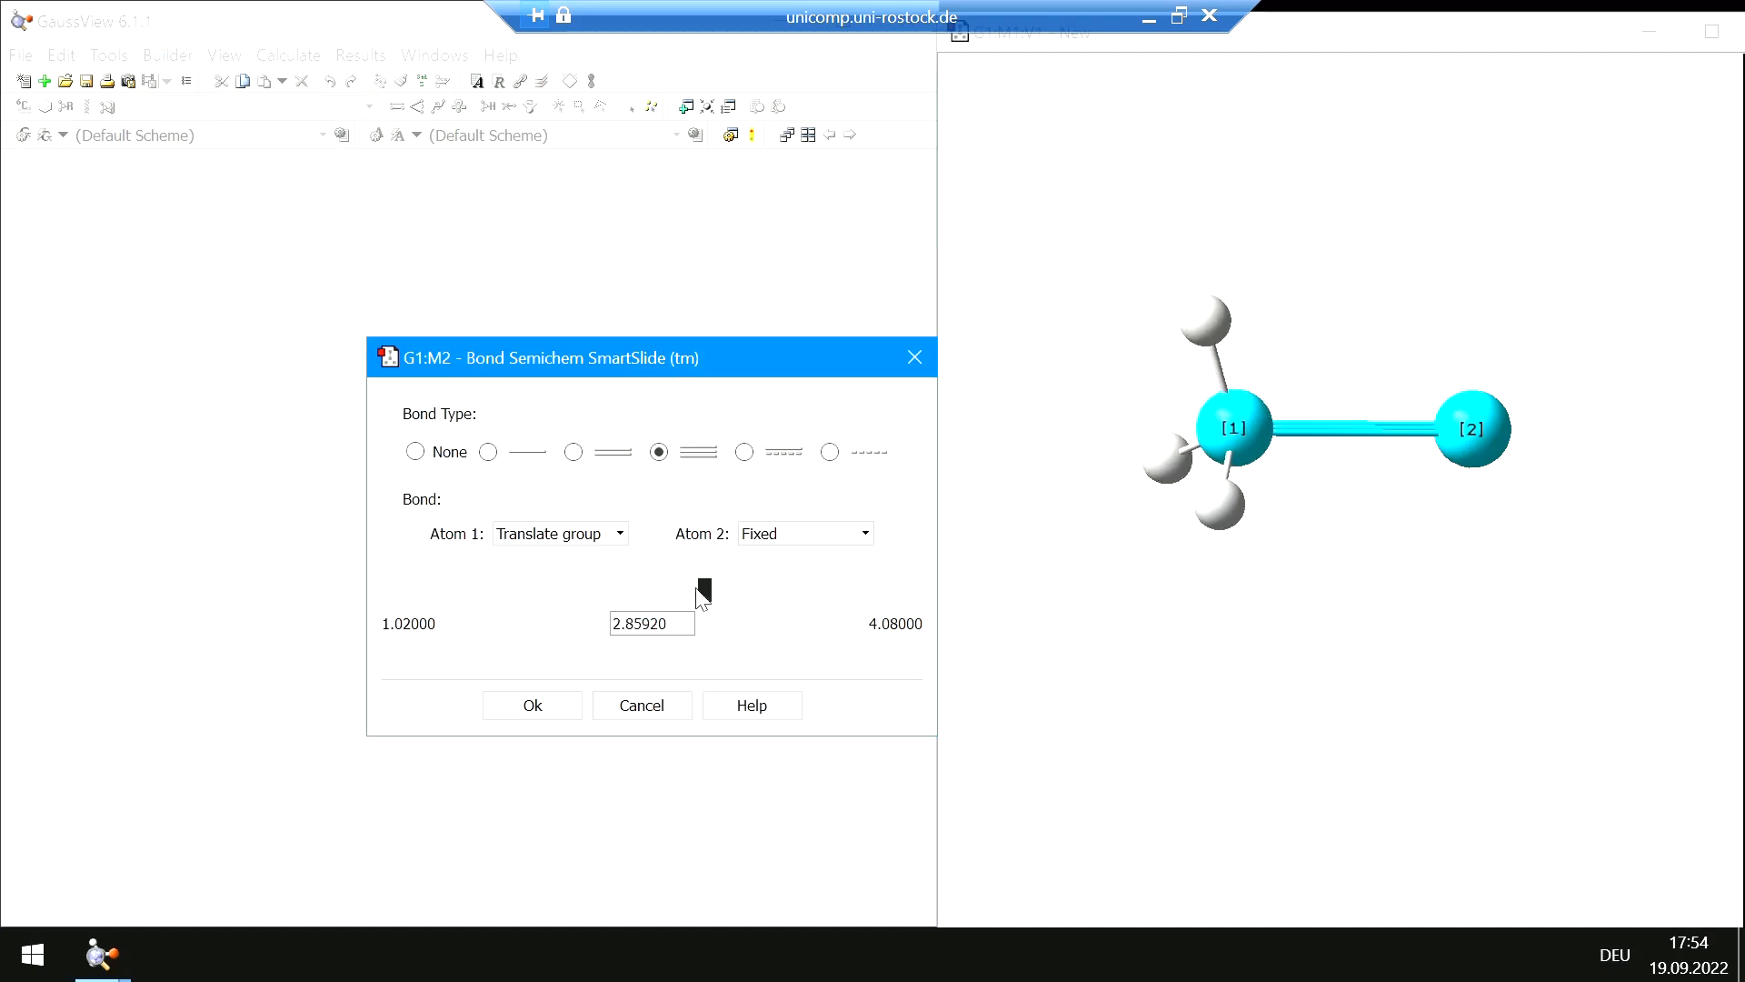
left_click(557, 718)
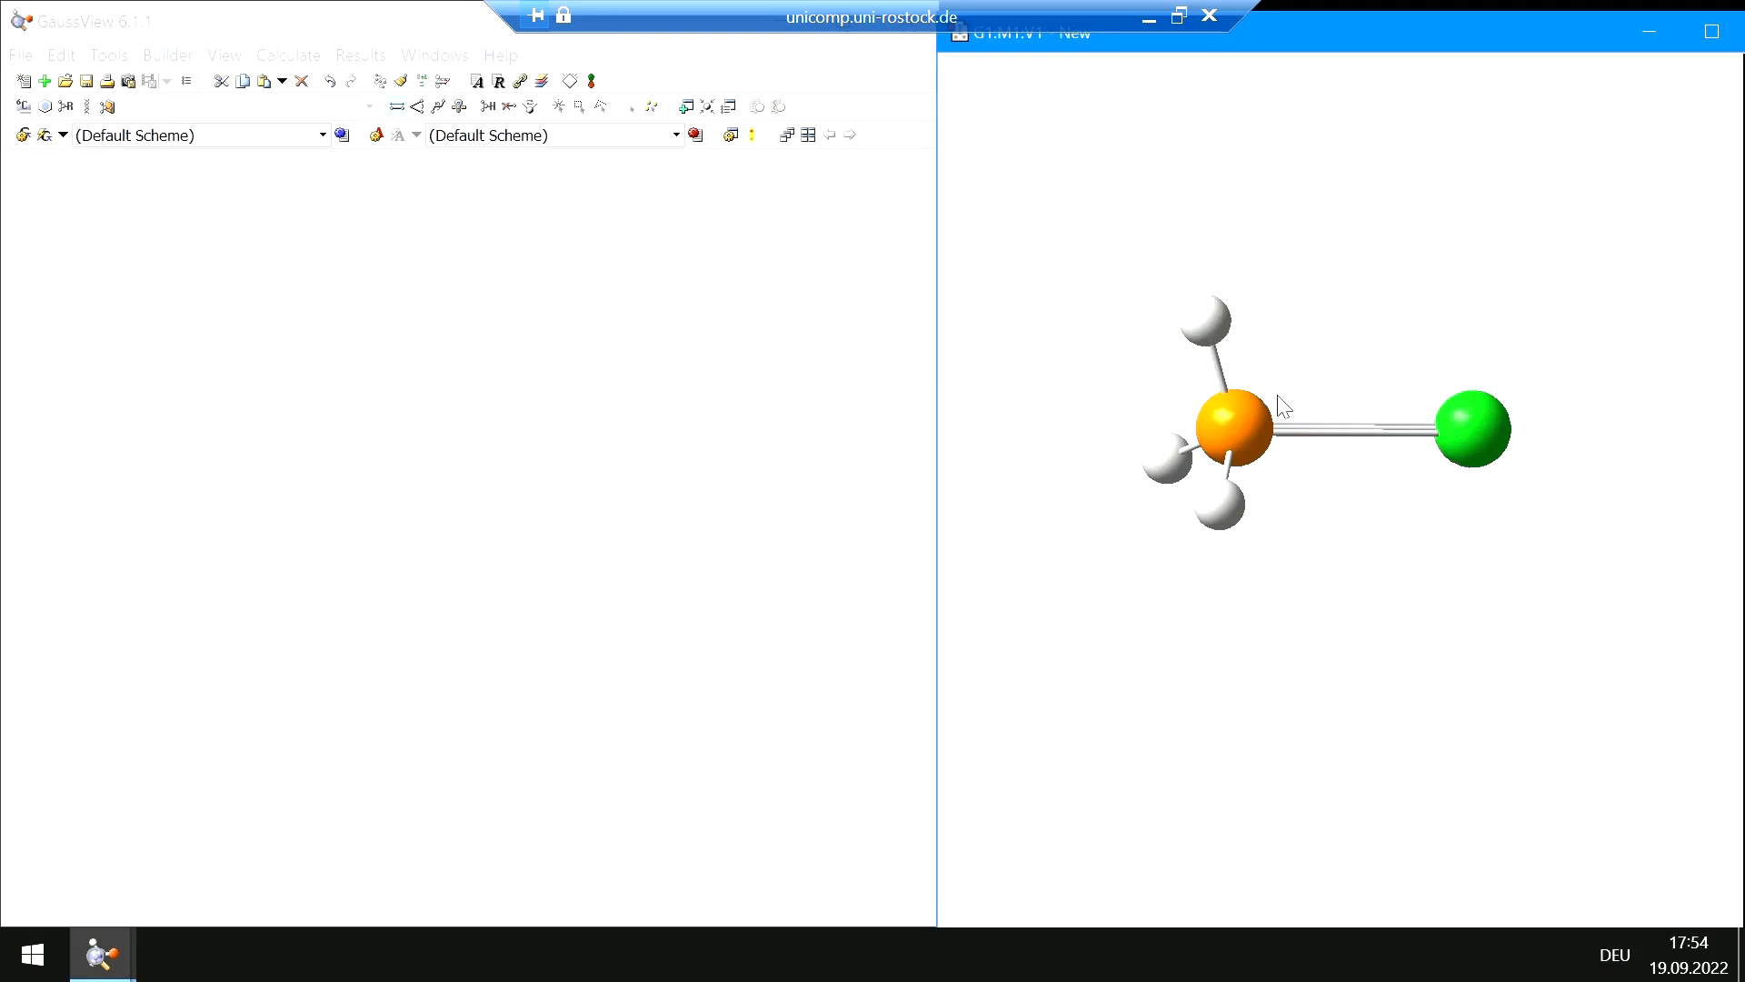
left_click(401, 81)
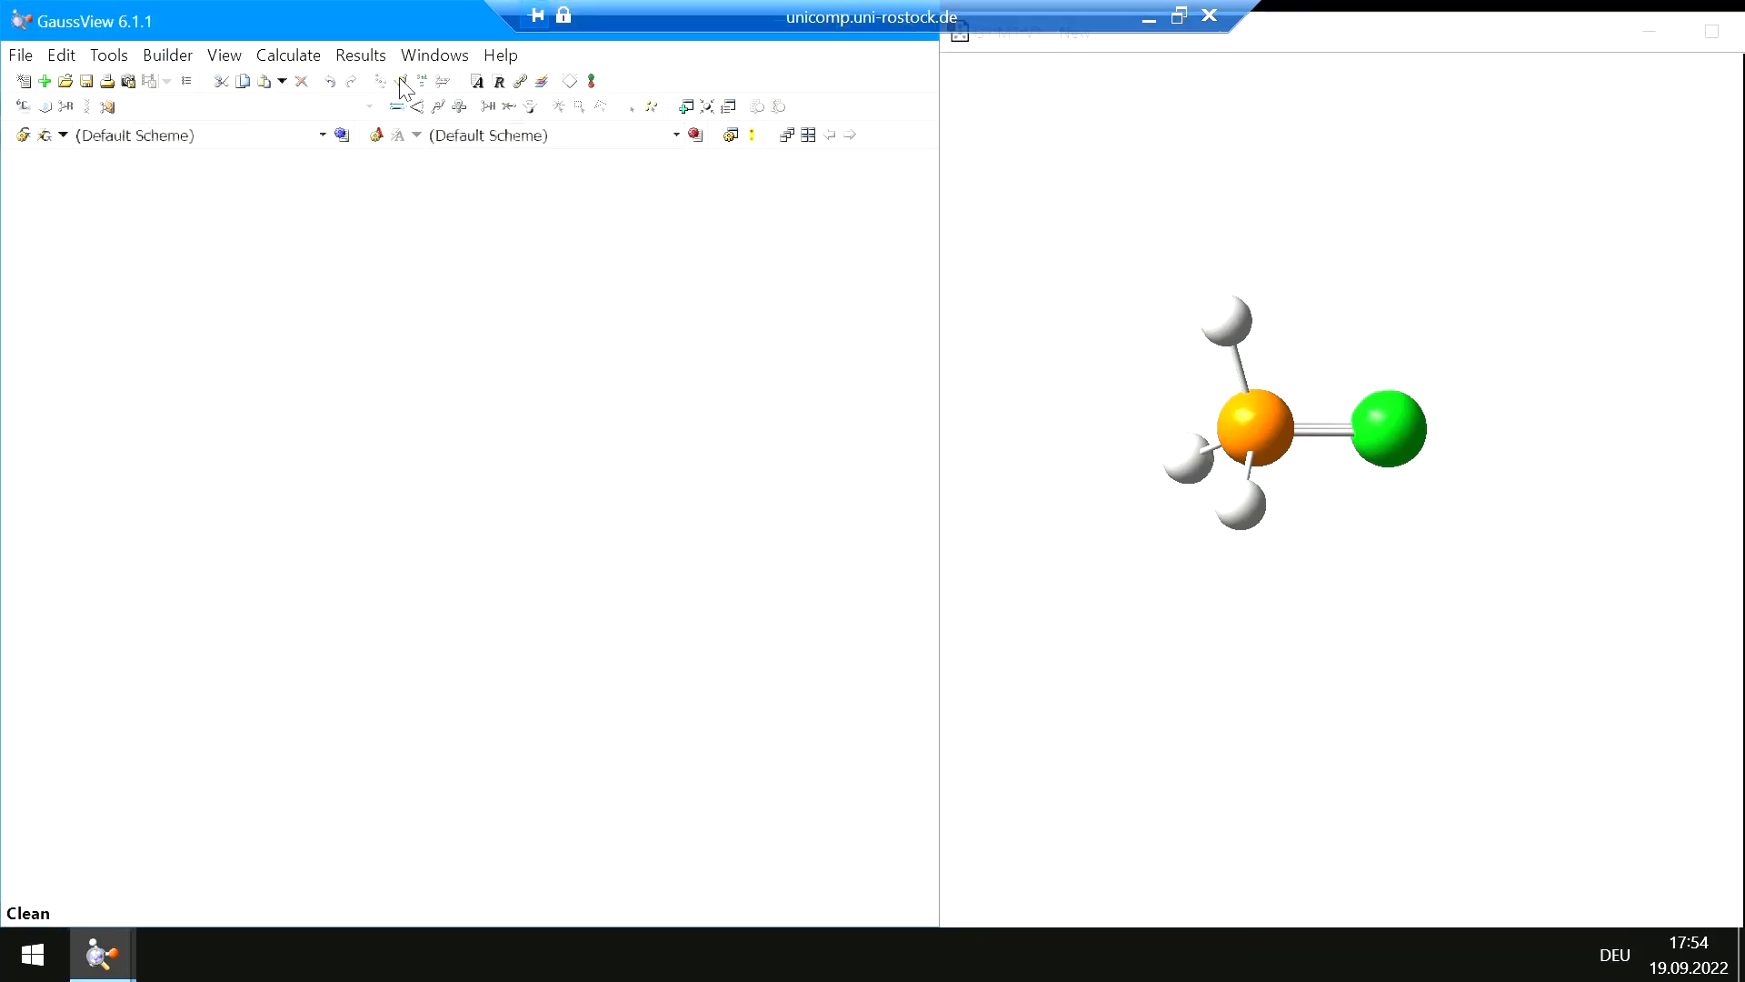
Change the phosphorus–chlorine bond back to a single bond and clean the geometry
mouse_move(1460, 420)
left_mouse_down()
mouse_move(1395, 483)
mouse_move(1278, 475)
mouse_move(1225, 412)
mouse_move(1285, 343)
mouse_move(1227, 339)
mouse_move(1169, 404)
mouse_move(1185, 479)
mouse_move(1263, 483)
mouse_move(1259, 398)
mouse_move(1173, 304)
mouse_move(1441, 394)
left_mouse_up()
left_click_drag(1489, 597, 1078, 420)
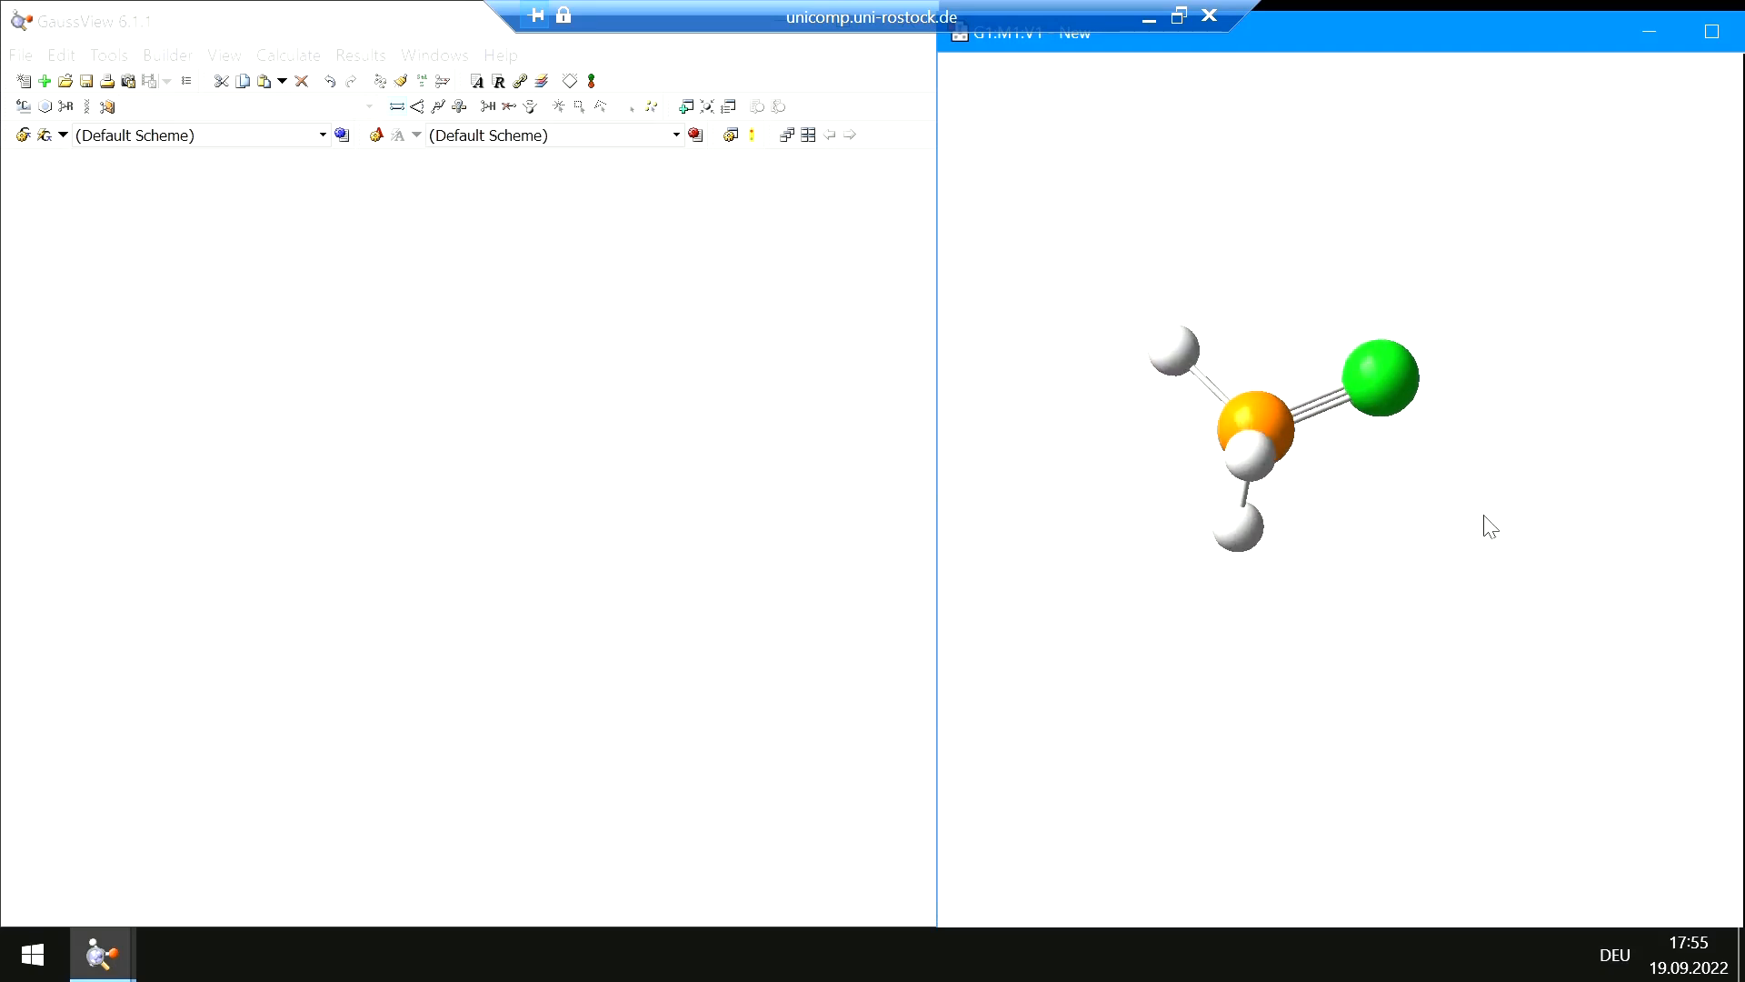
left_click_drag(1474, 556, 1523, 557)
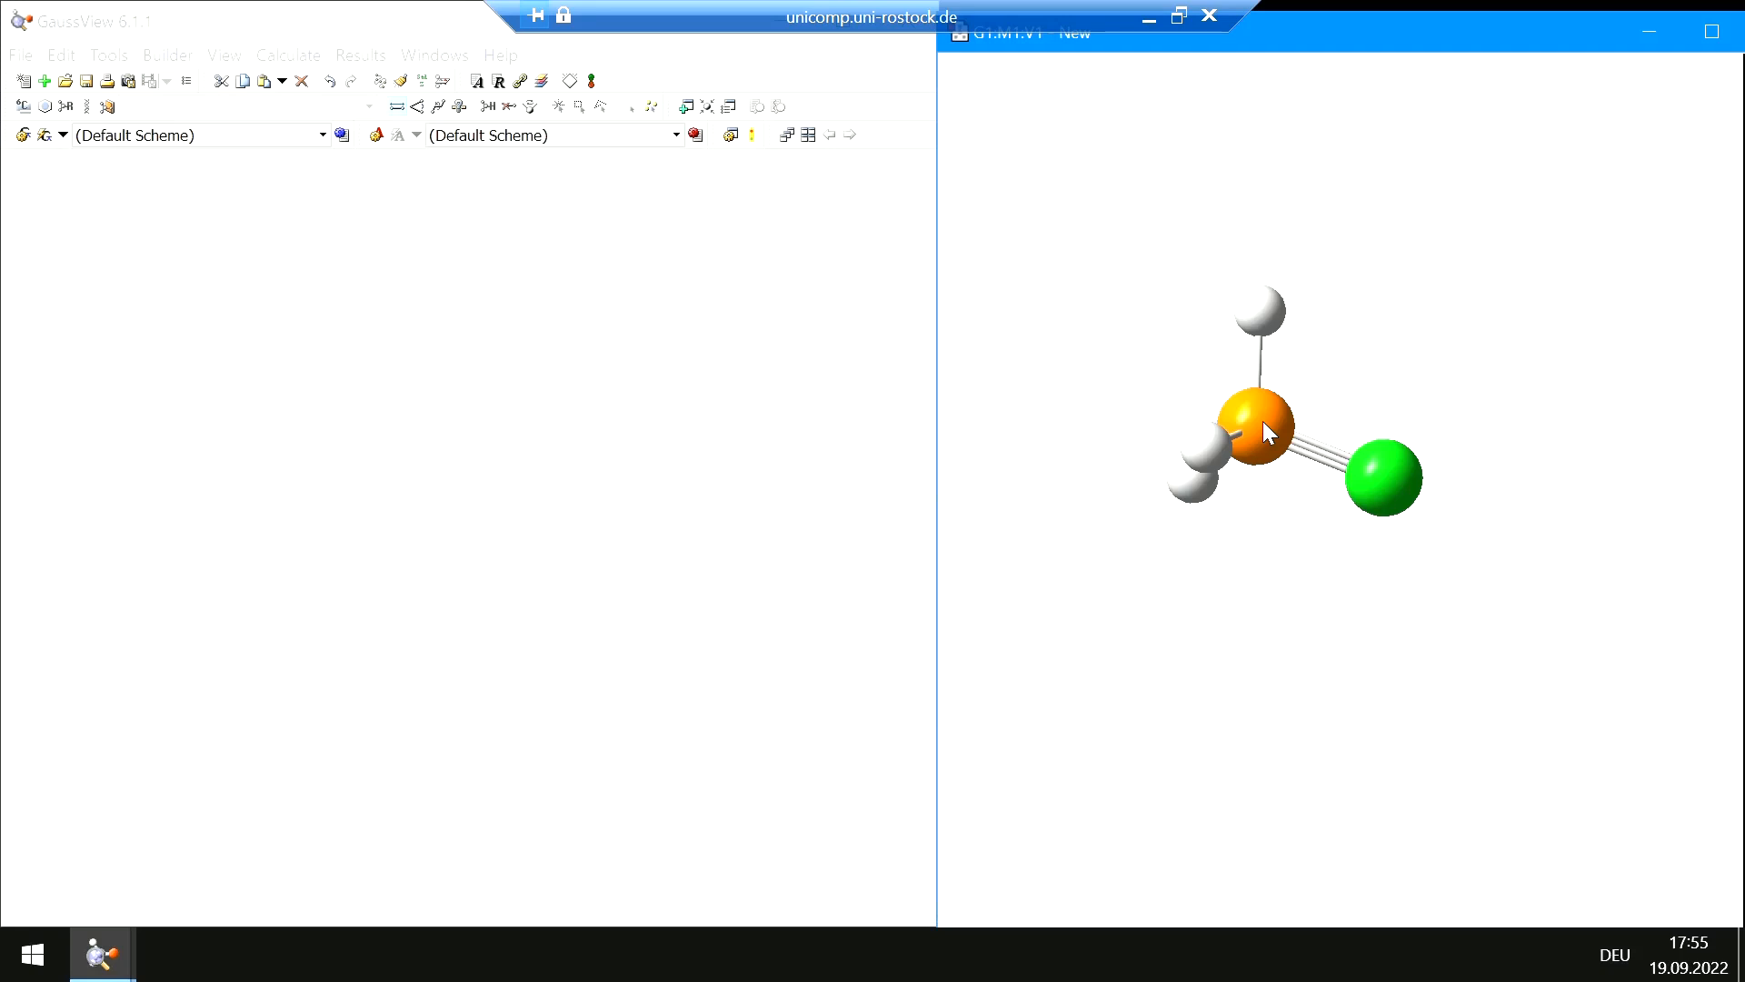
left_click(1370, 491)
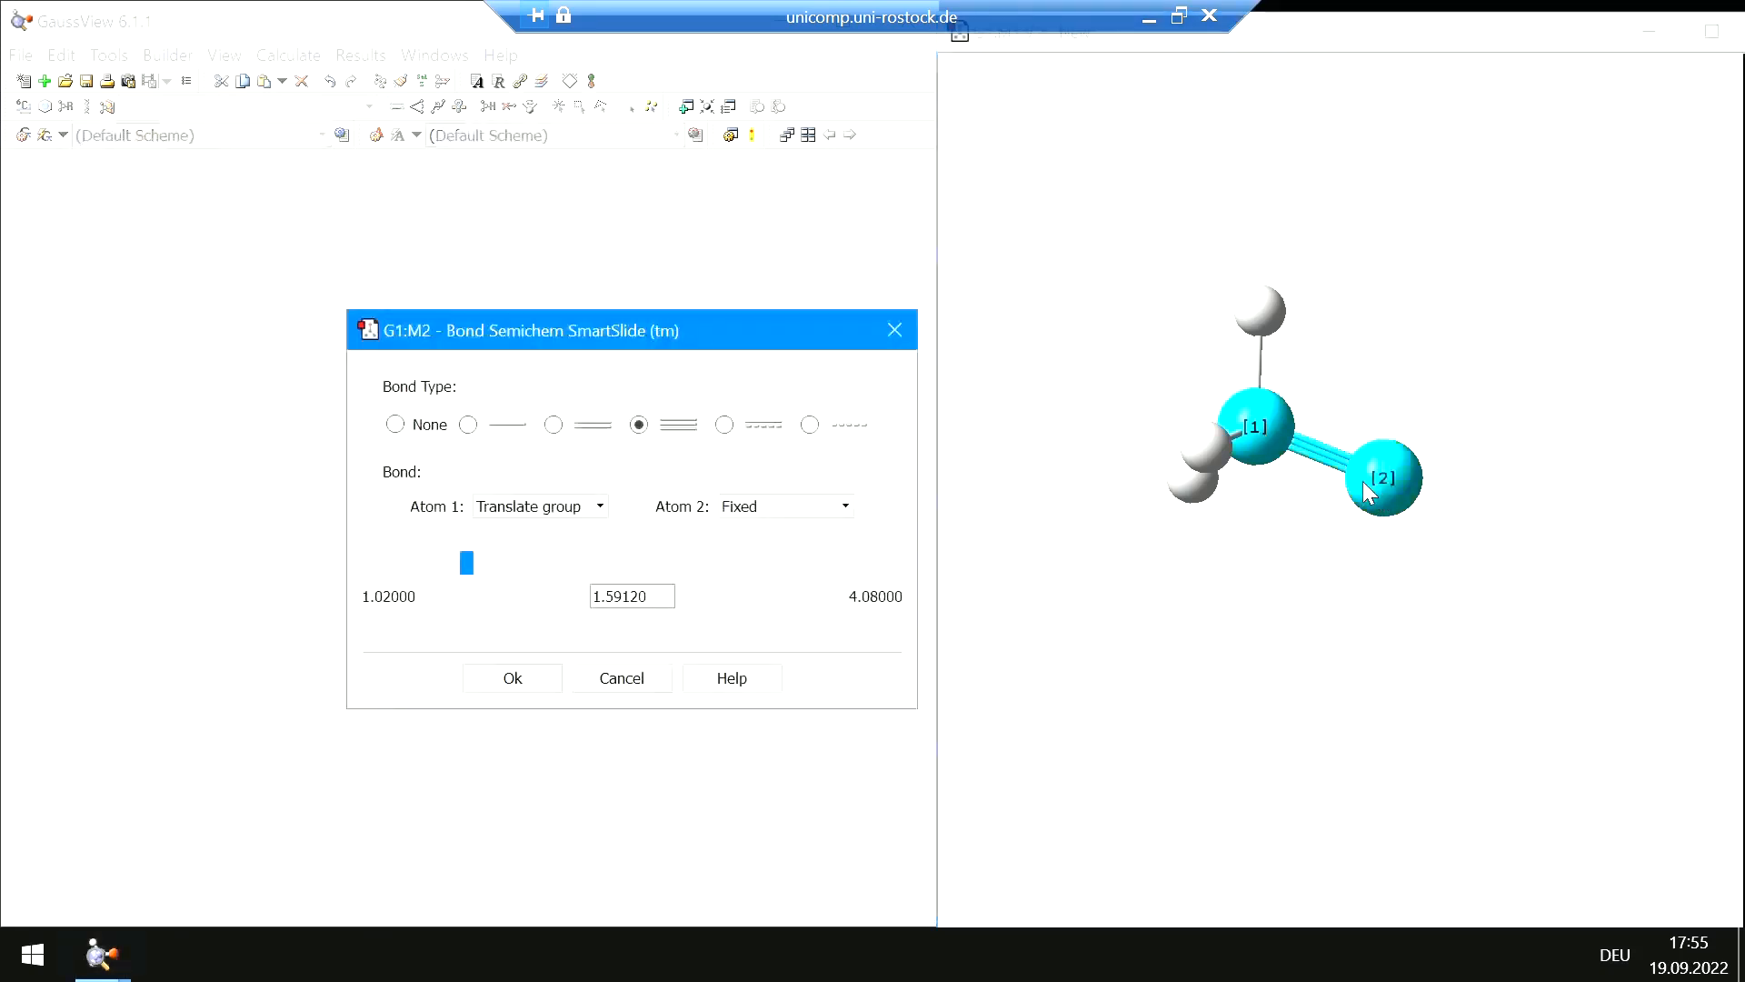
left_click(469, 426)
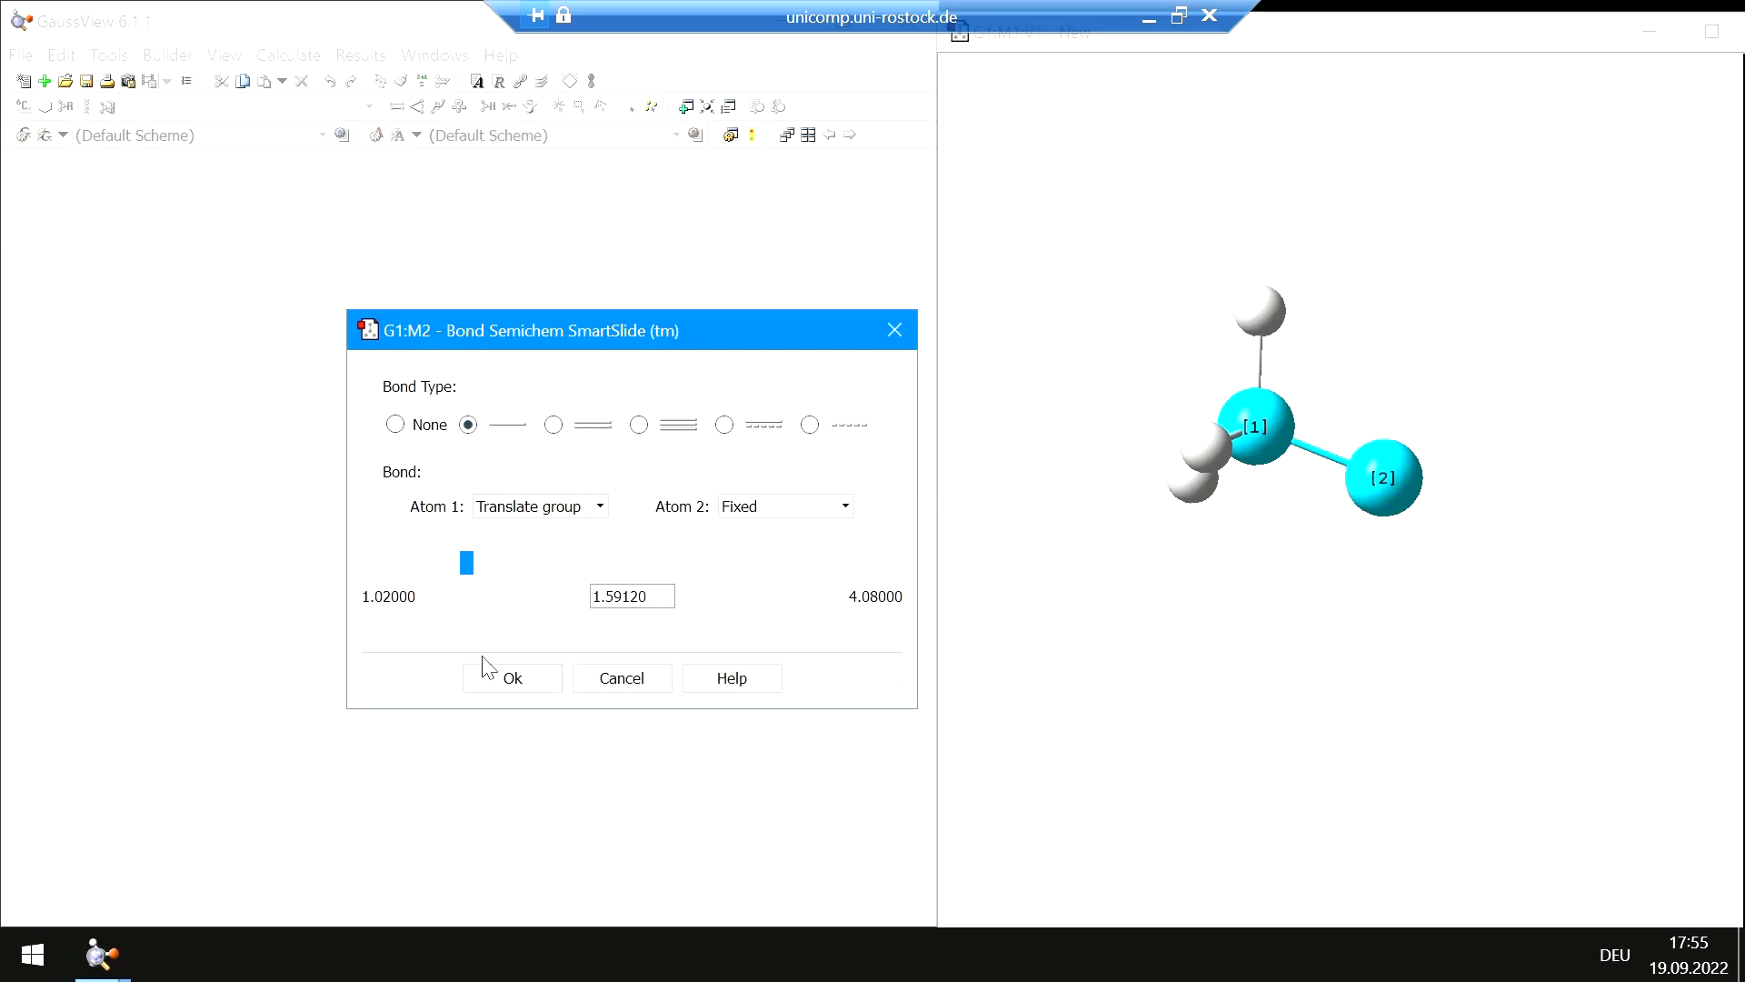
left_click(529, 682)
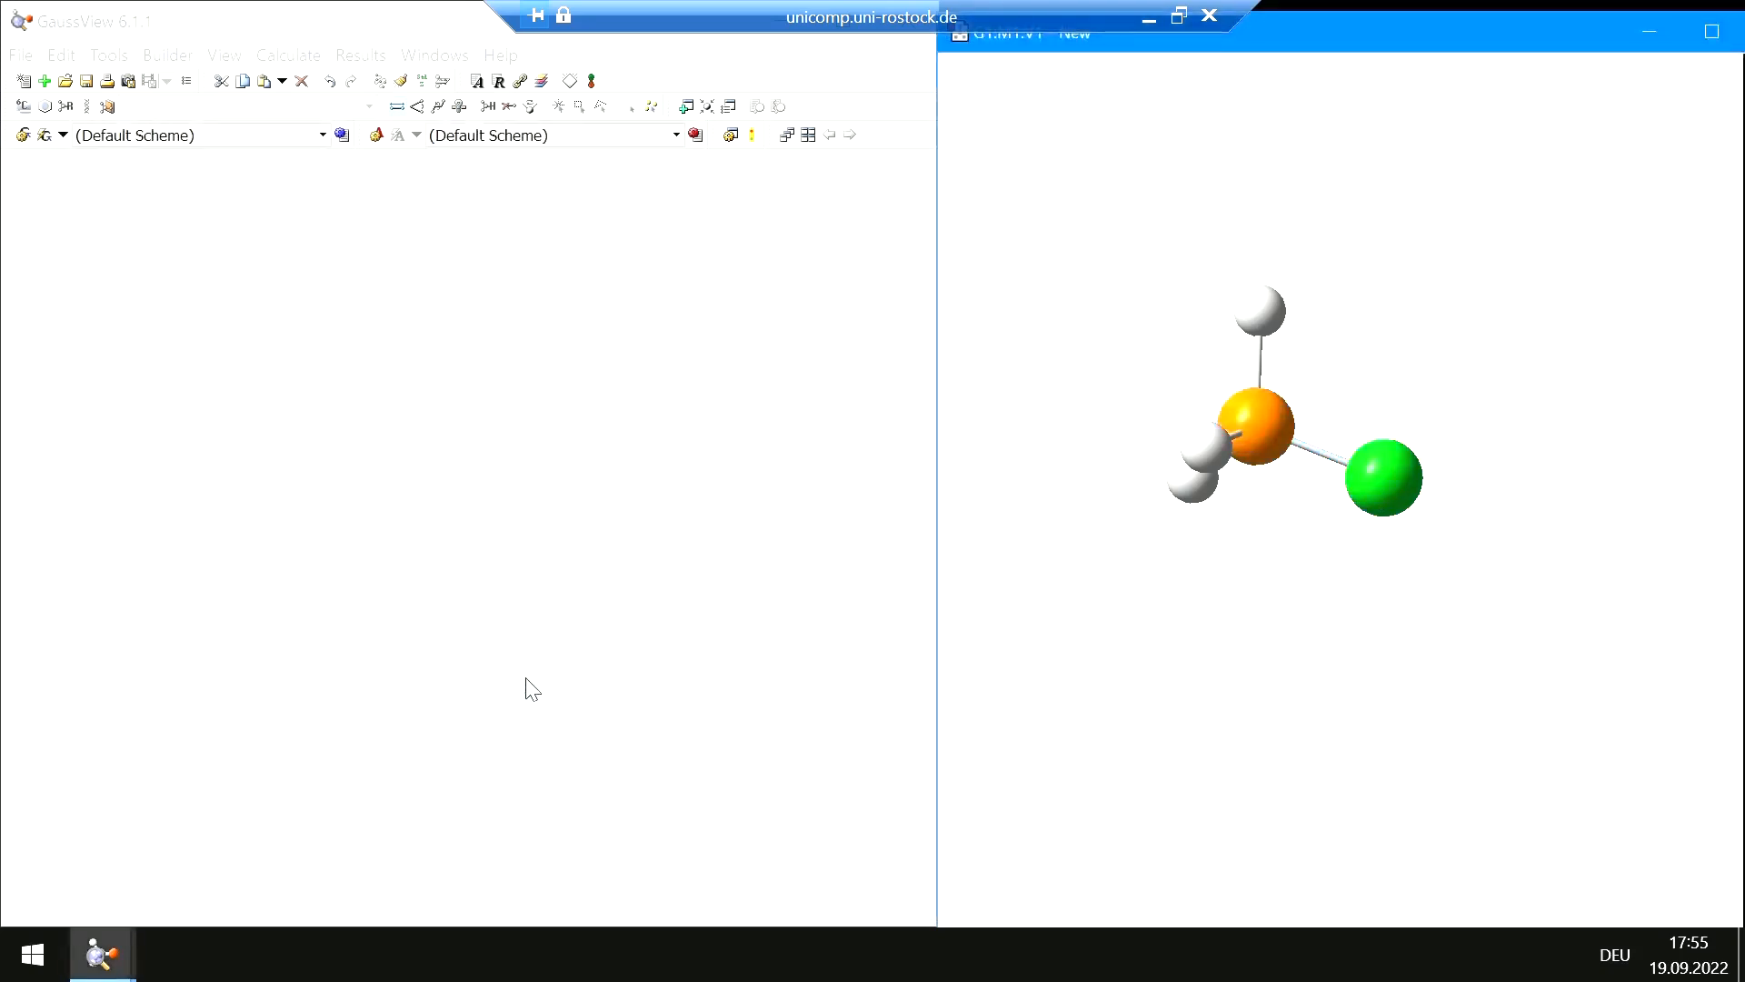
left_click(402, 83)
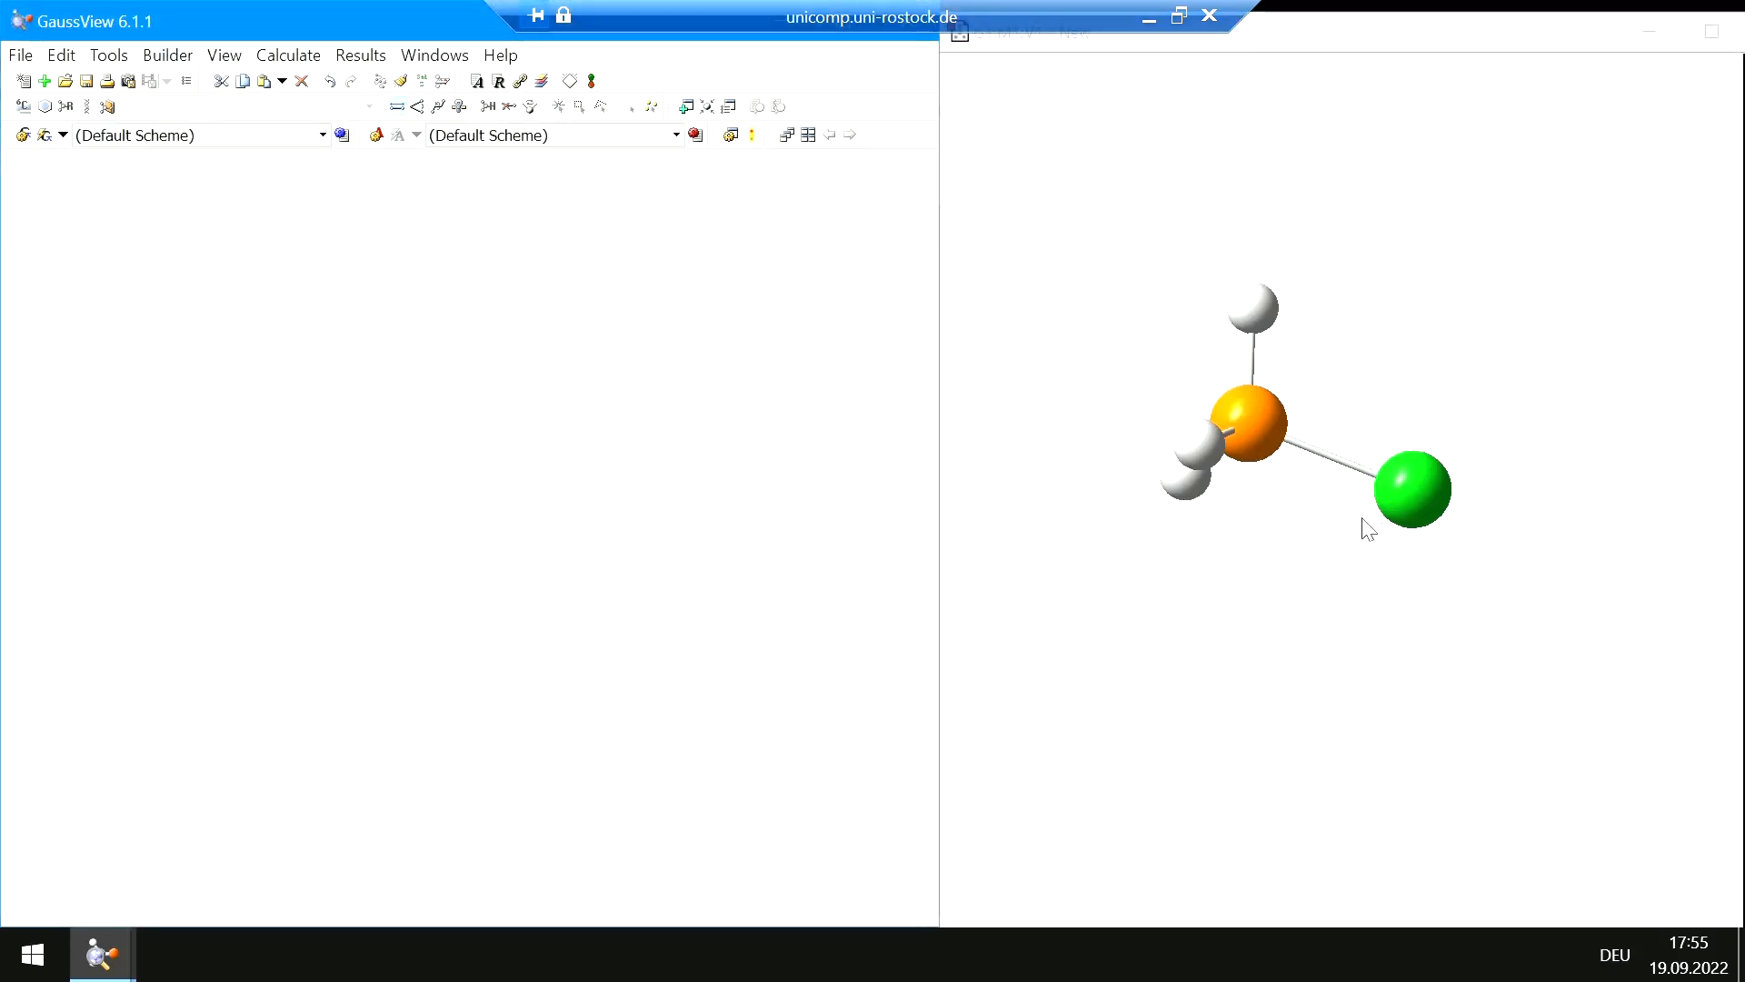
Delete the whole molecule
left_click_drag(1400, 542, 1388, 491)
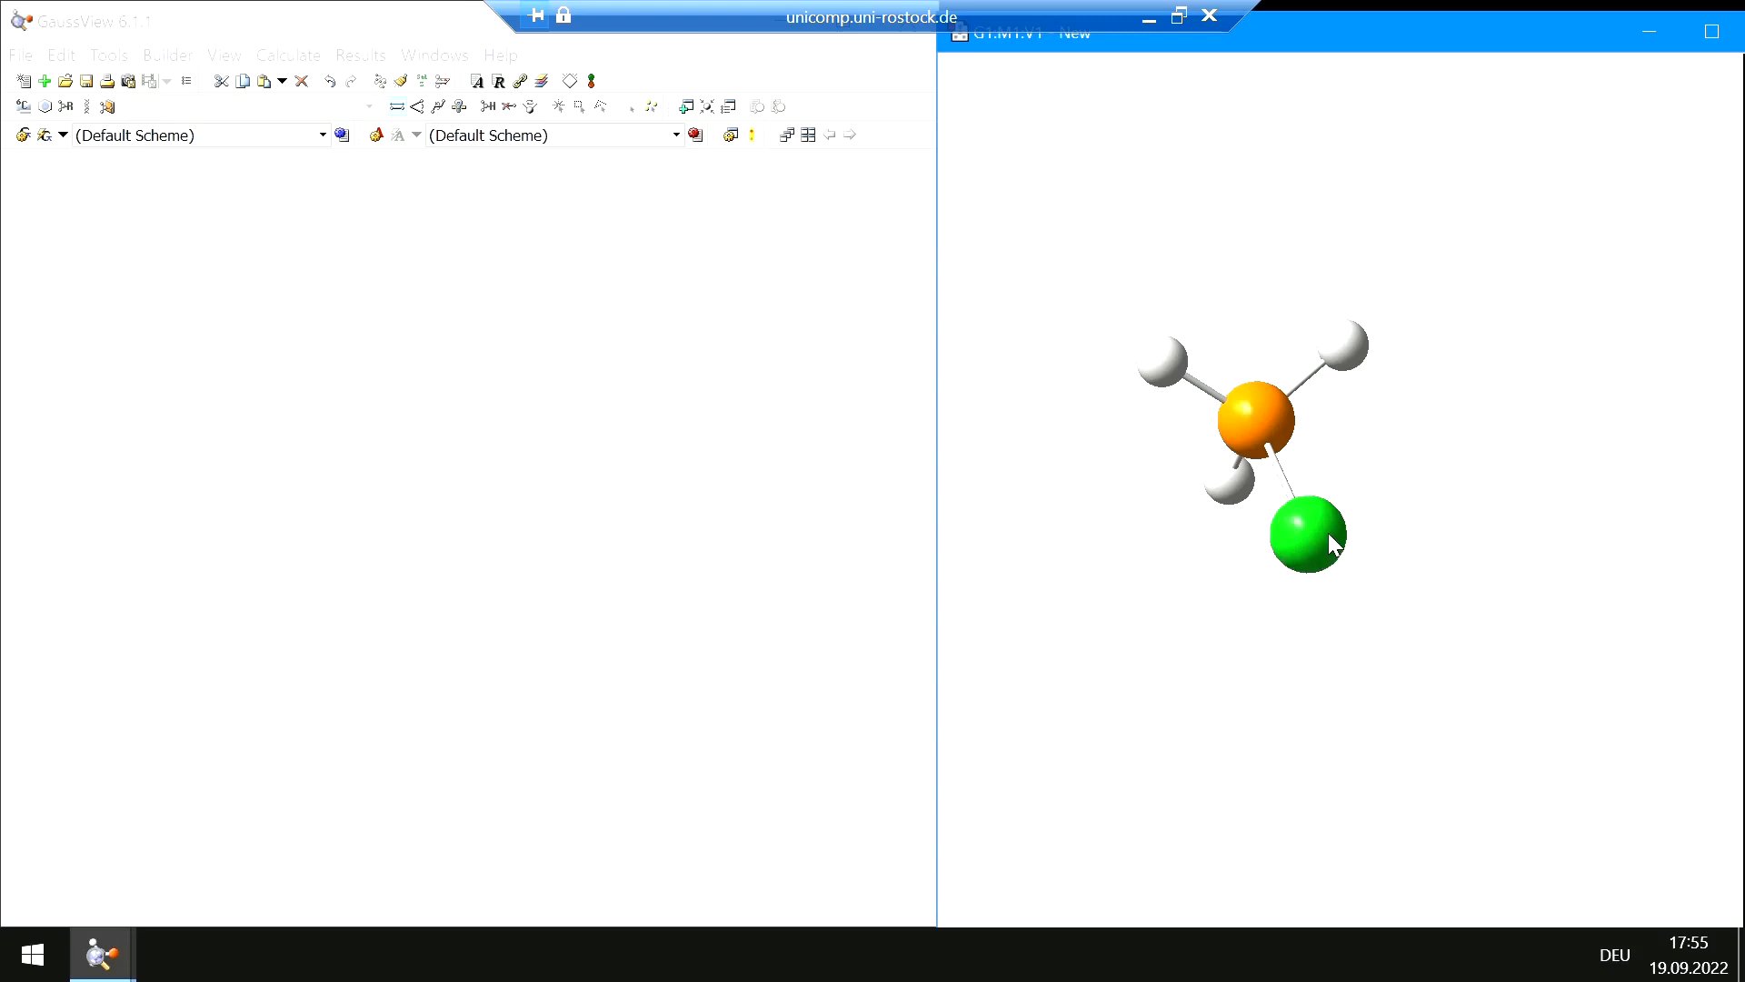
left_click_drag(1335, 520, 1414, 440)
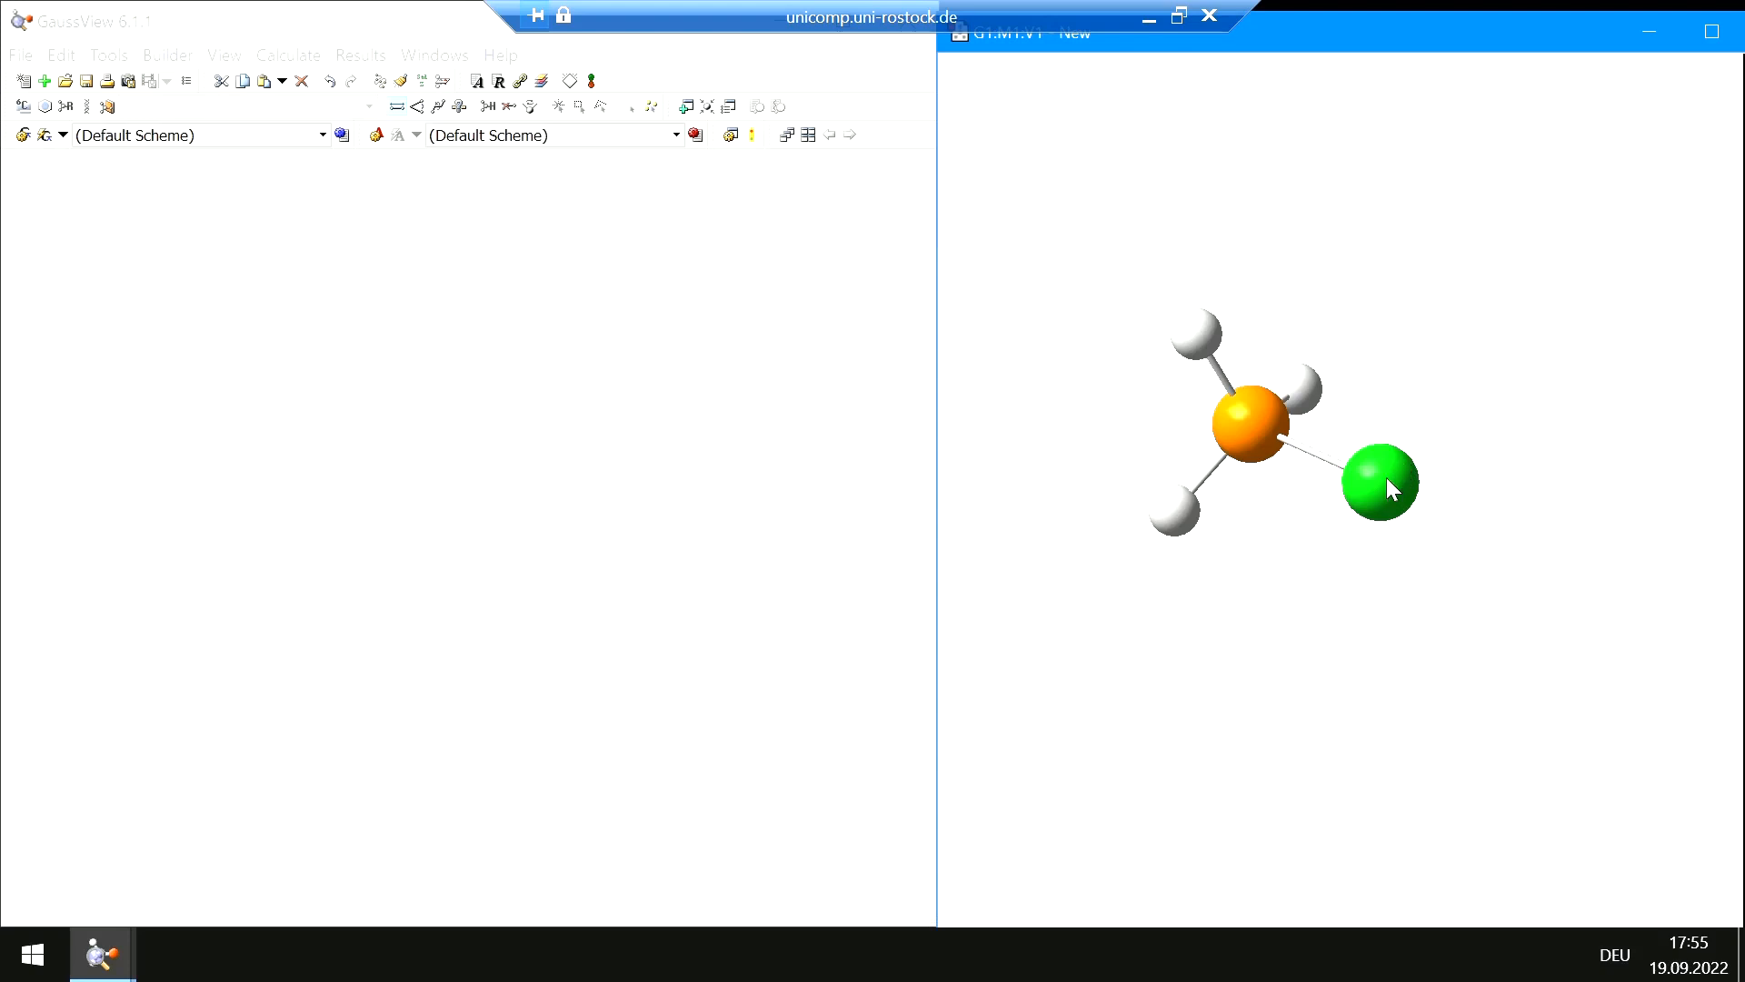
mouse_move(1388, 480)
left_mouse_down()
mouse_move(1309, 546)
mouse_move(1406, 502)
left_mouse_up()
left_click_drag(1246, 518, 1276, 599)
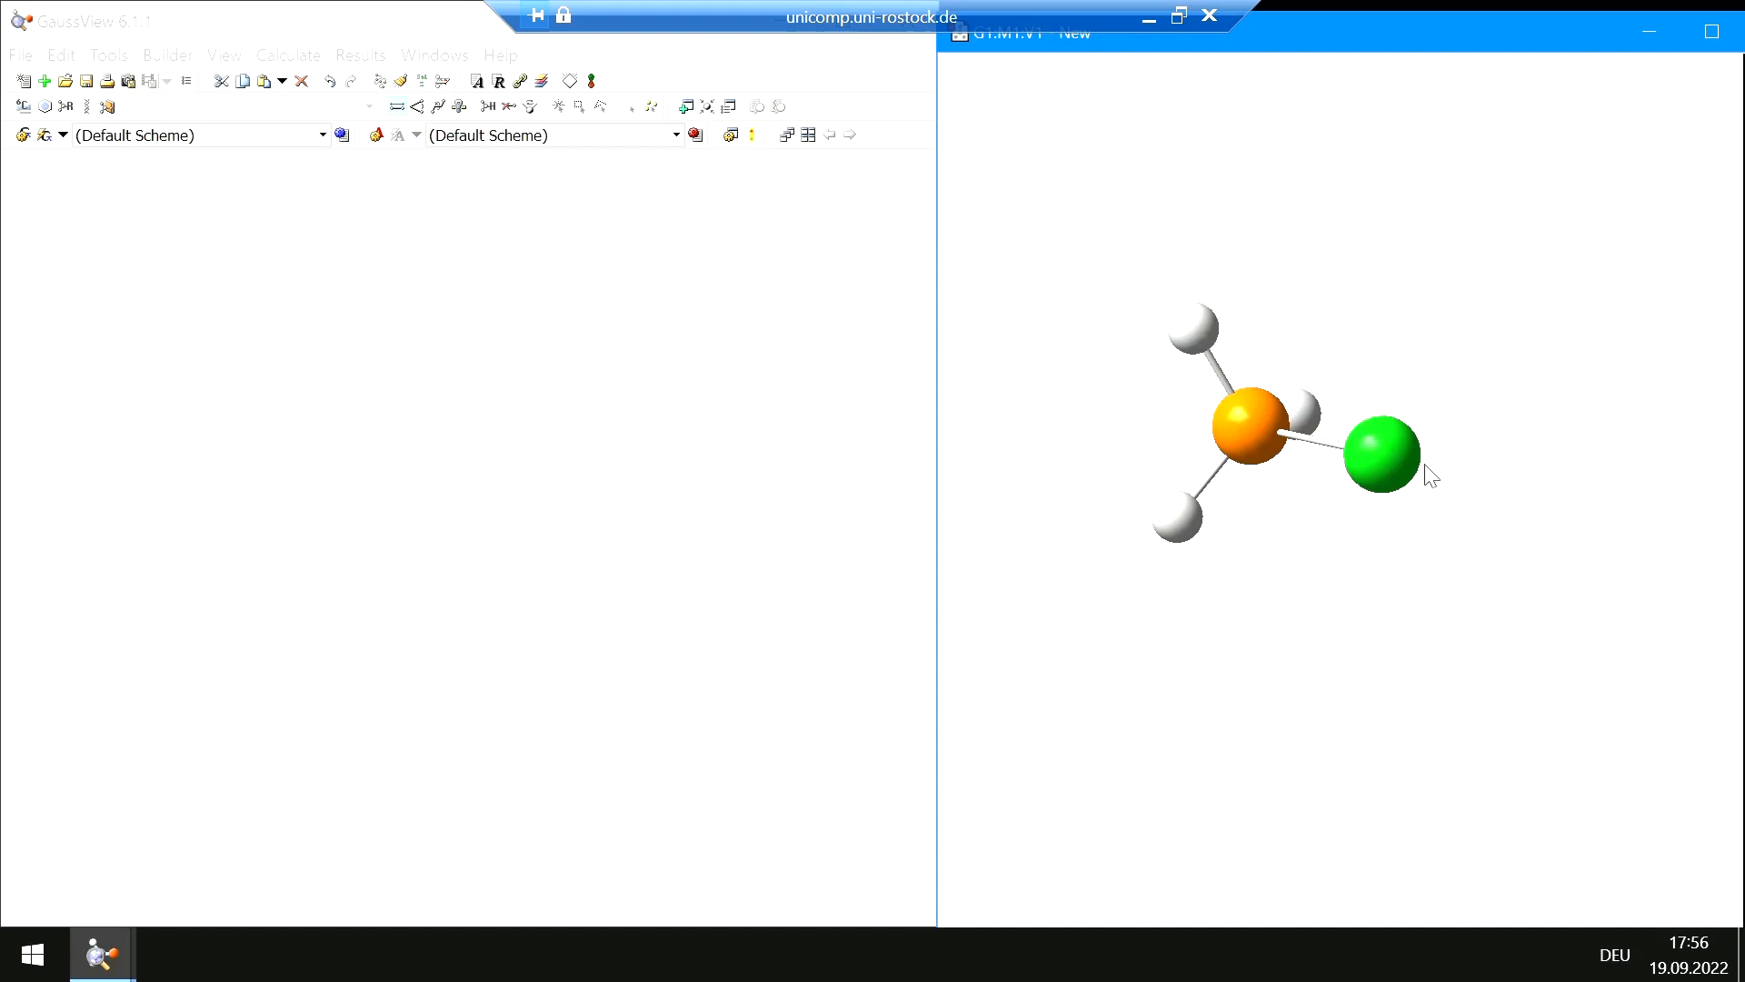
left_click(303, 83)
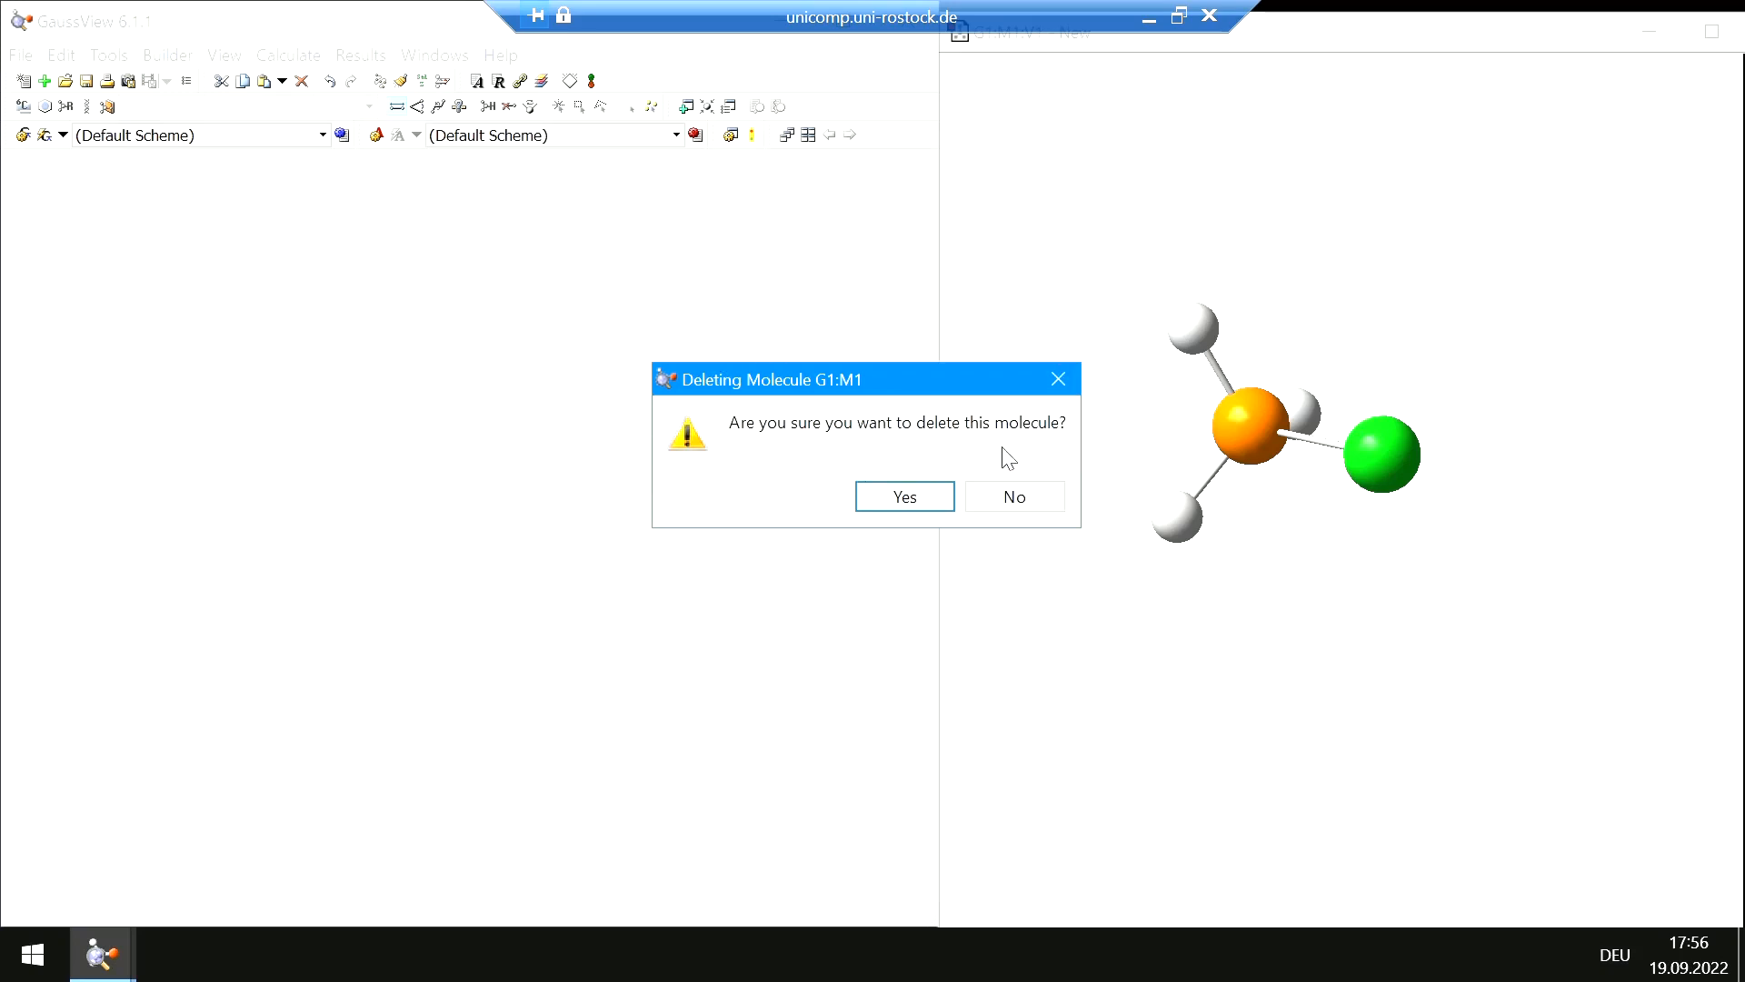
left_click(911, 503)
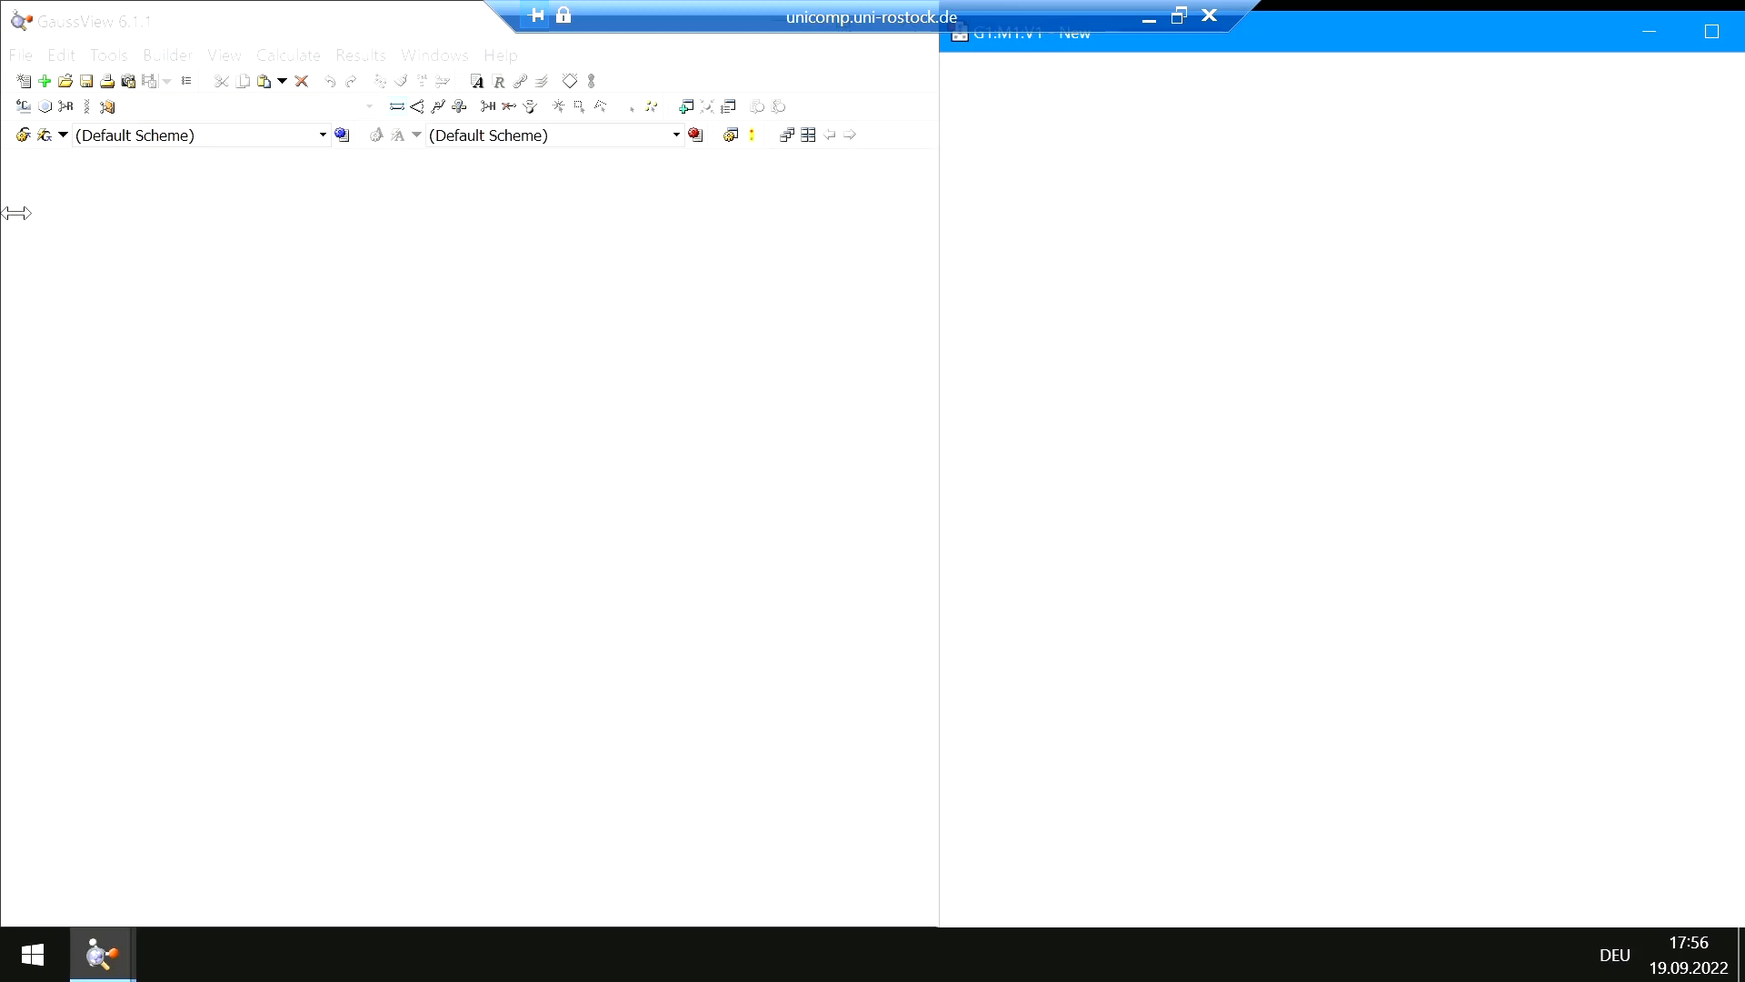
Pick the benzene ring fragment and place a benzene ring in the molecule window
left_click(43, 134)
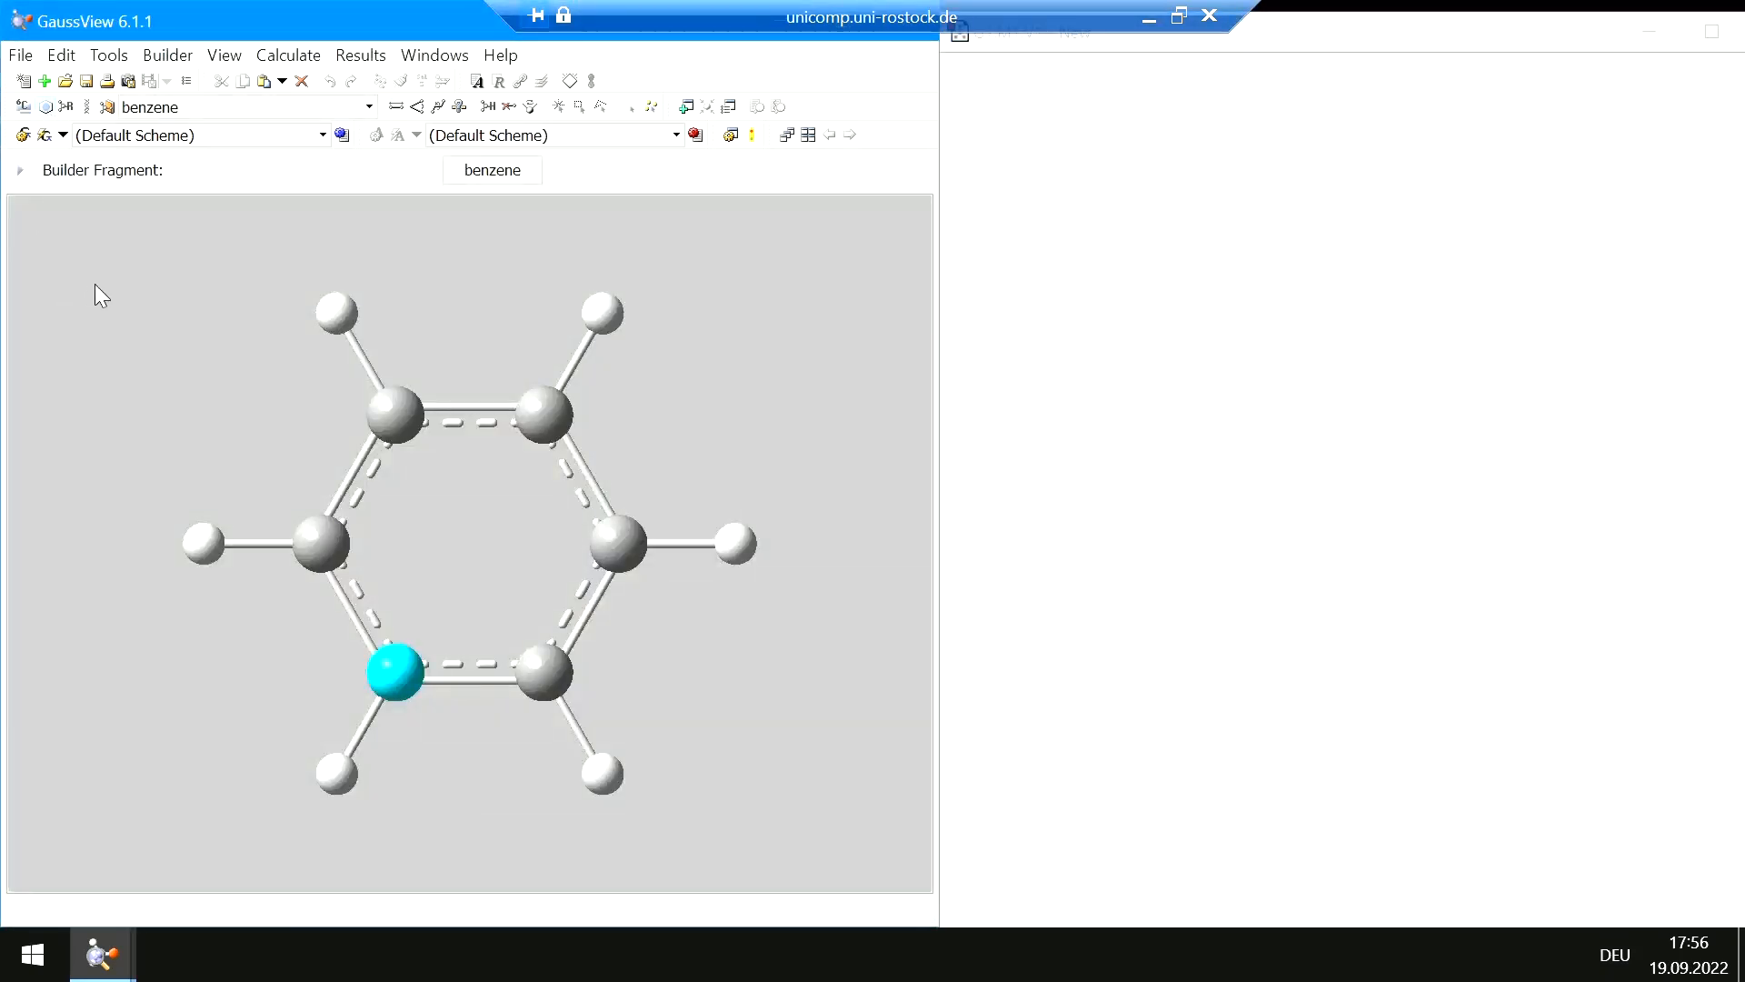
left_click(488, 172)
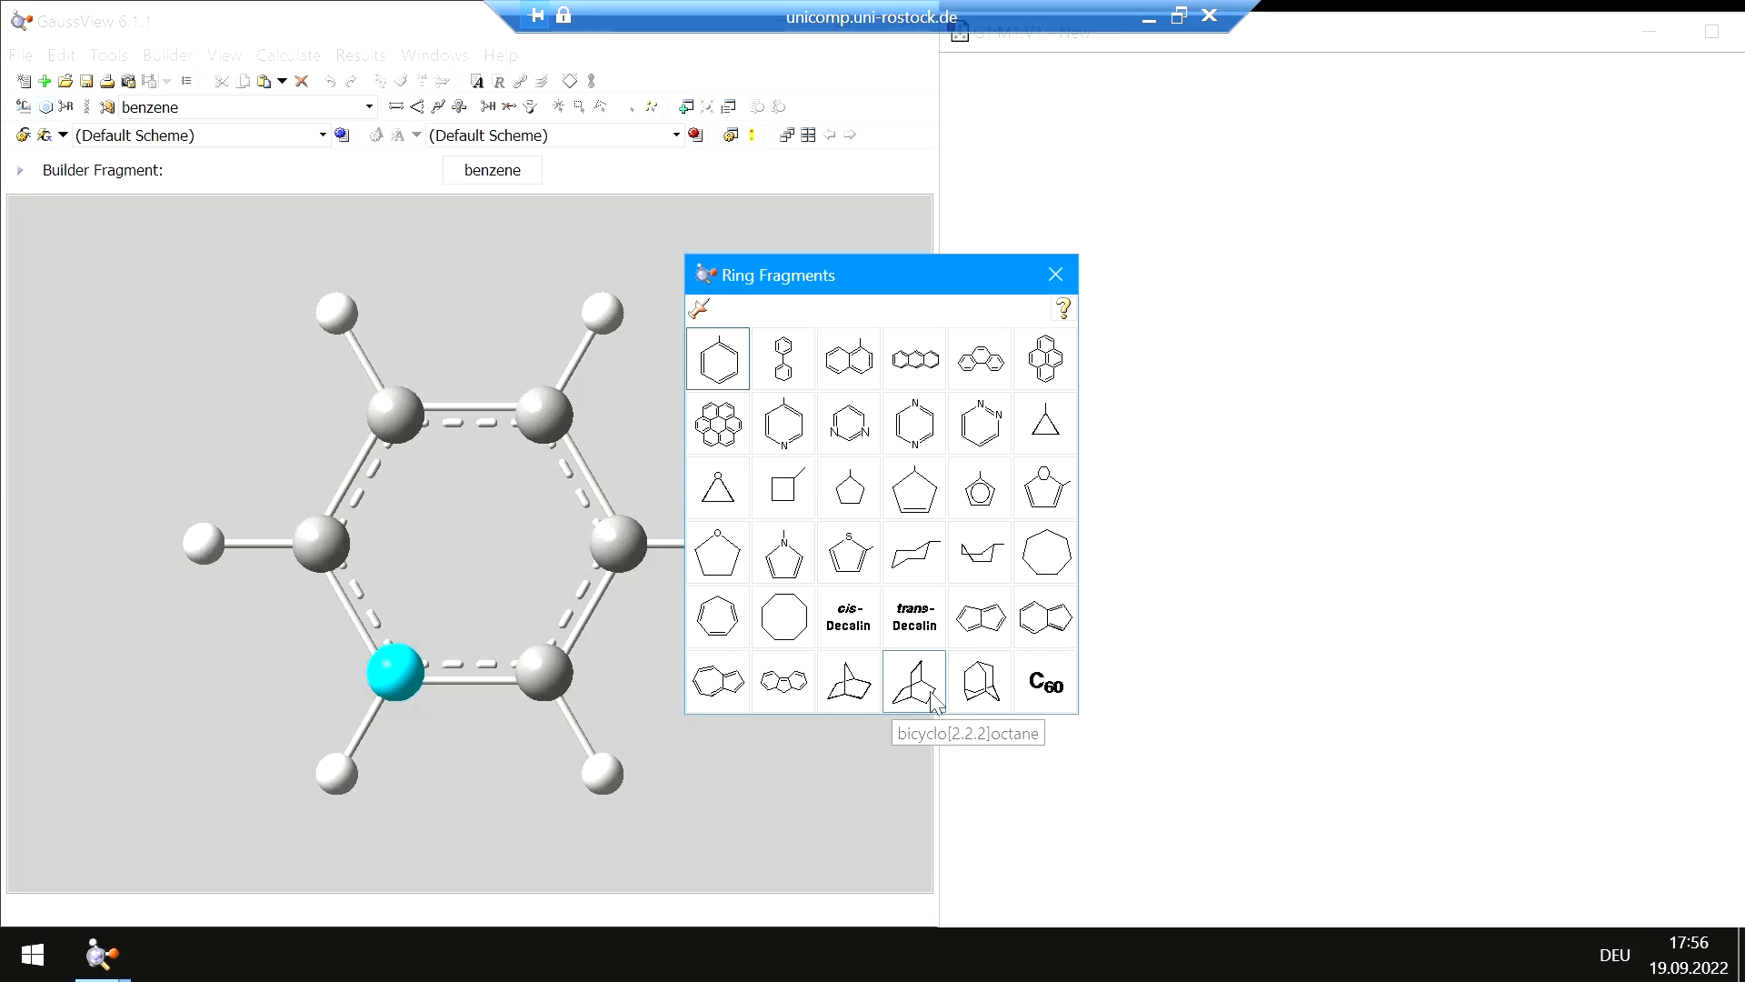
left_click(721, 366)
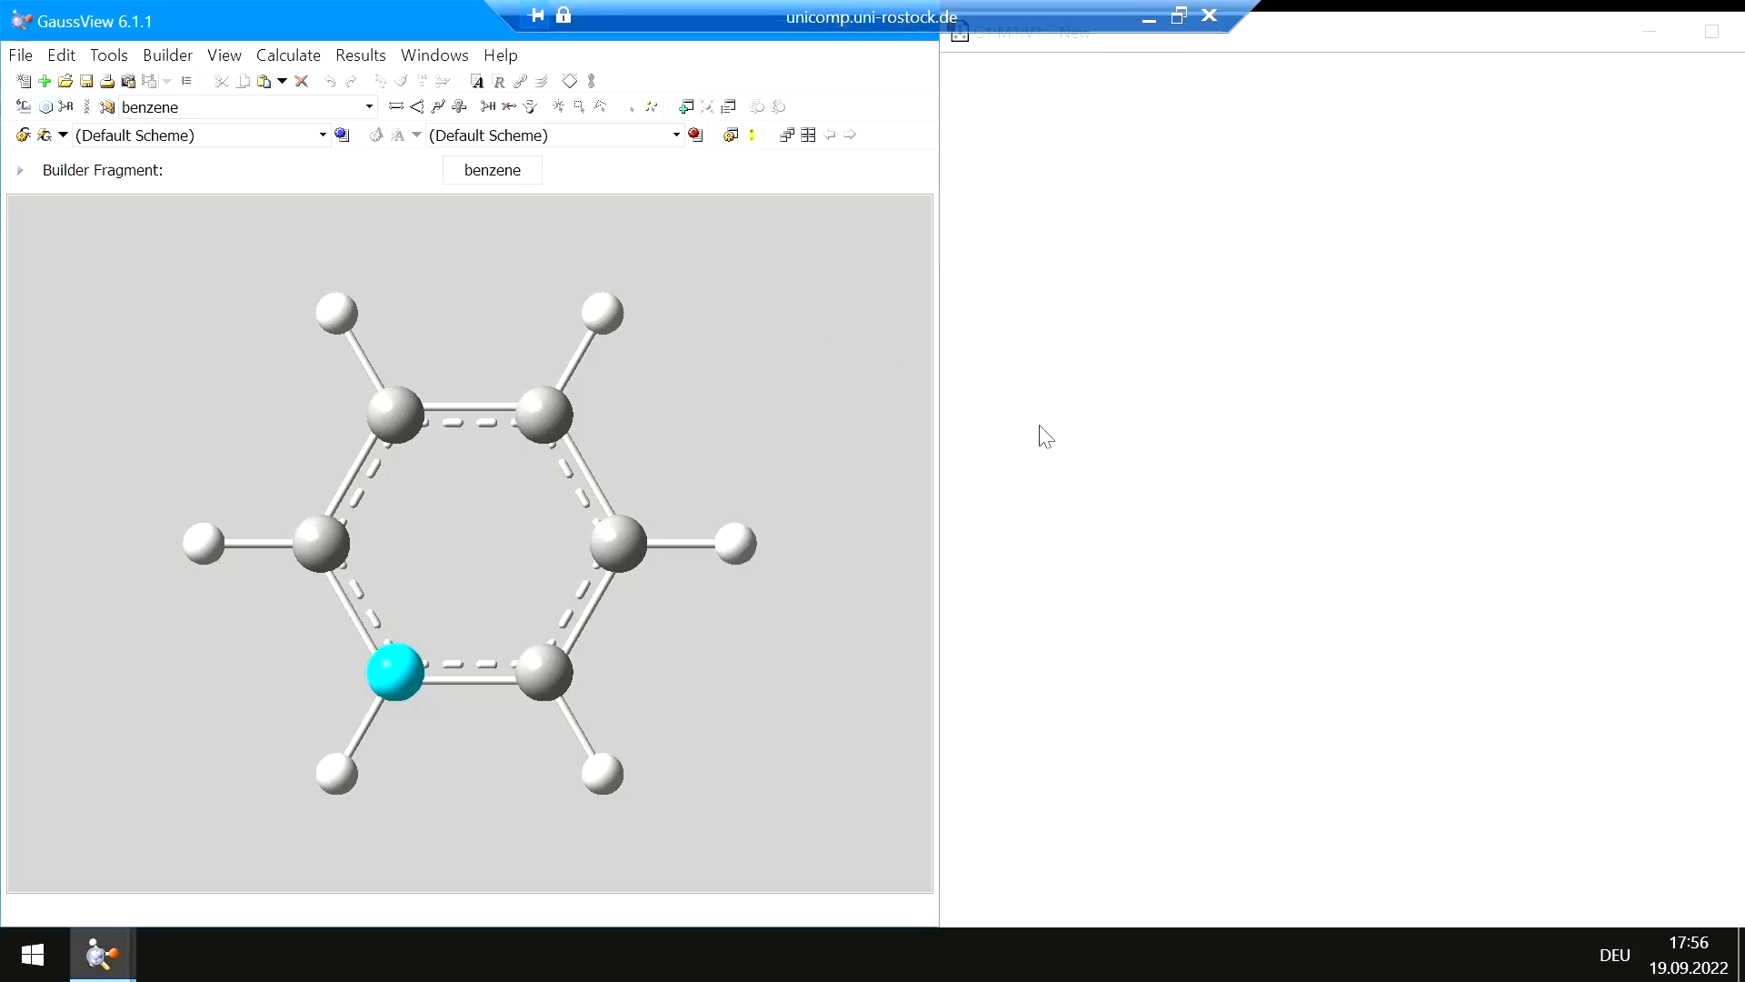
left_click(1333, 437)
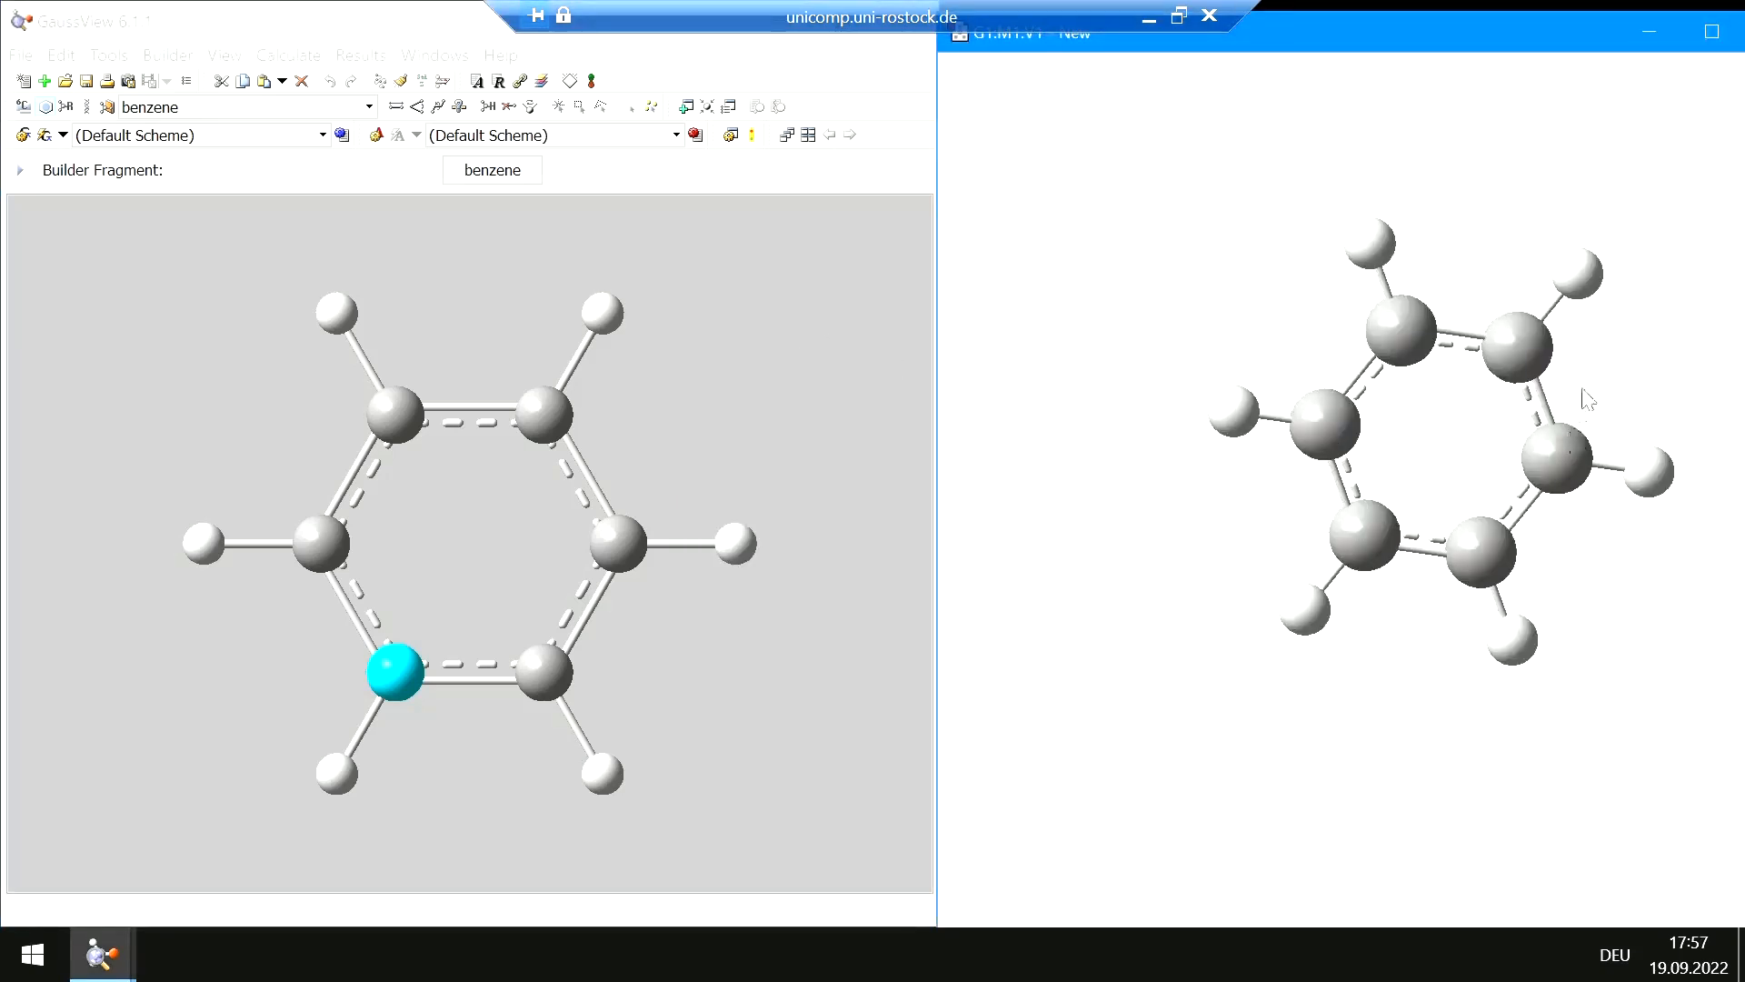
left_click_drag(1591, 393, 980, 335)
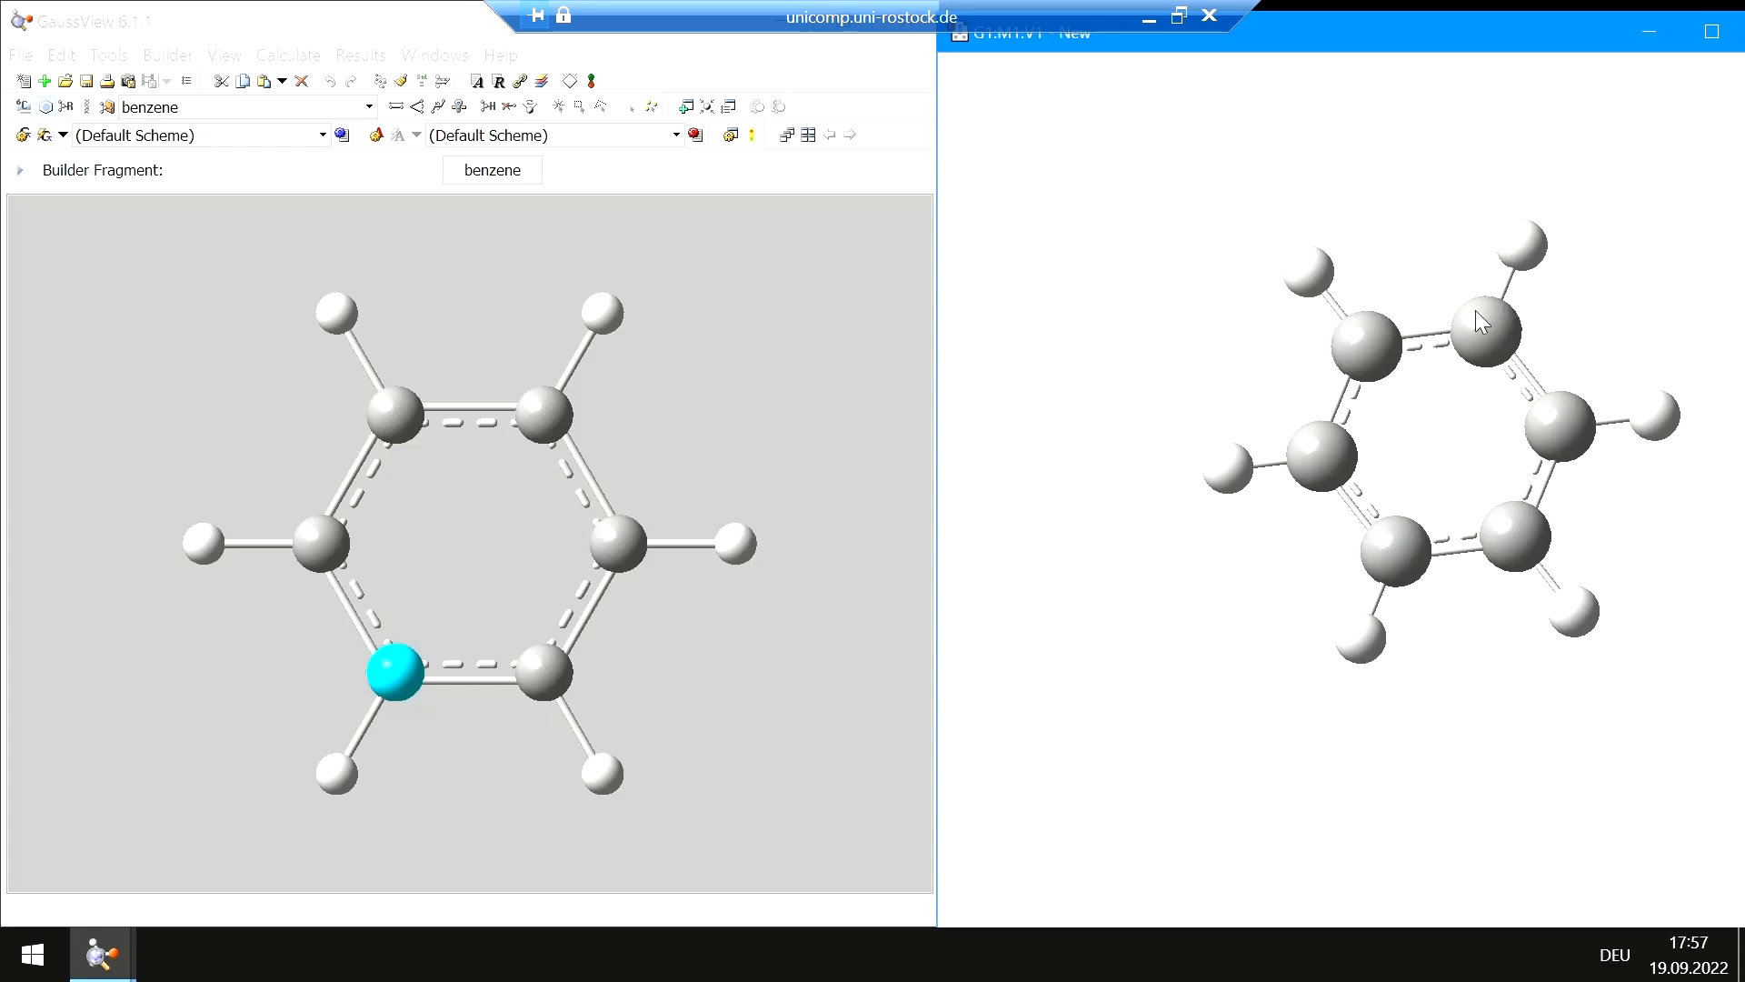
left_click_drag(1355, 252, 1374, 293)
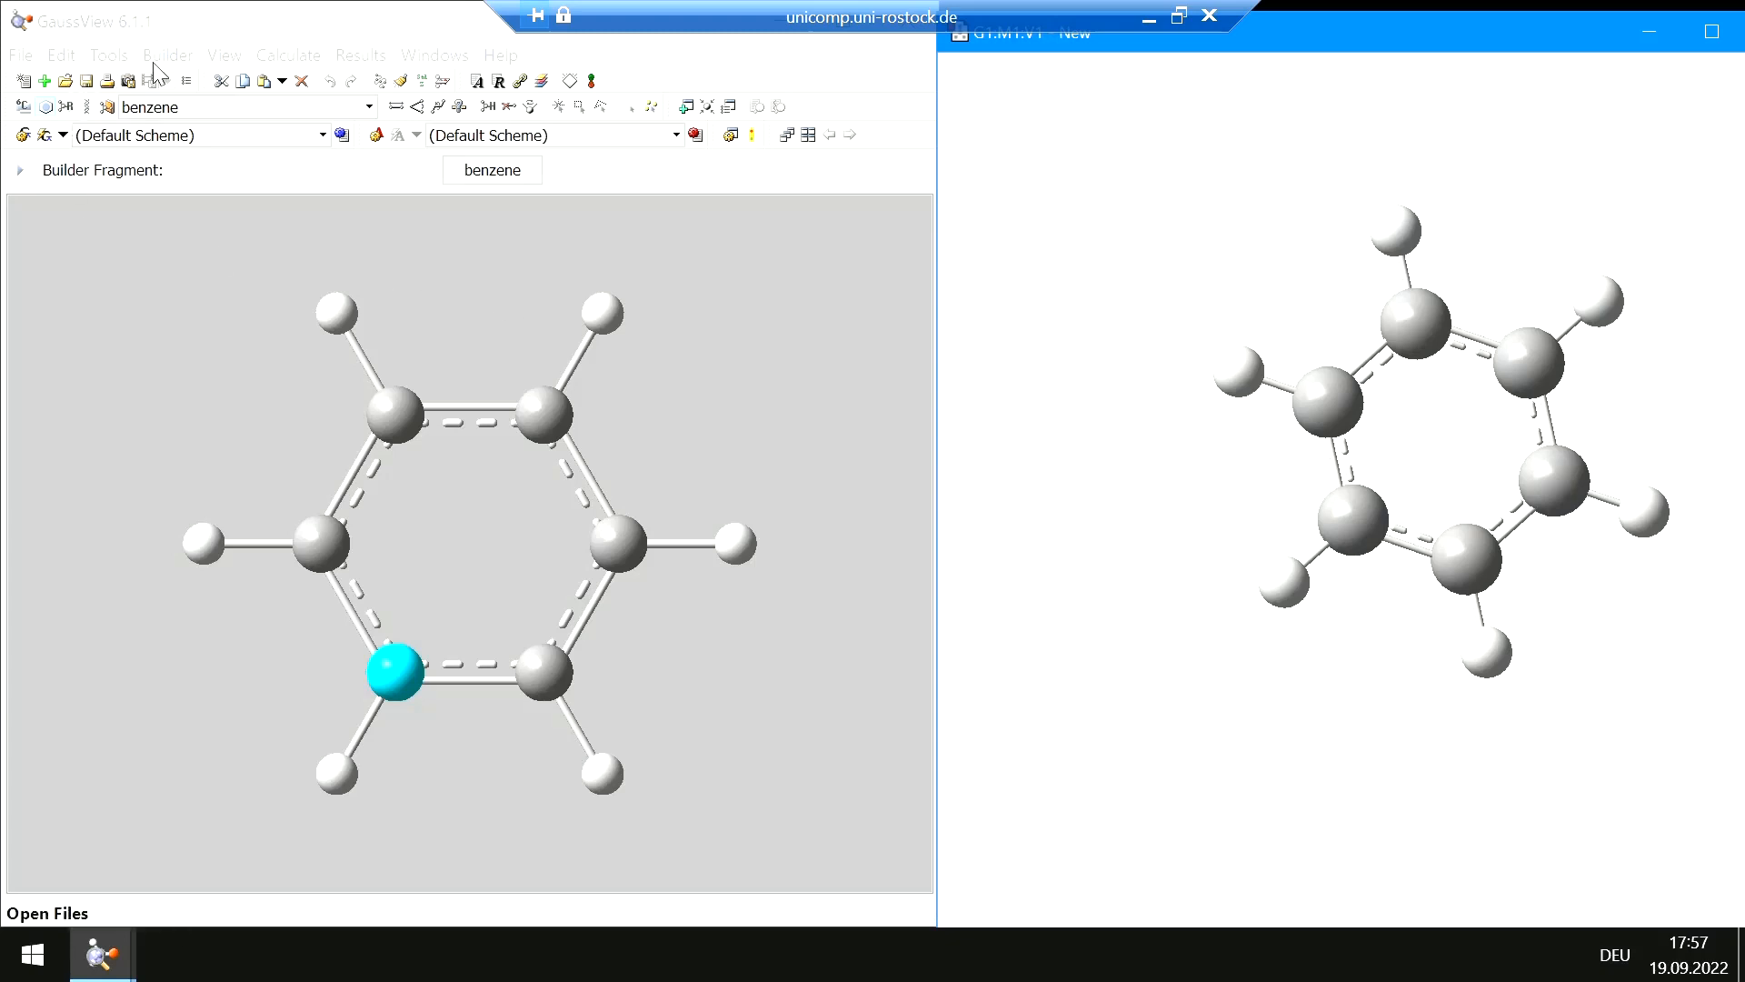
Hide the hydrogen atoms in the molecule display
left_click(223, 56)
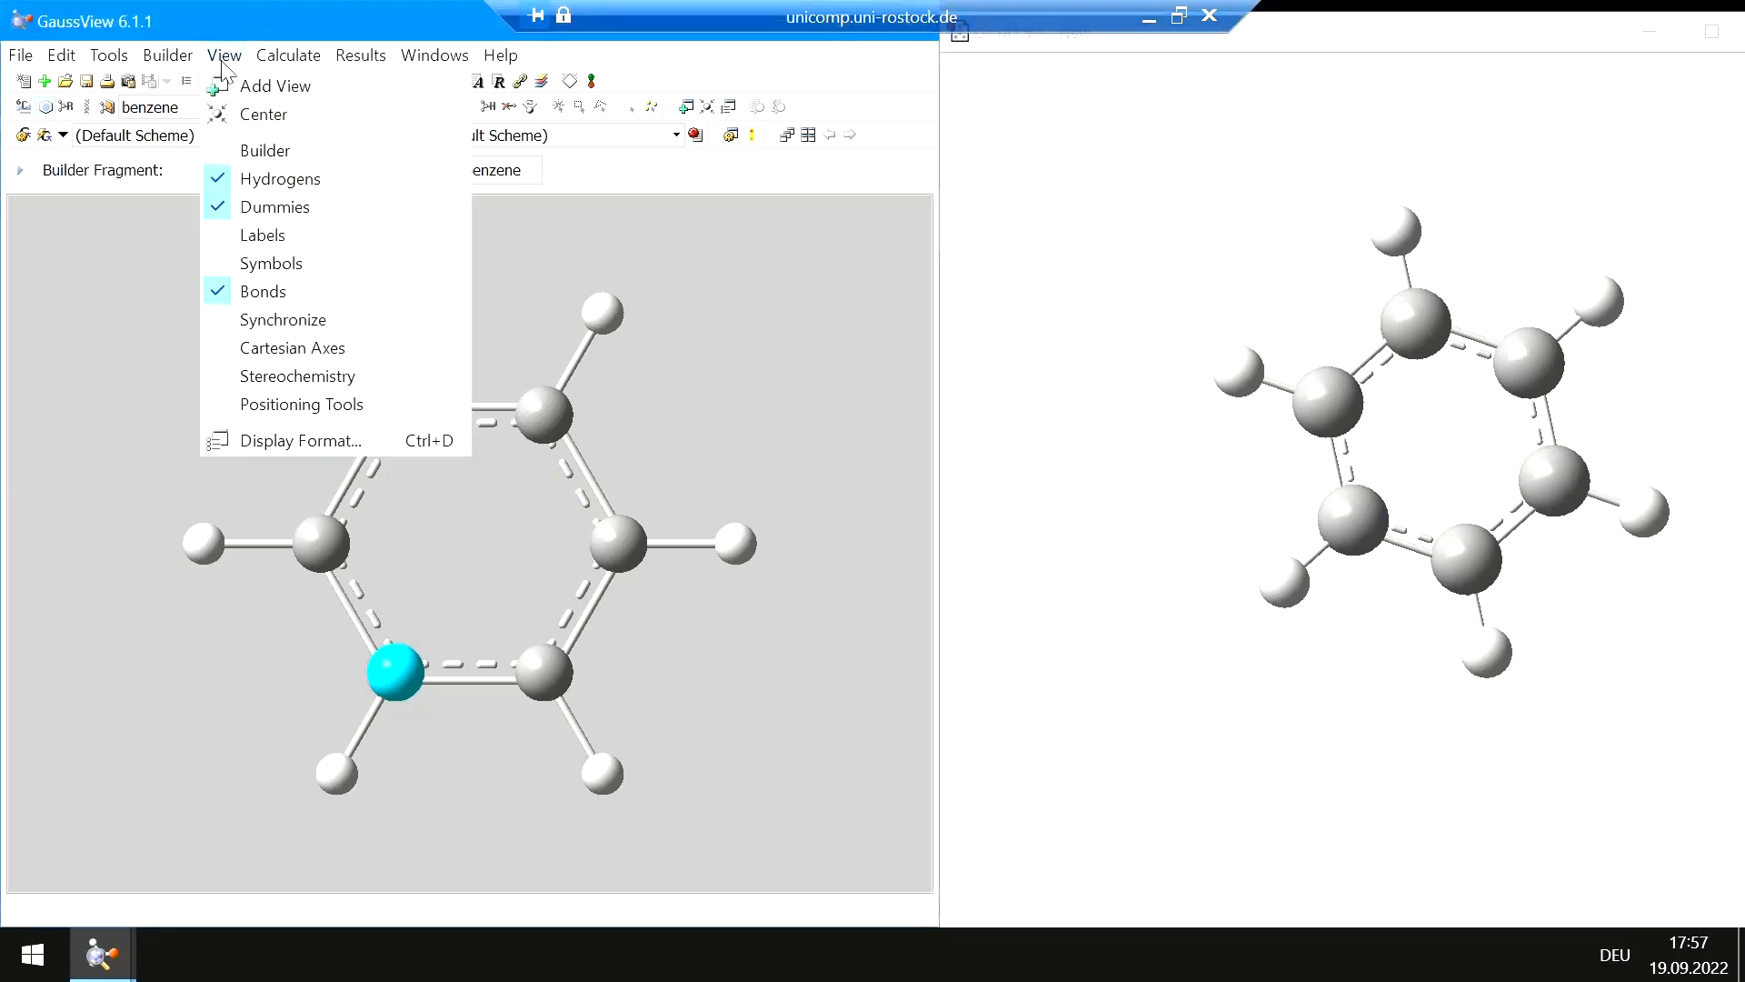
left_click(237, 181)
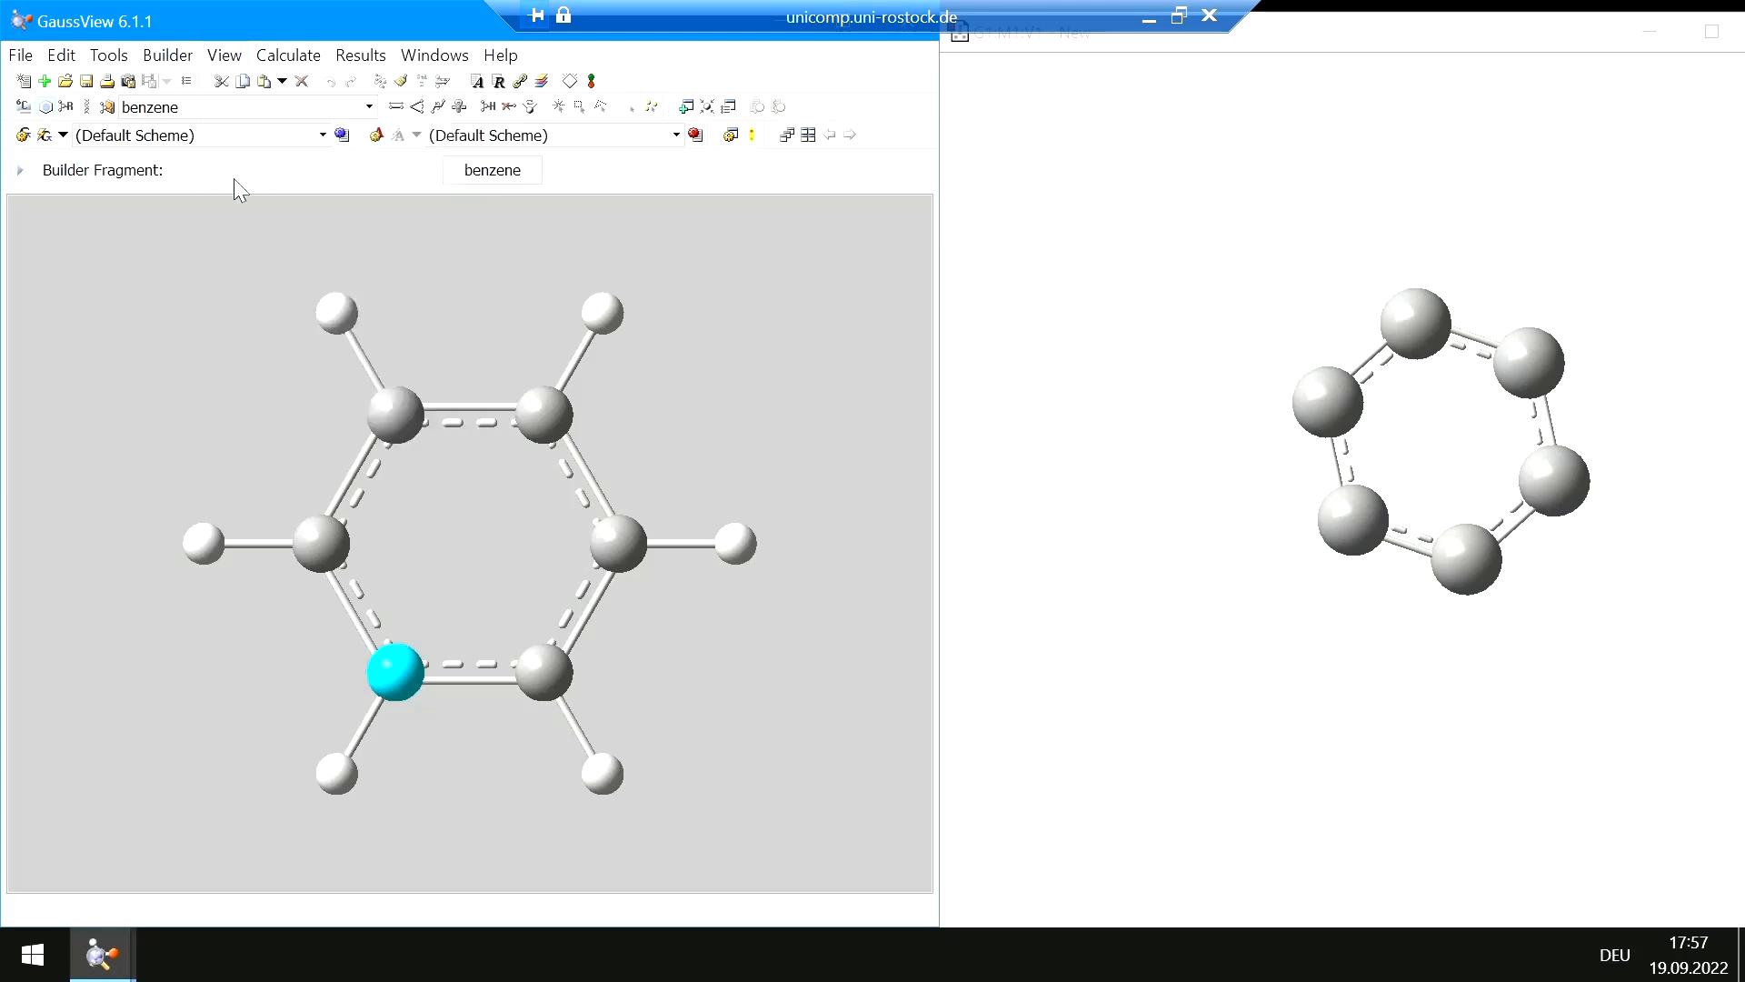
mouse_move(1595, 586)
left_mouse_down()
mouse_move(1527, 596)
mouse_move(1570, 592)
mouse_move(1569, 556)
mouse_move(1563, 573)
mouse_move(1597, 594)
left_mouse_up()
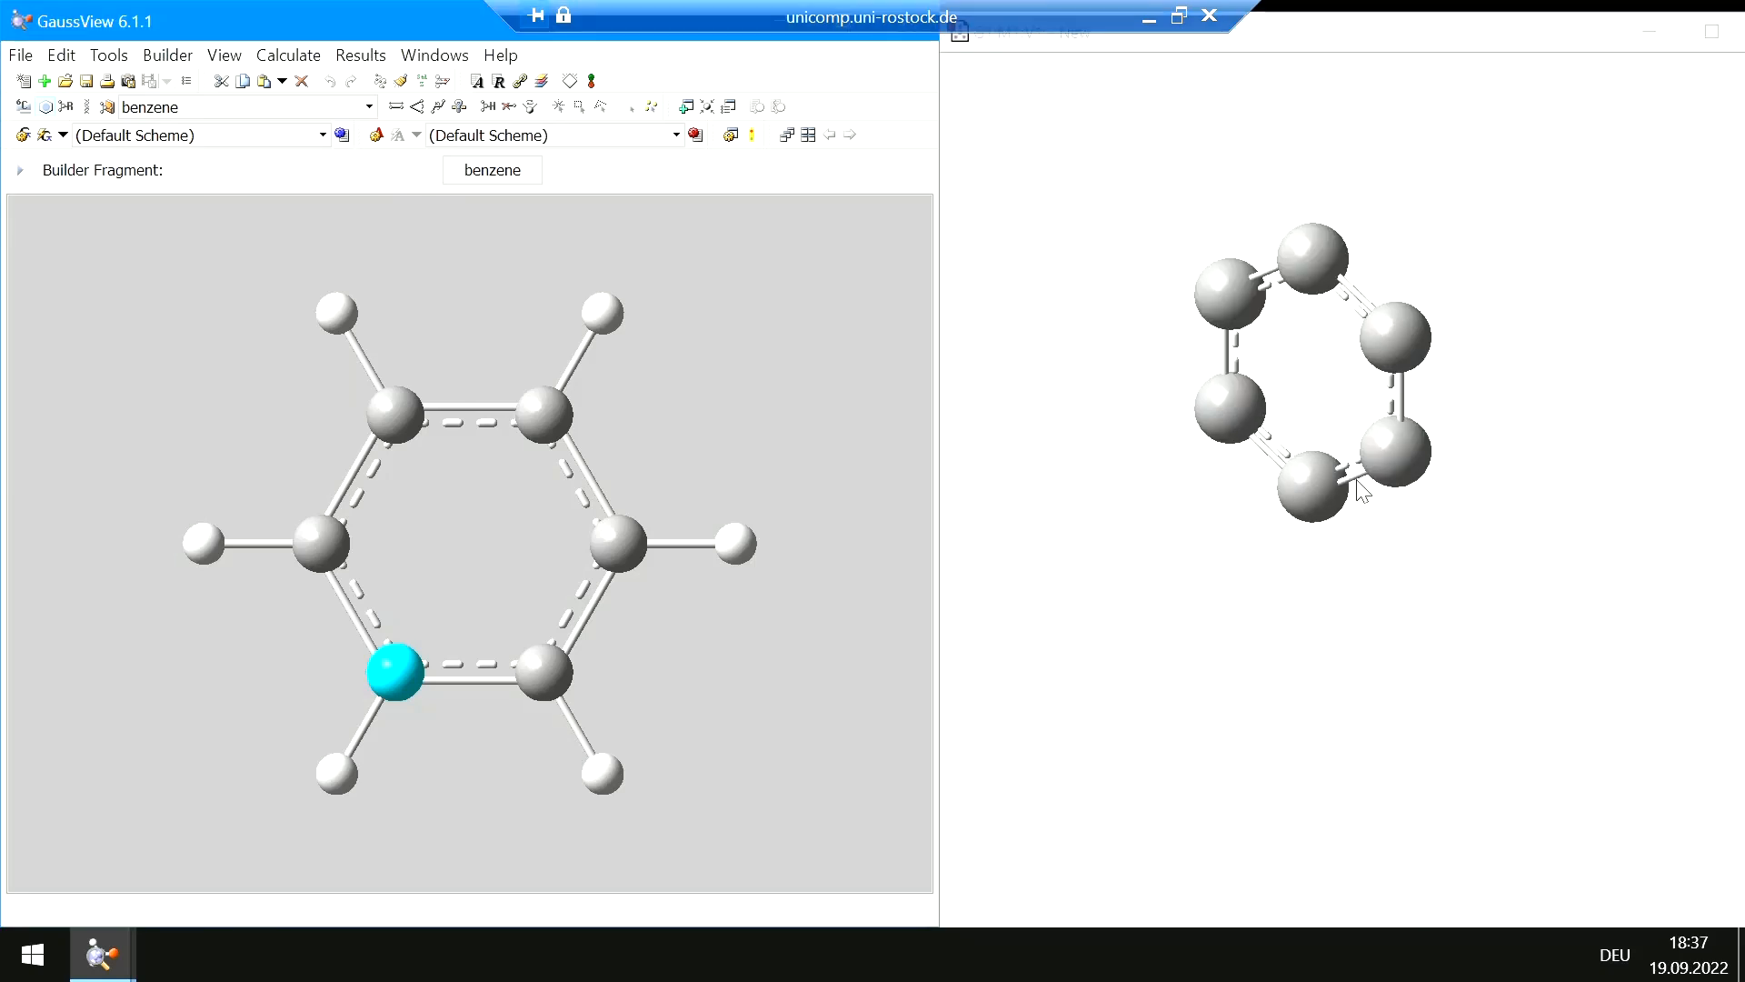
left_click_drag(1373, 473, 1400, 469)
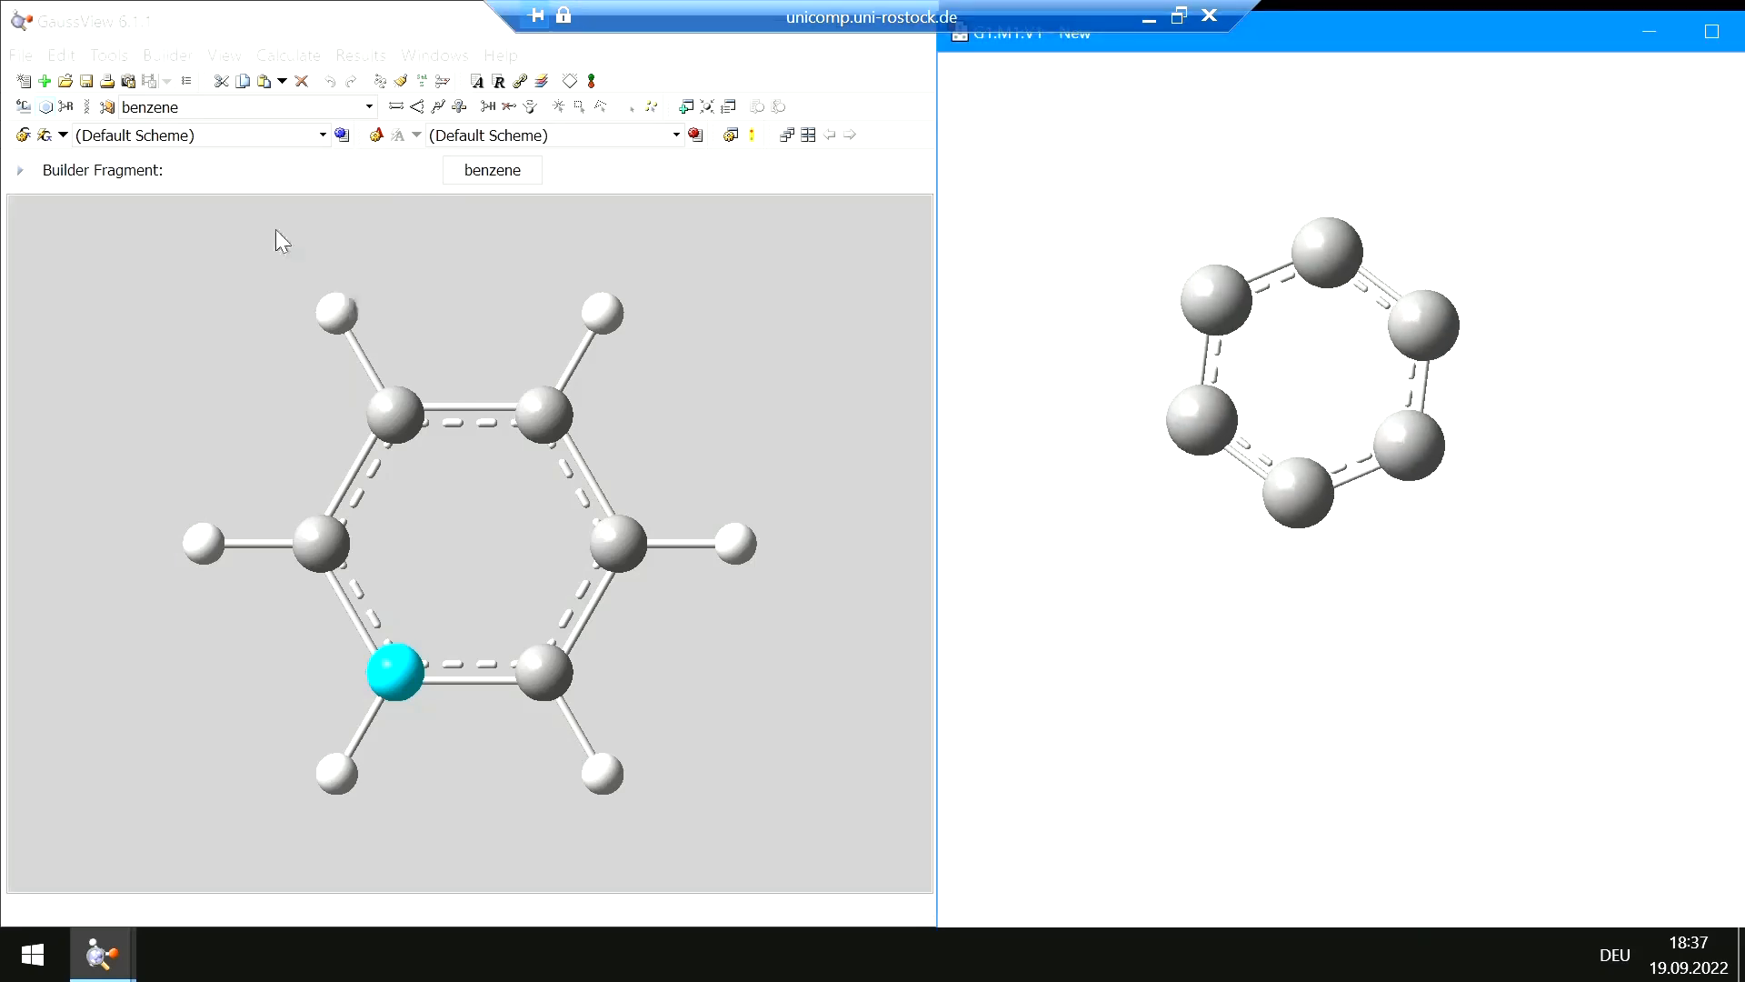
Show the hydrogen atoms in the molecule display again
left_click(226, 56)
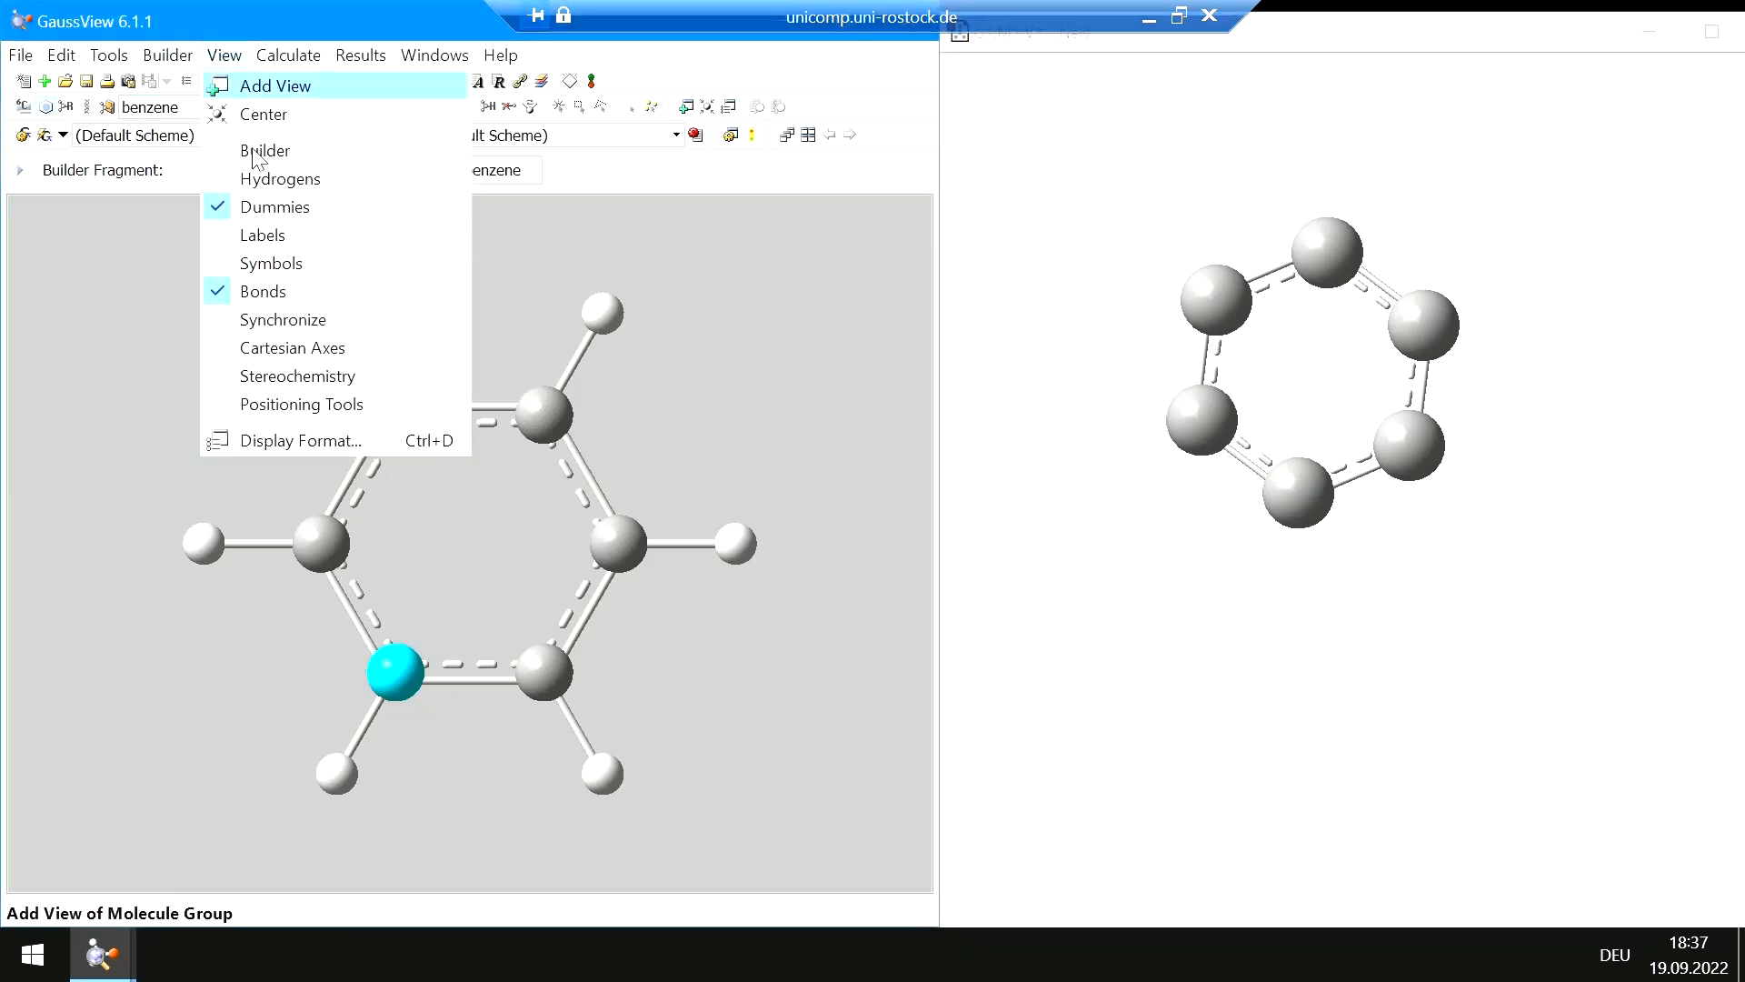
left_click(273, 179)
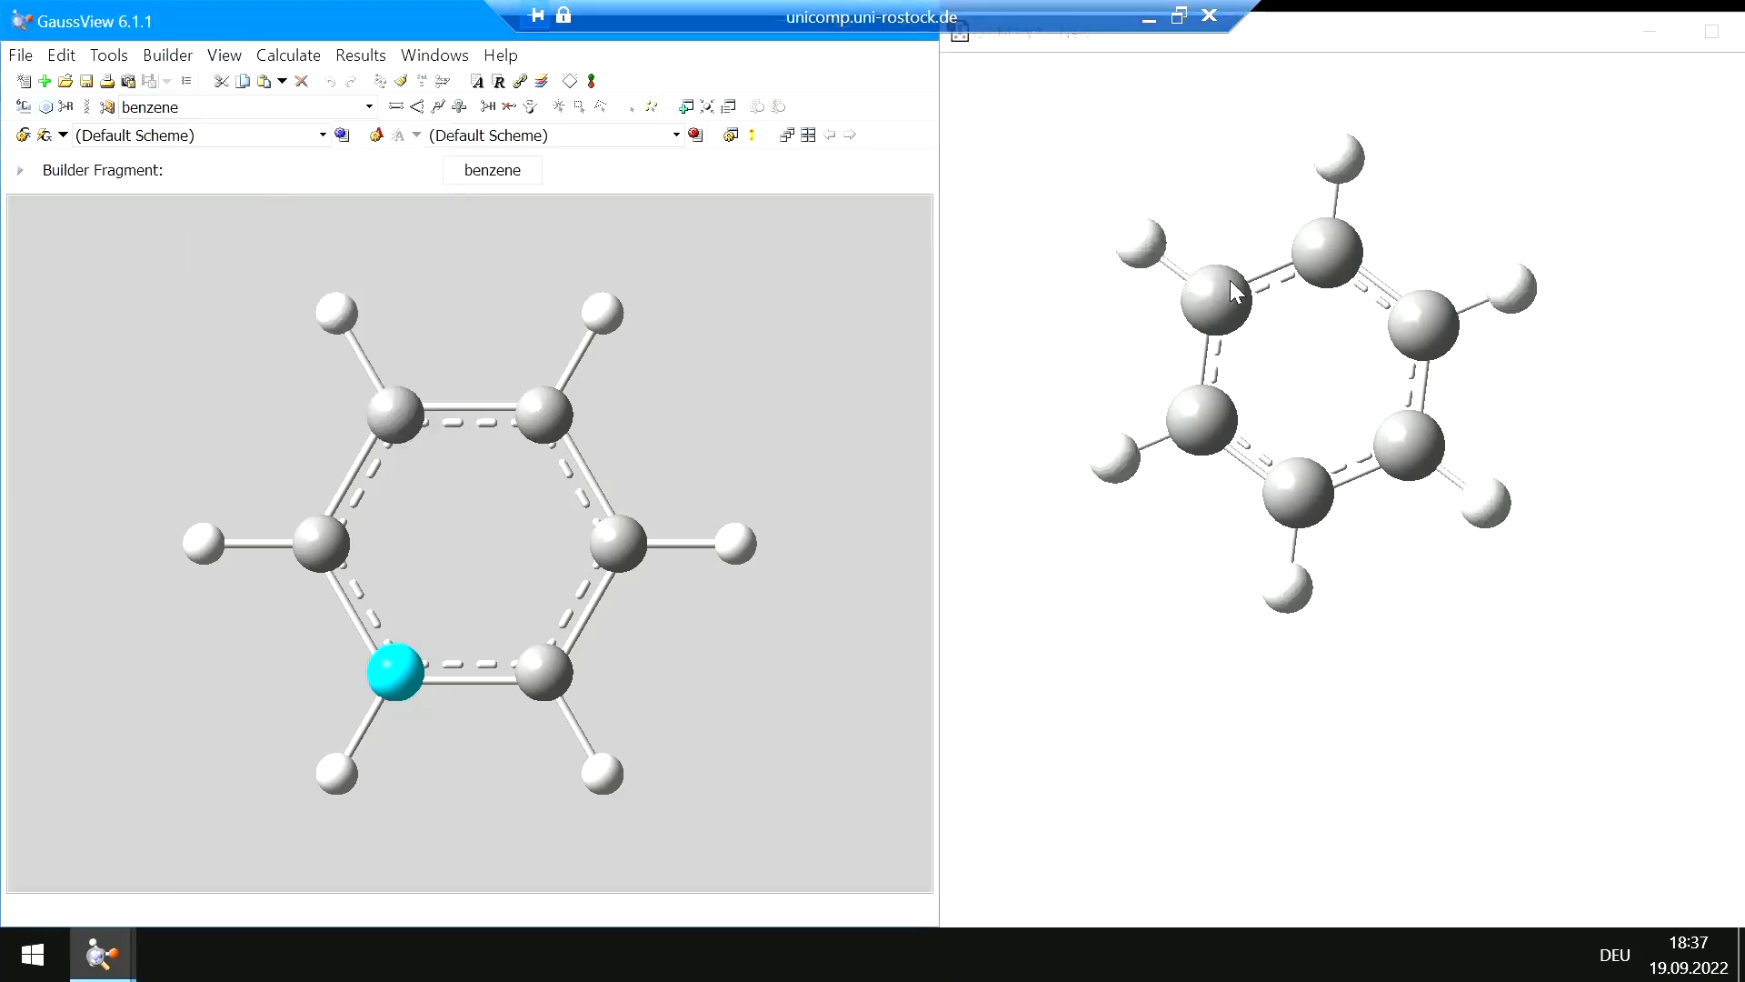
mouse_move(1230, 280)
left_mouse_down()
mouse_move(1203, 313)
mouse_move(1242, 296)
left_mouse_up()
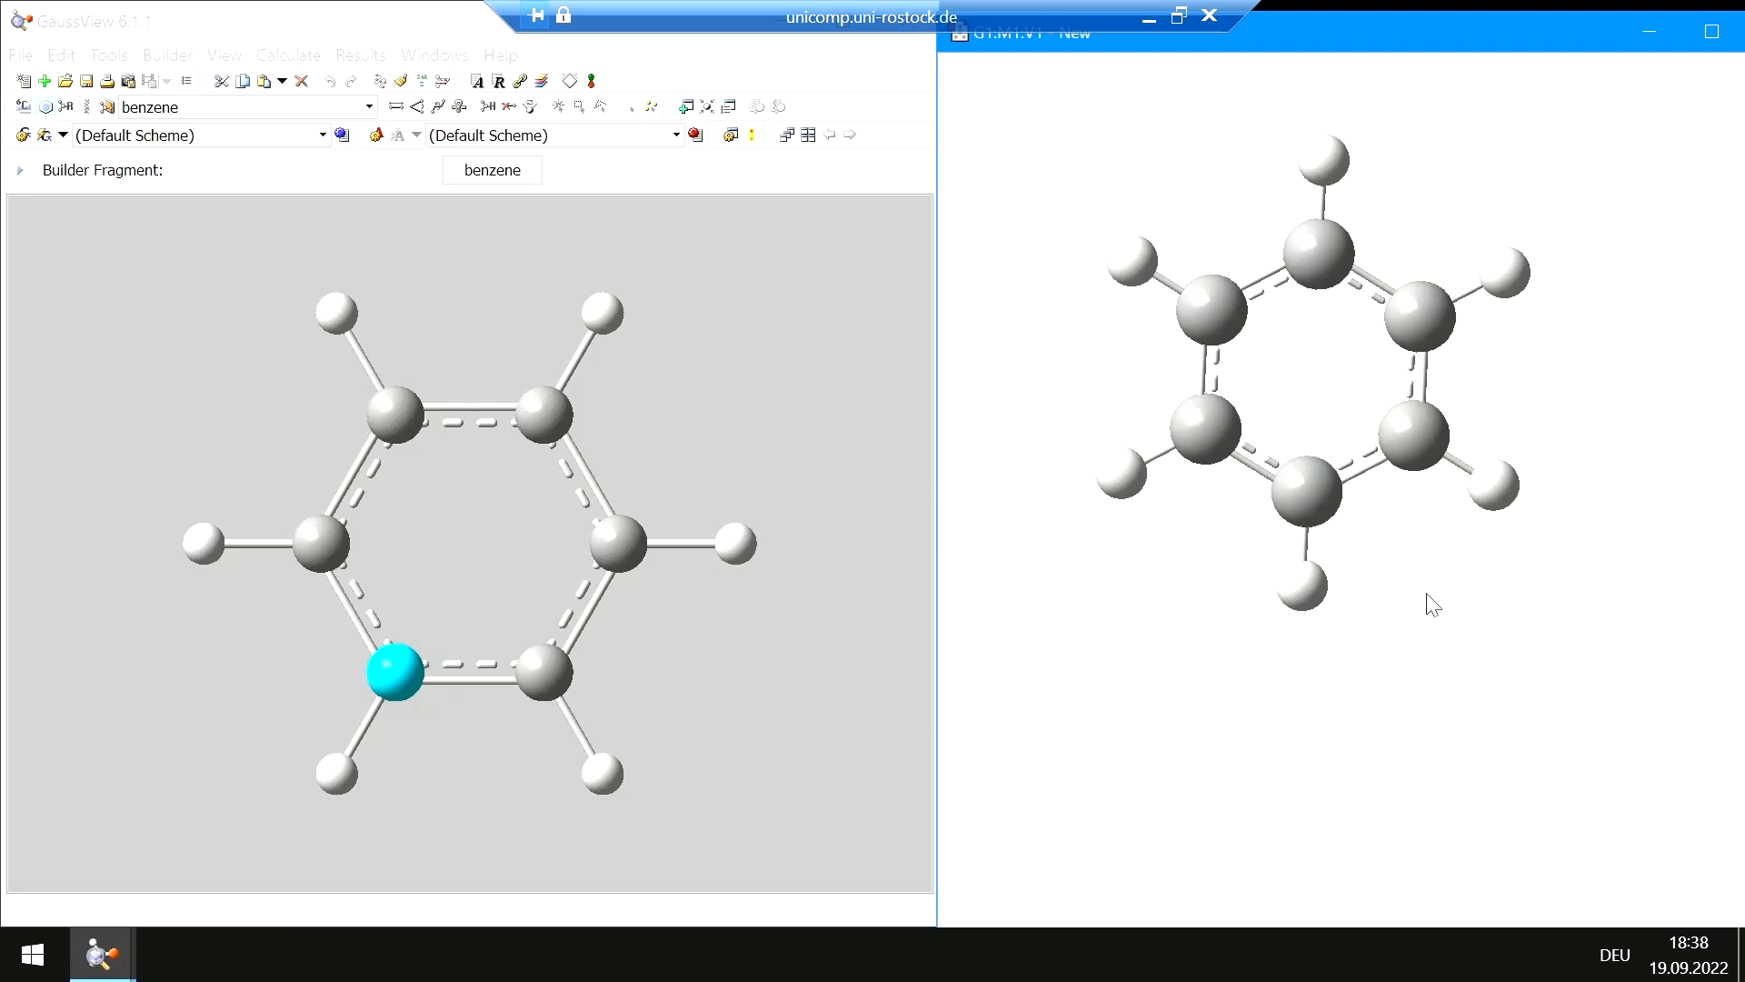
Replace a ring hydrogen with a hydroxyl group using the Oxygen Tetravalent element fragment
left_click(23, 110)
left_click(23, 109)
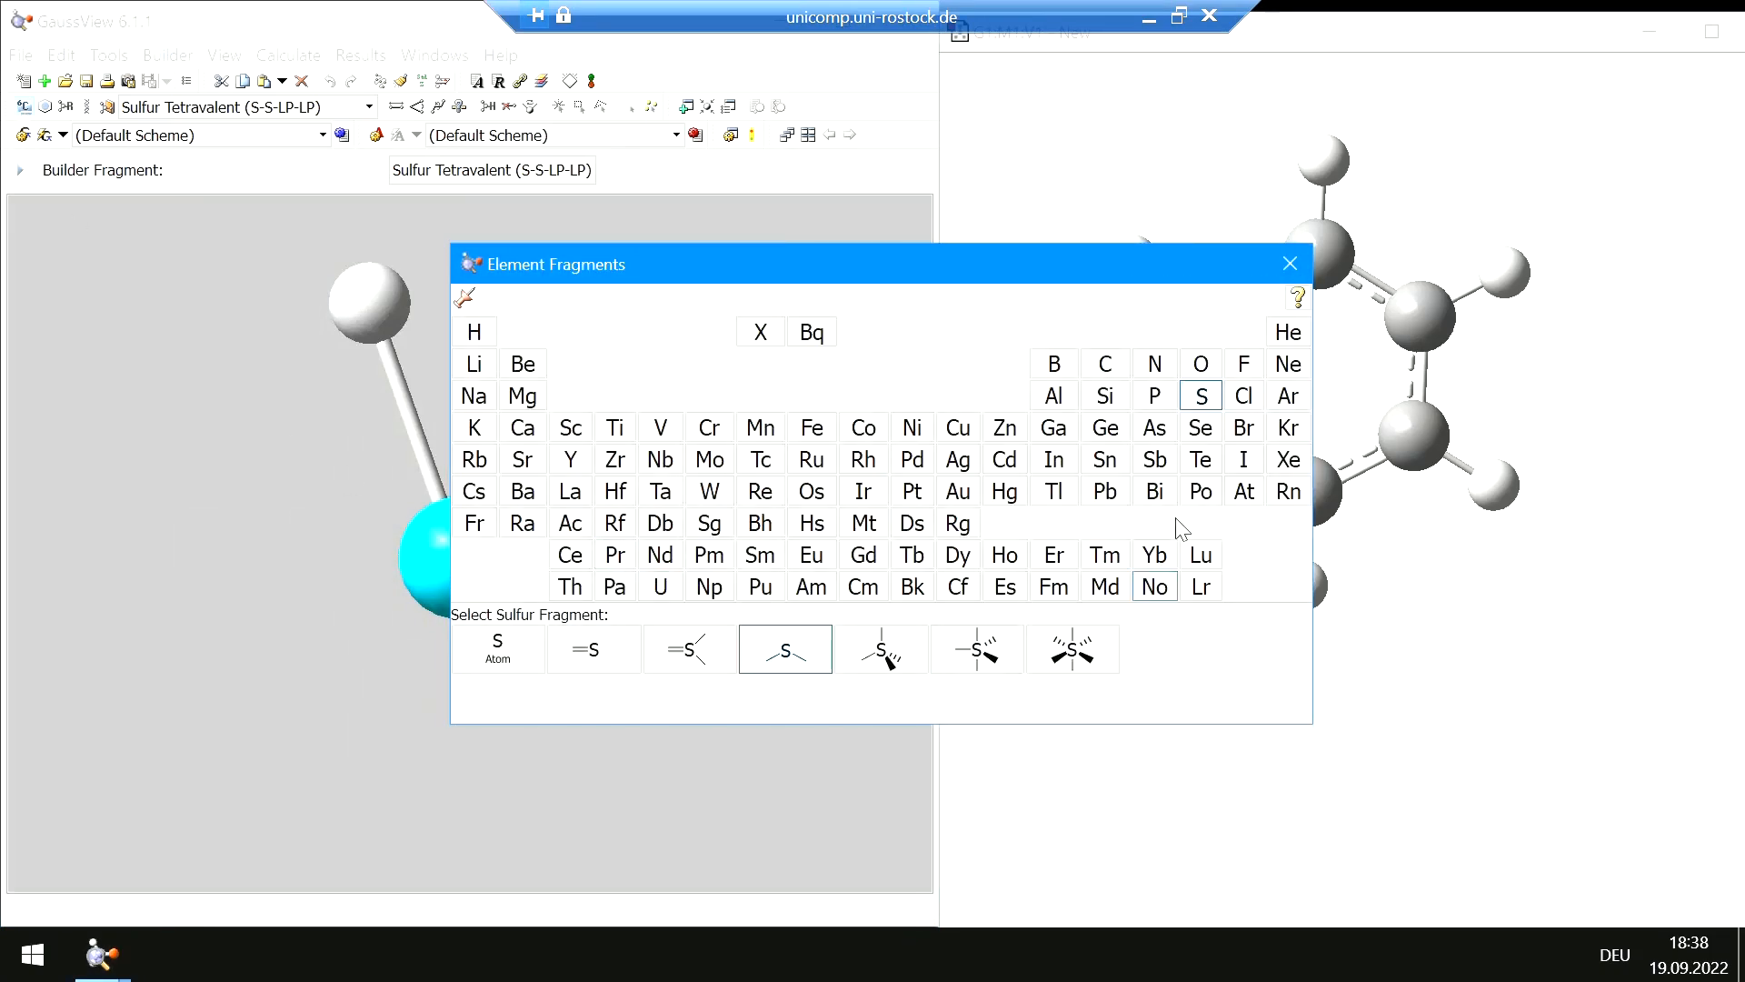
left_click(1203, 370)
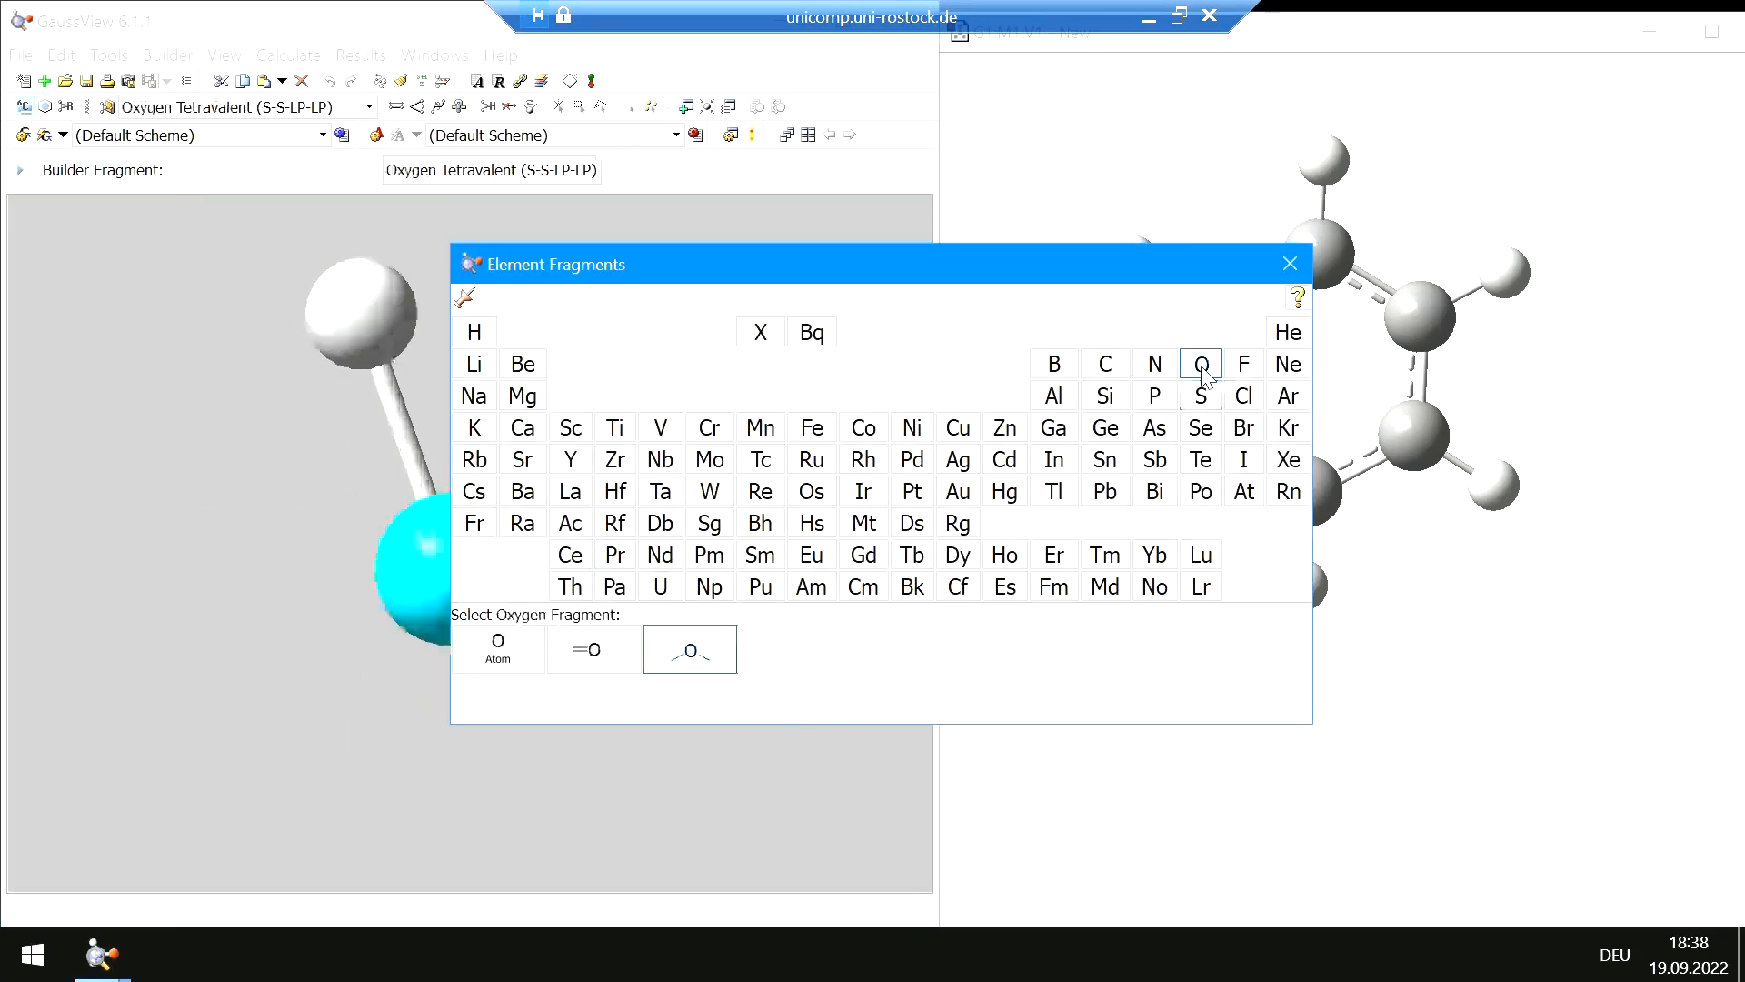
left_click(1290, 264)
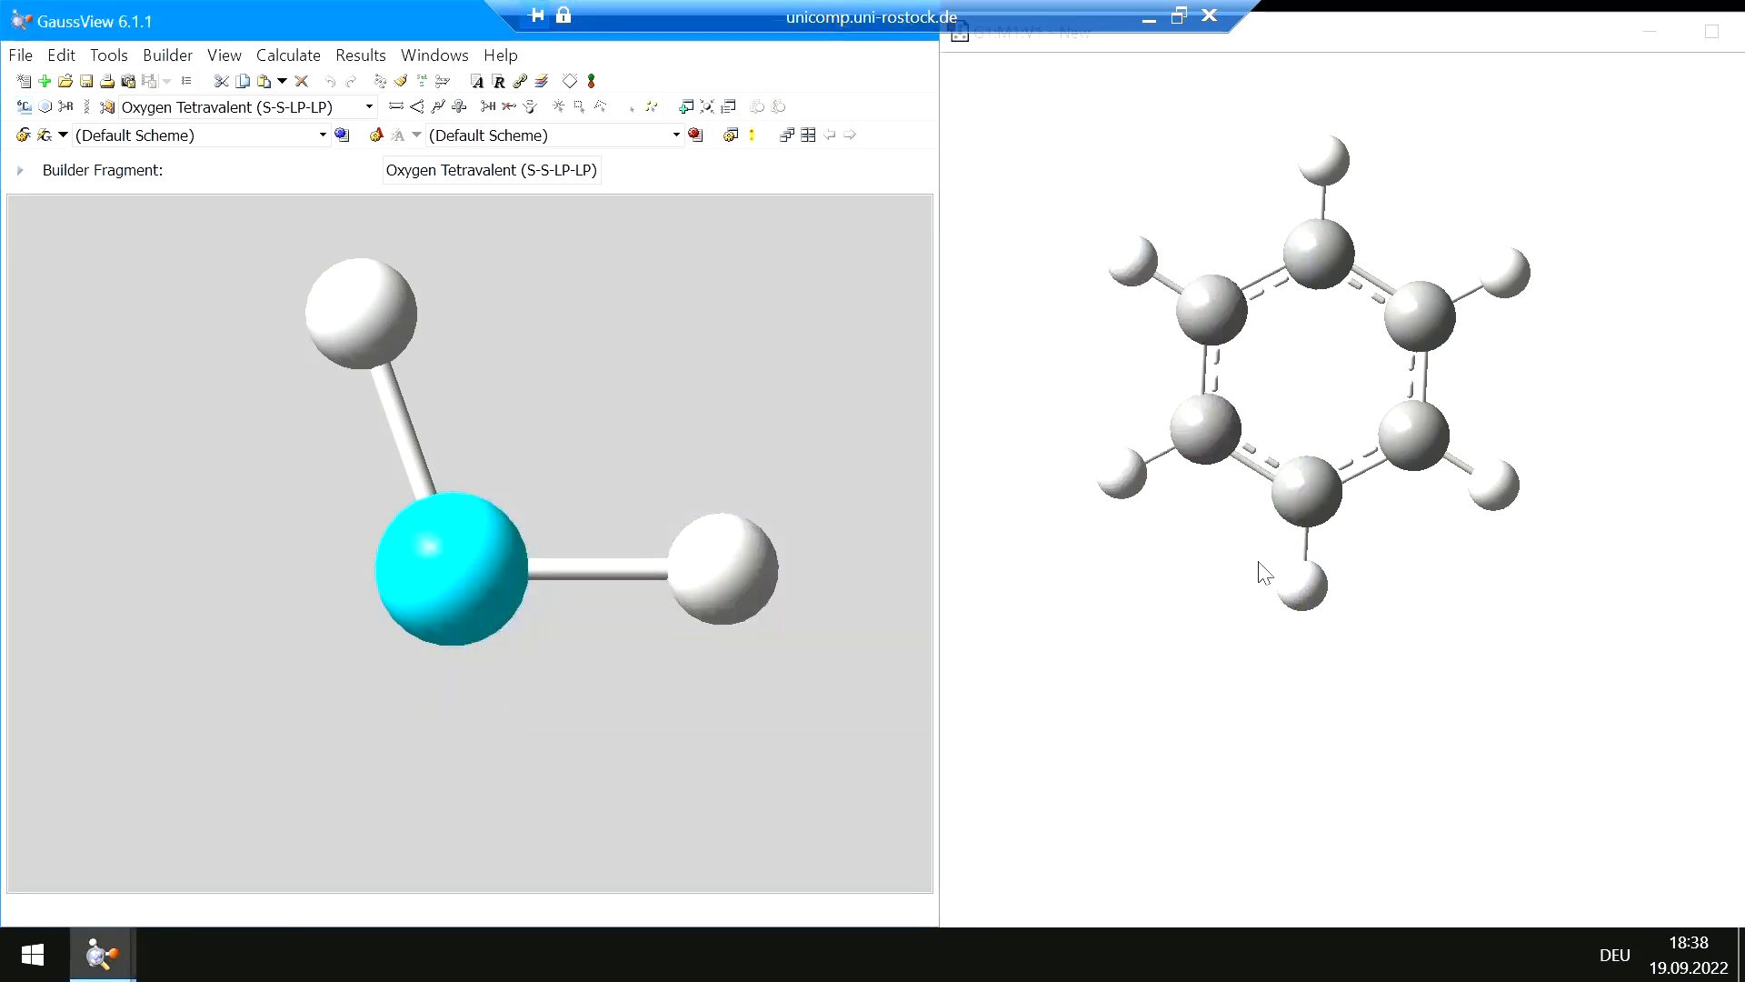
left_click(1491, 485)
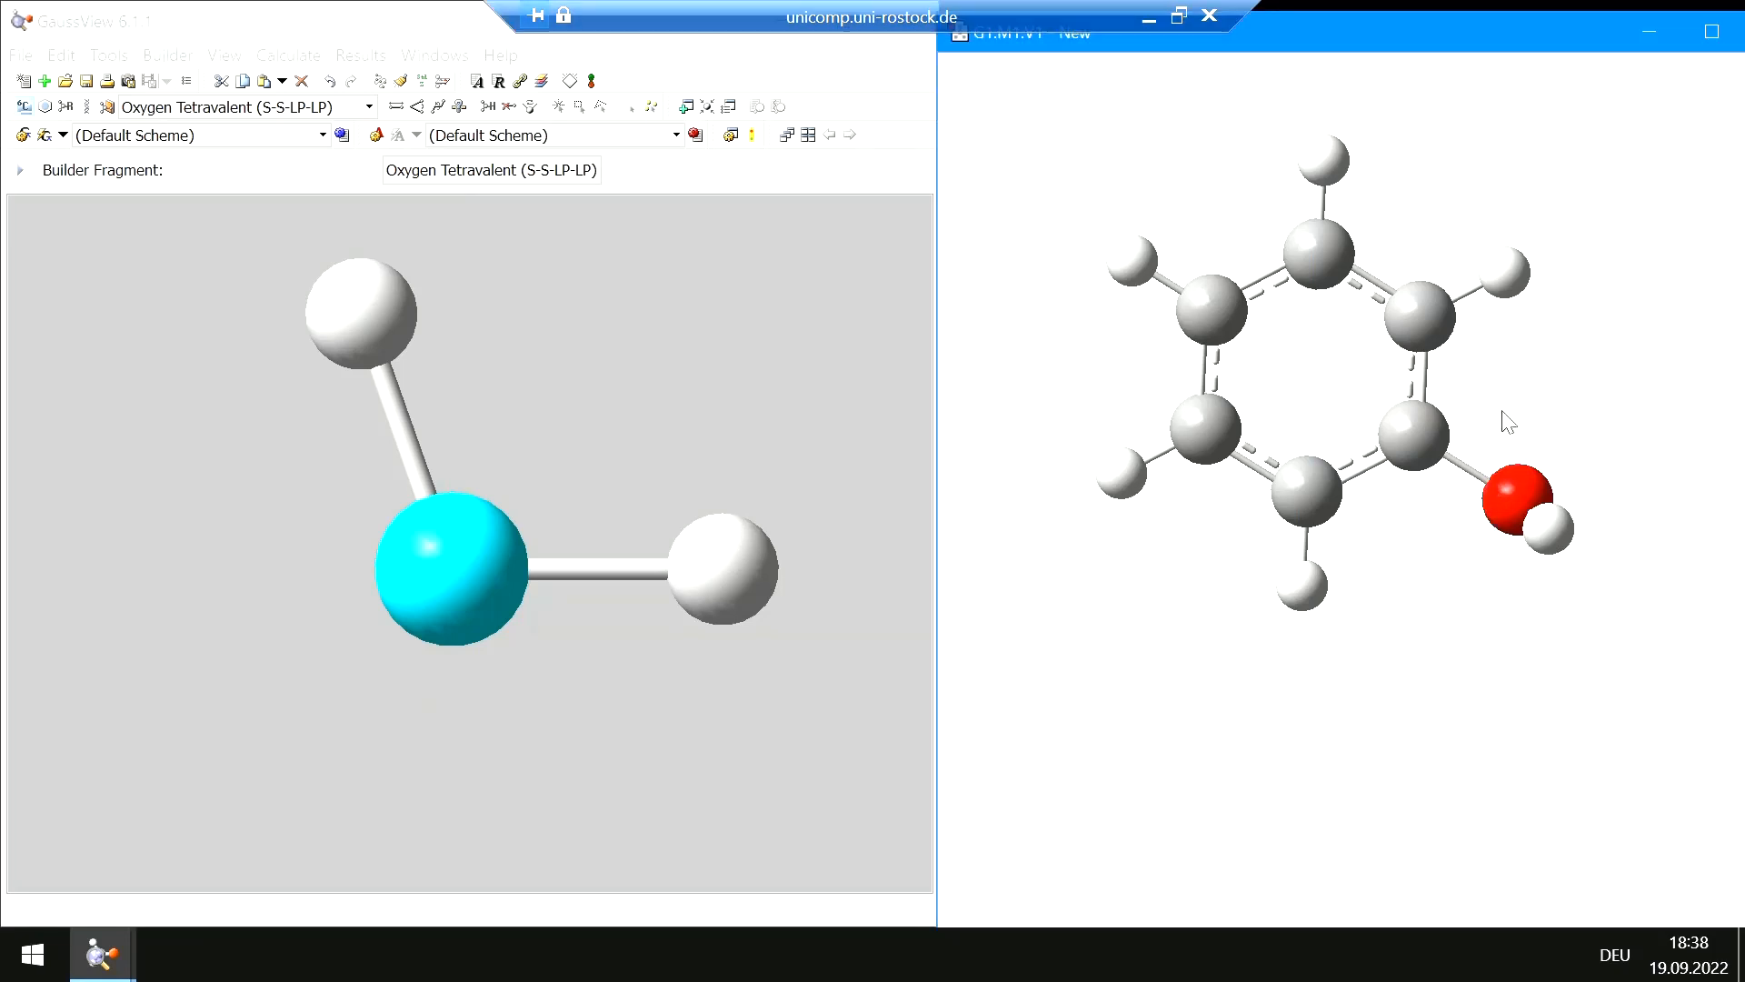
Replace another ring hydrogen with an amino group using the Nitrogen Tetravalent element fragment
left_click_drag(1510, 421, 1406, 447)
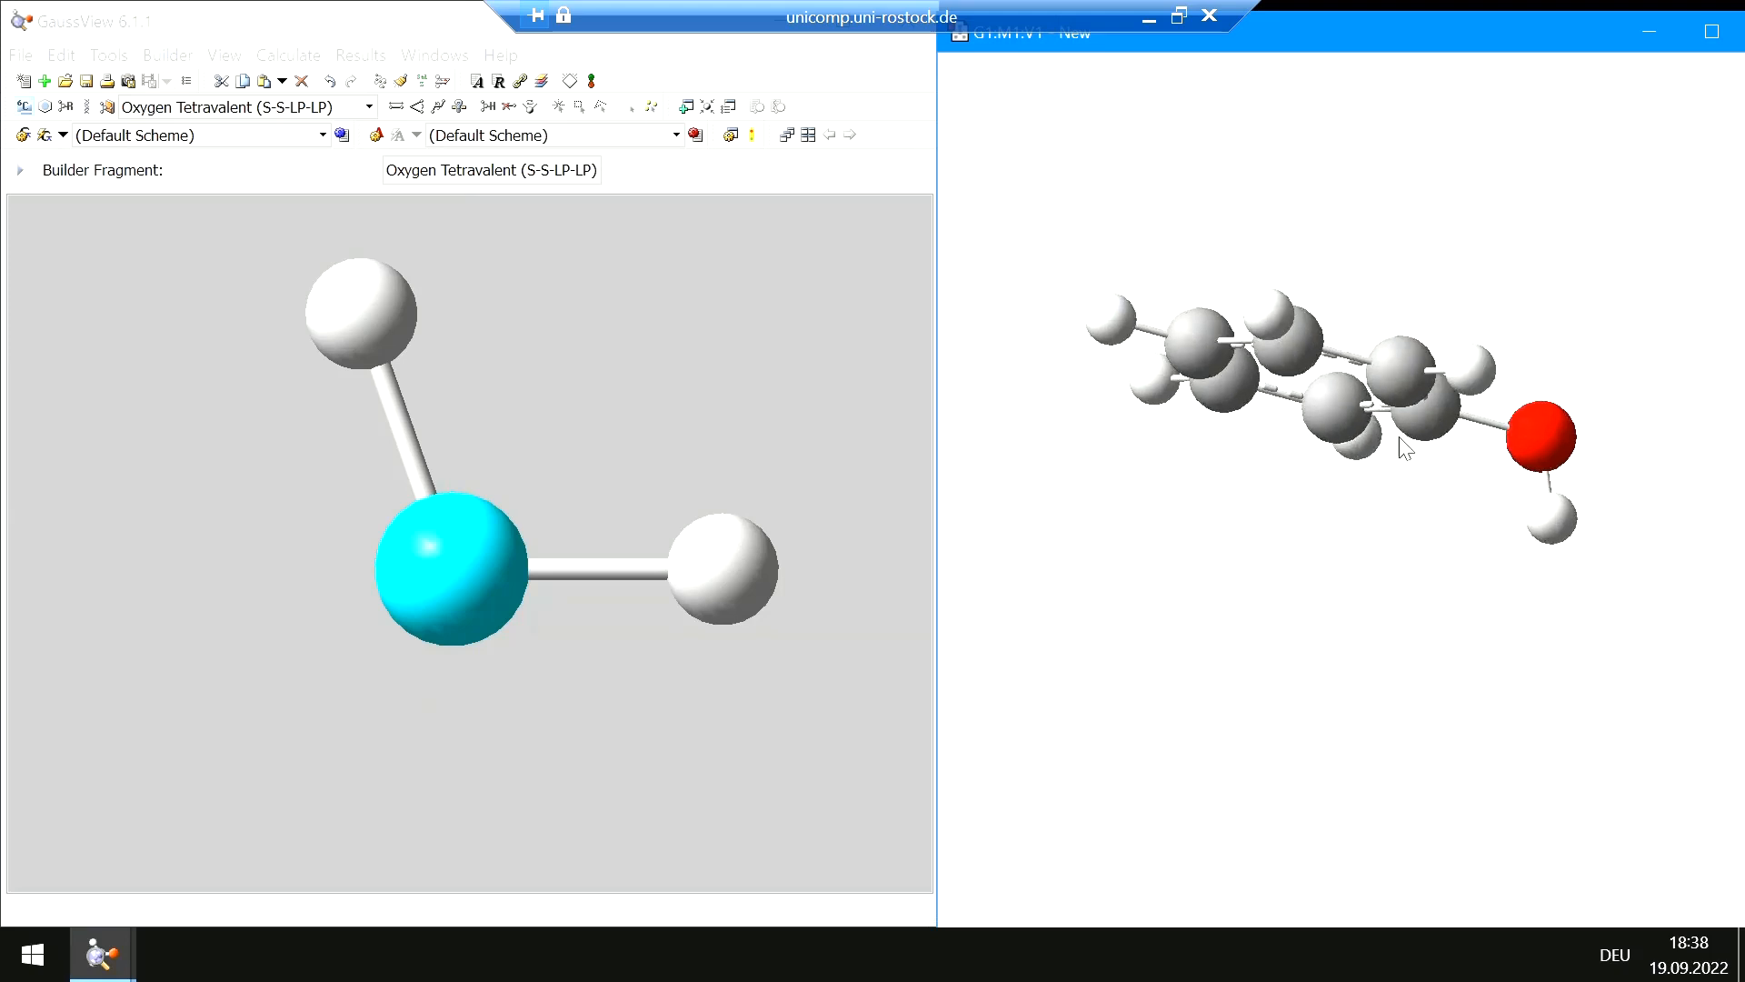
left_click_drag(1399, 355, 1344, 498)
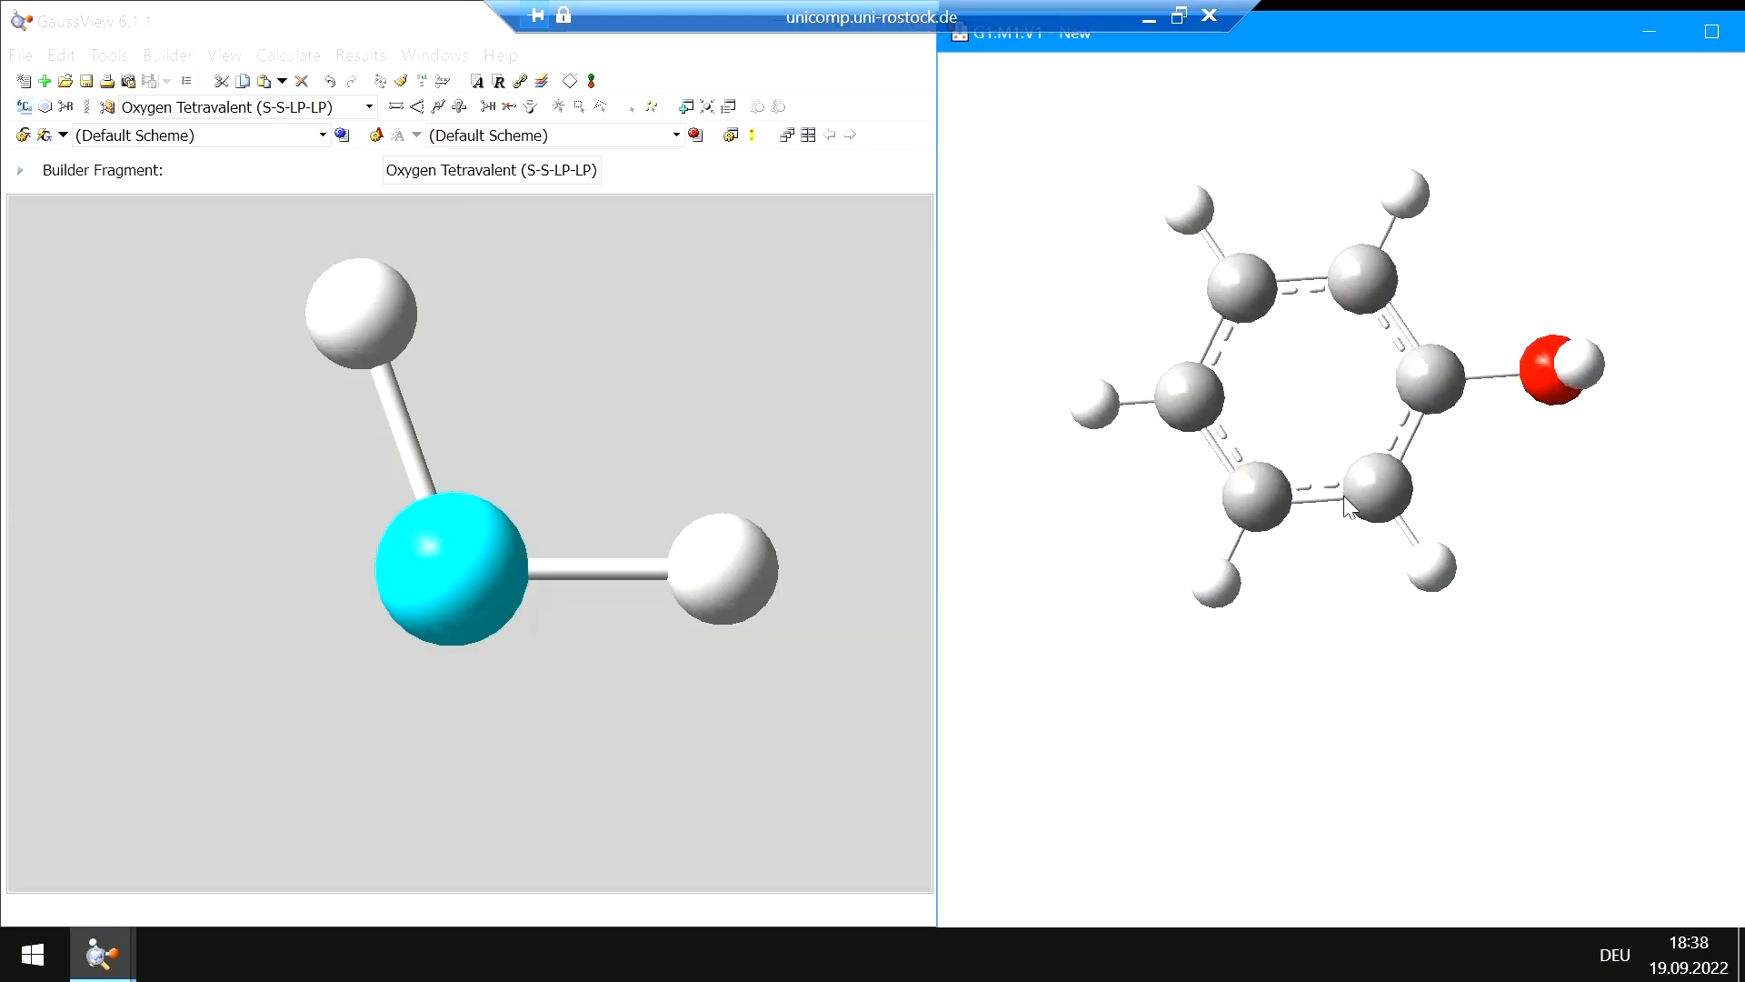
left_click(22, 130)
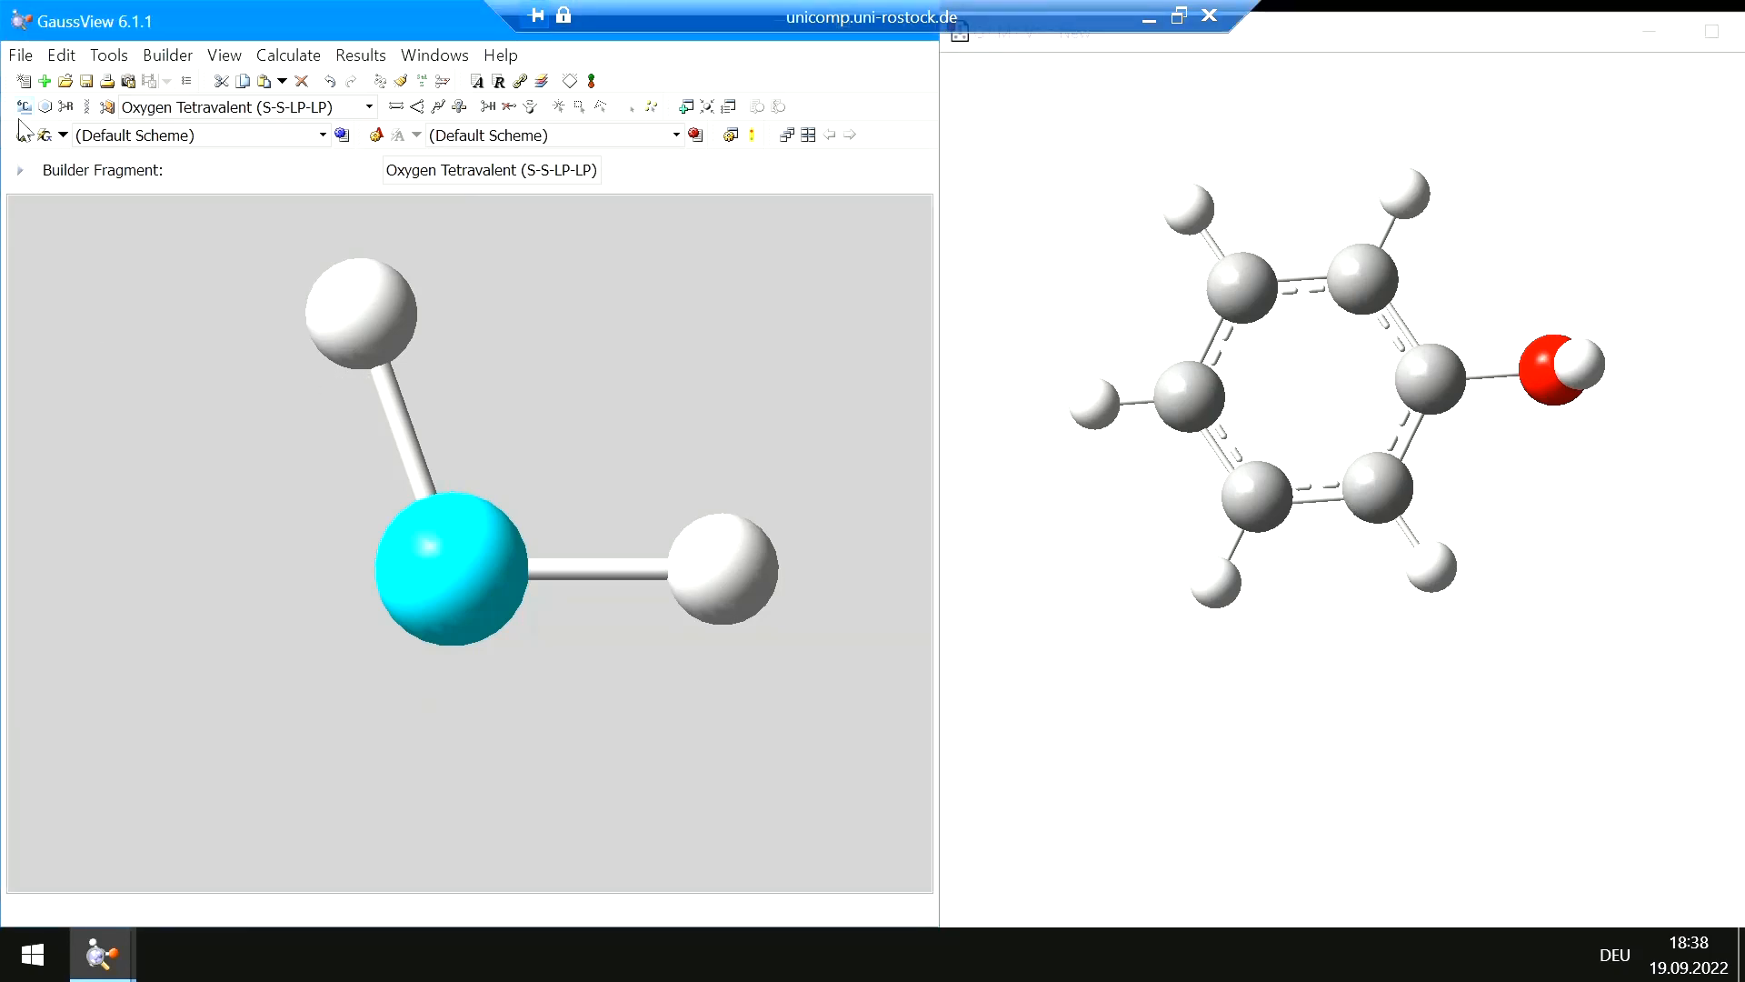
left_click(23, 106)
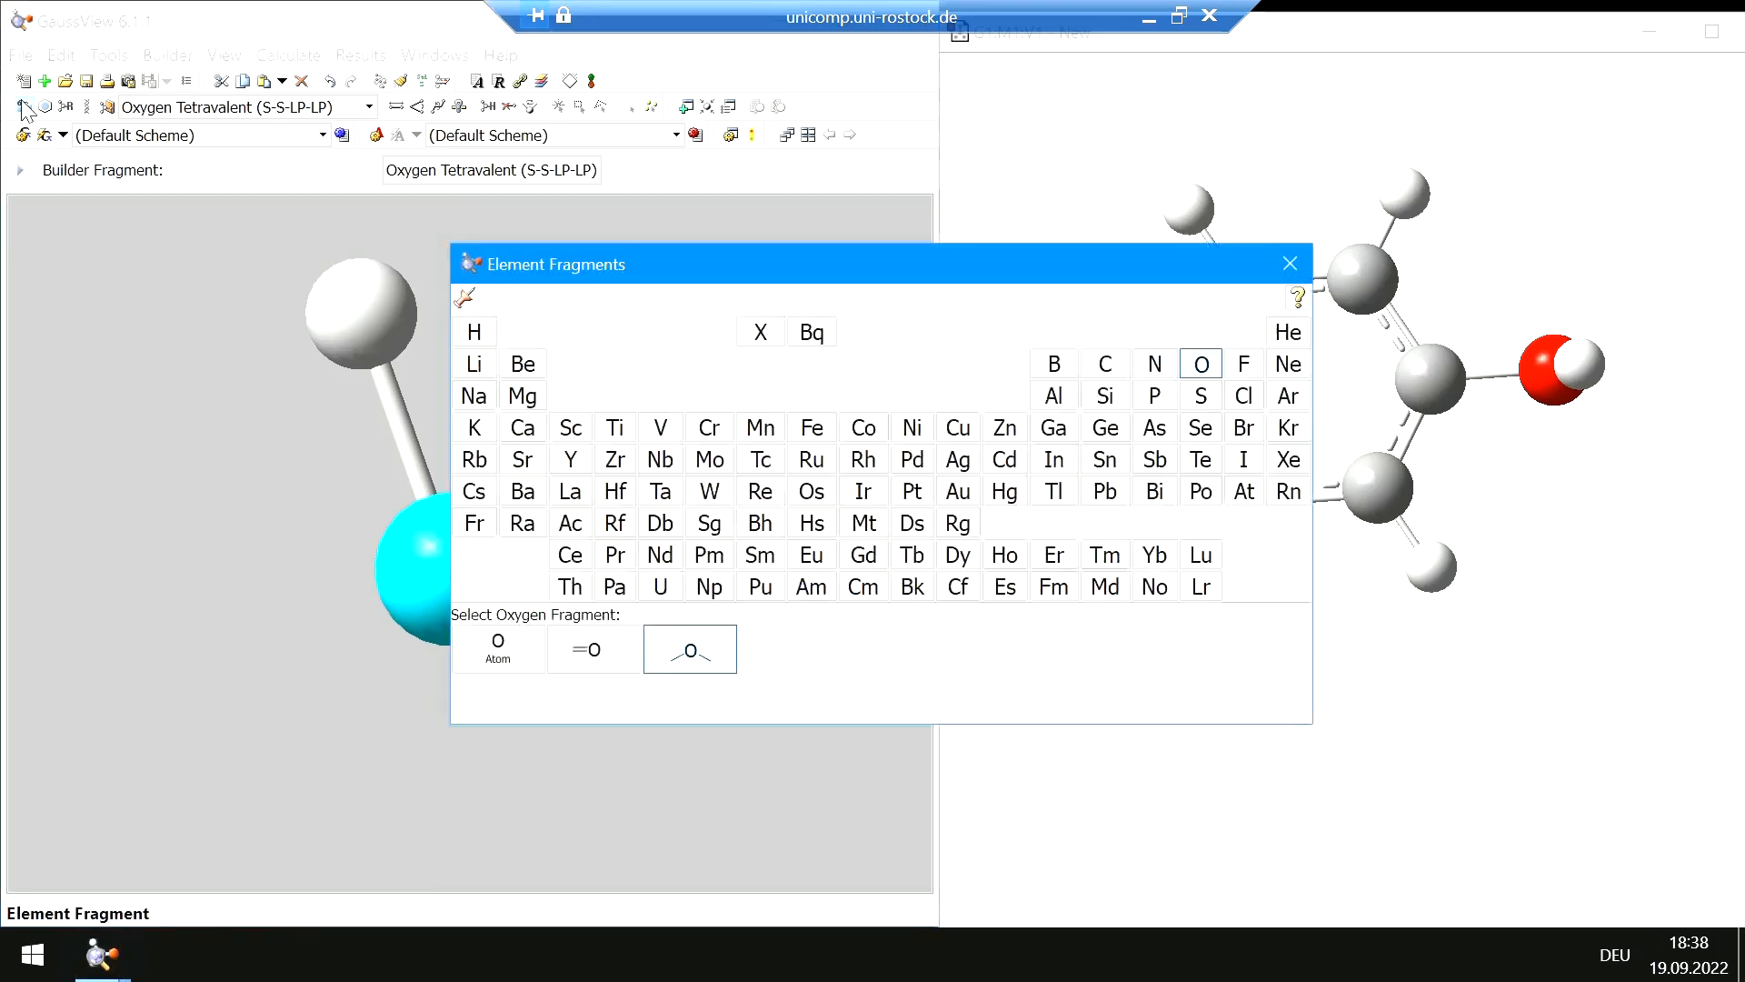
left_click(1154, 364)
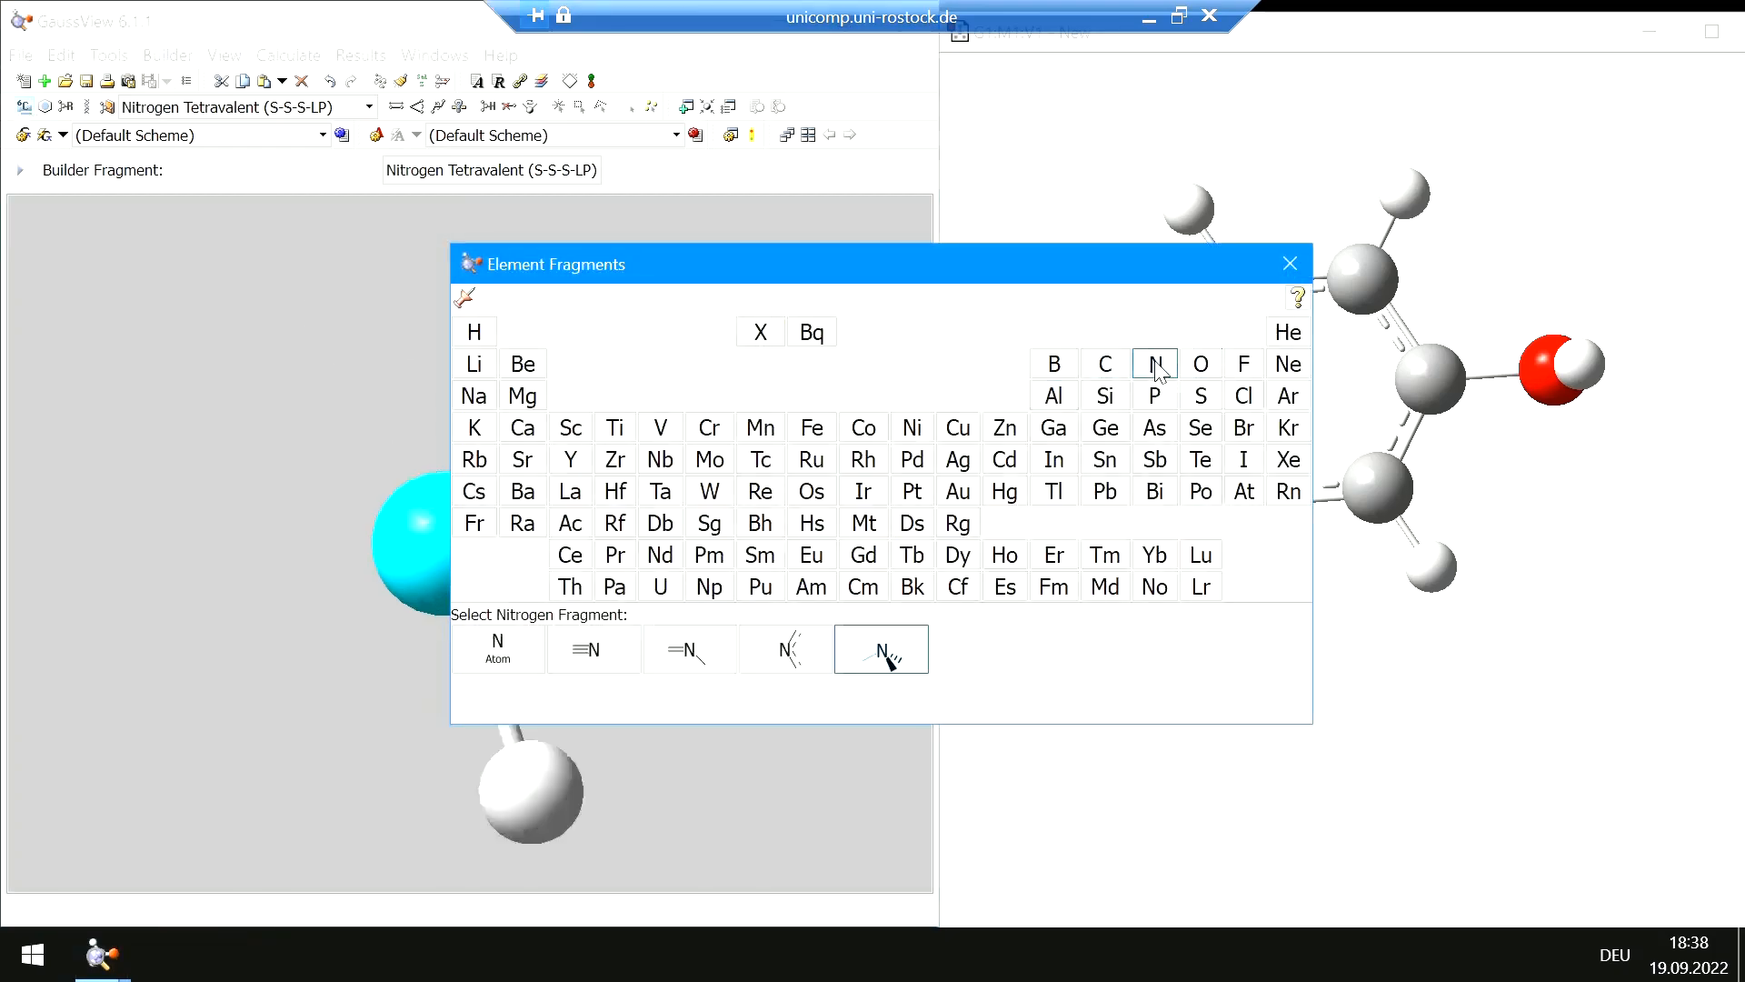
left_click(1289, 266)
left_click(1217, 577)
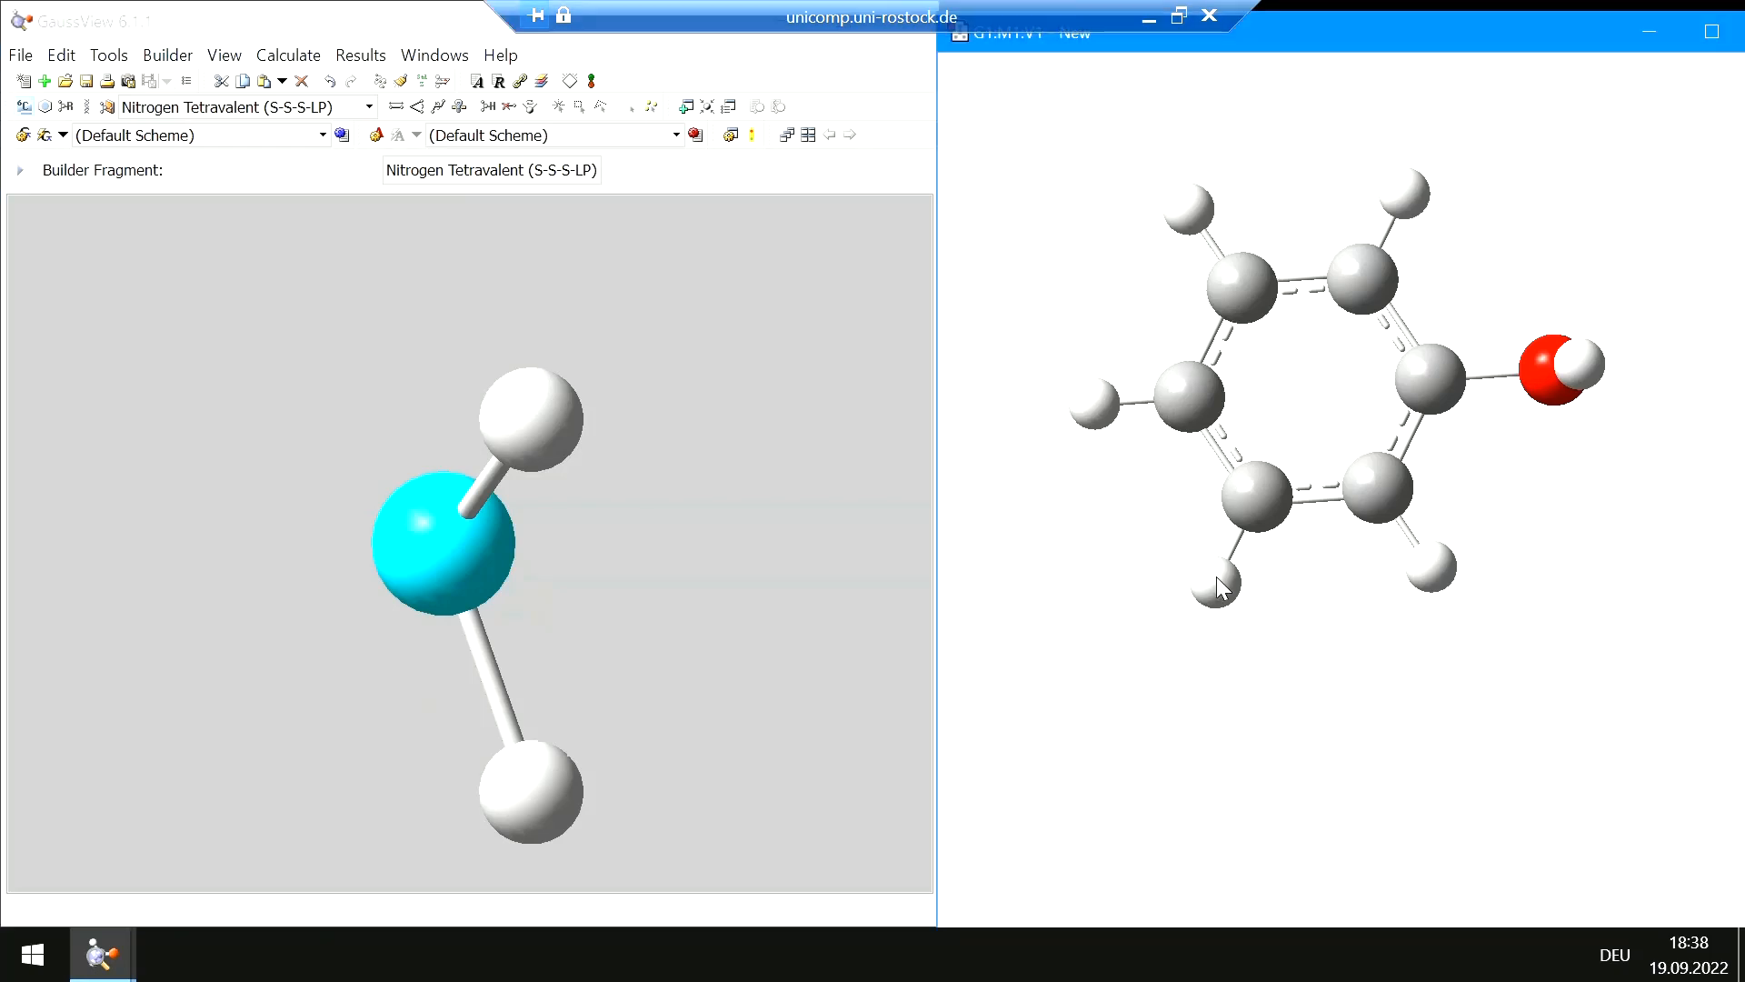
left_click(1216, 576)
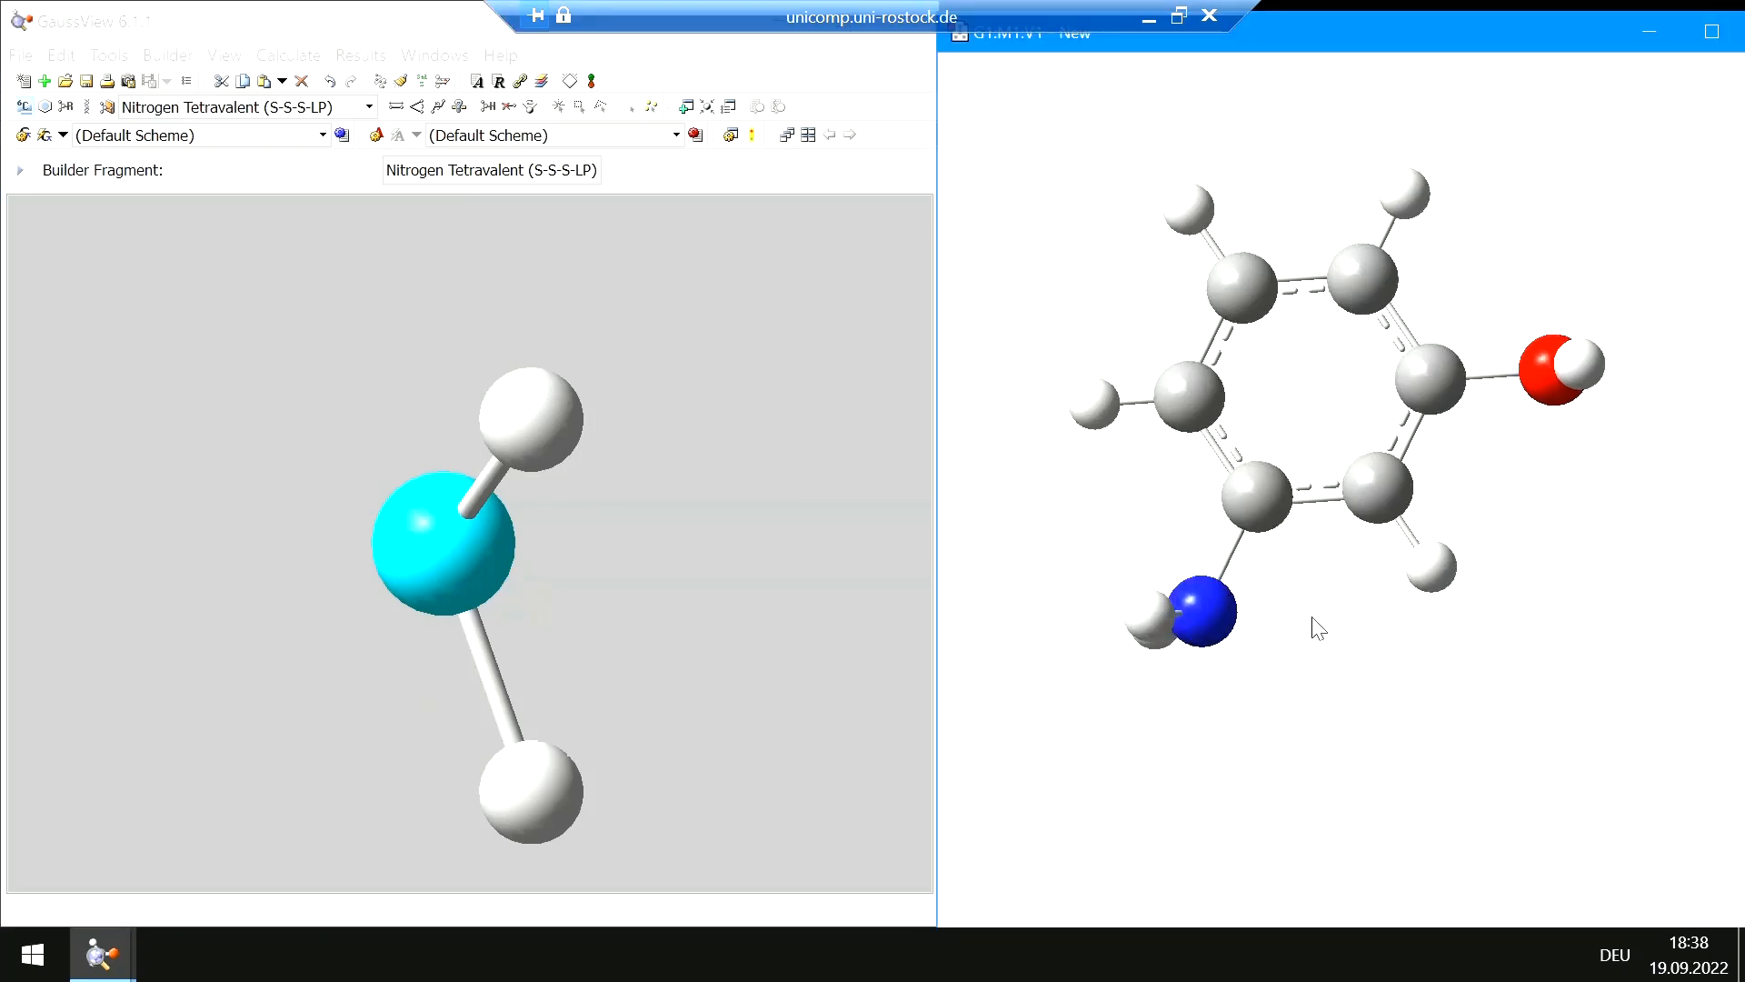
left_click_drag(1333, 619, 1361, 574)
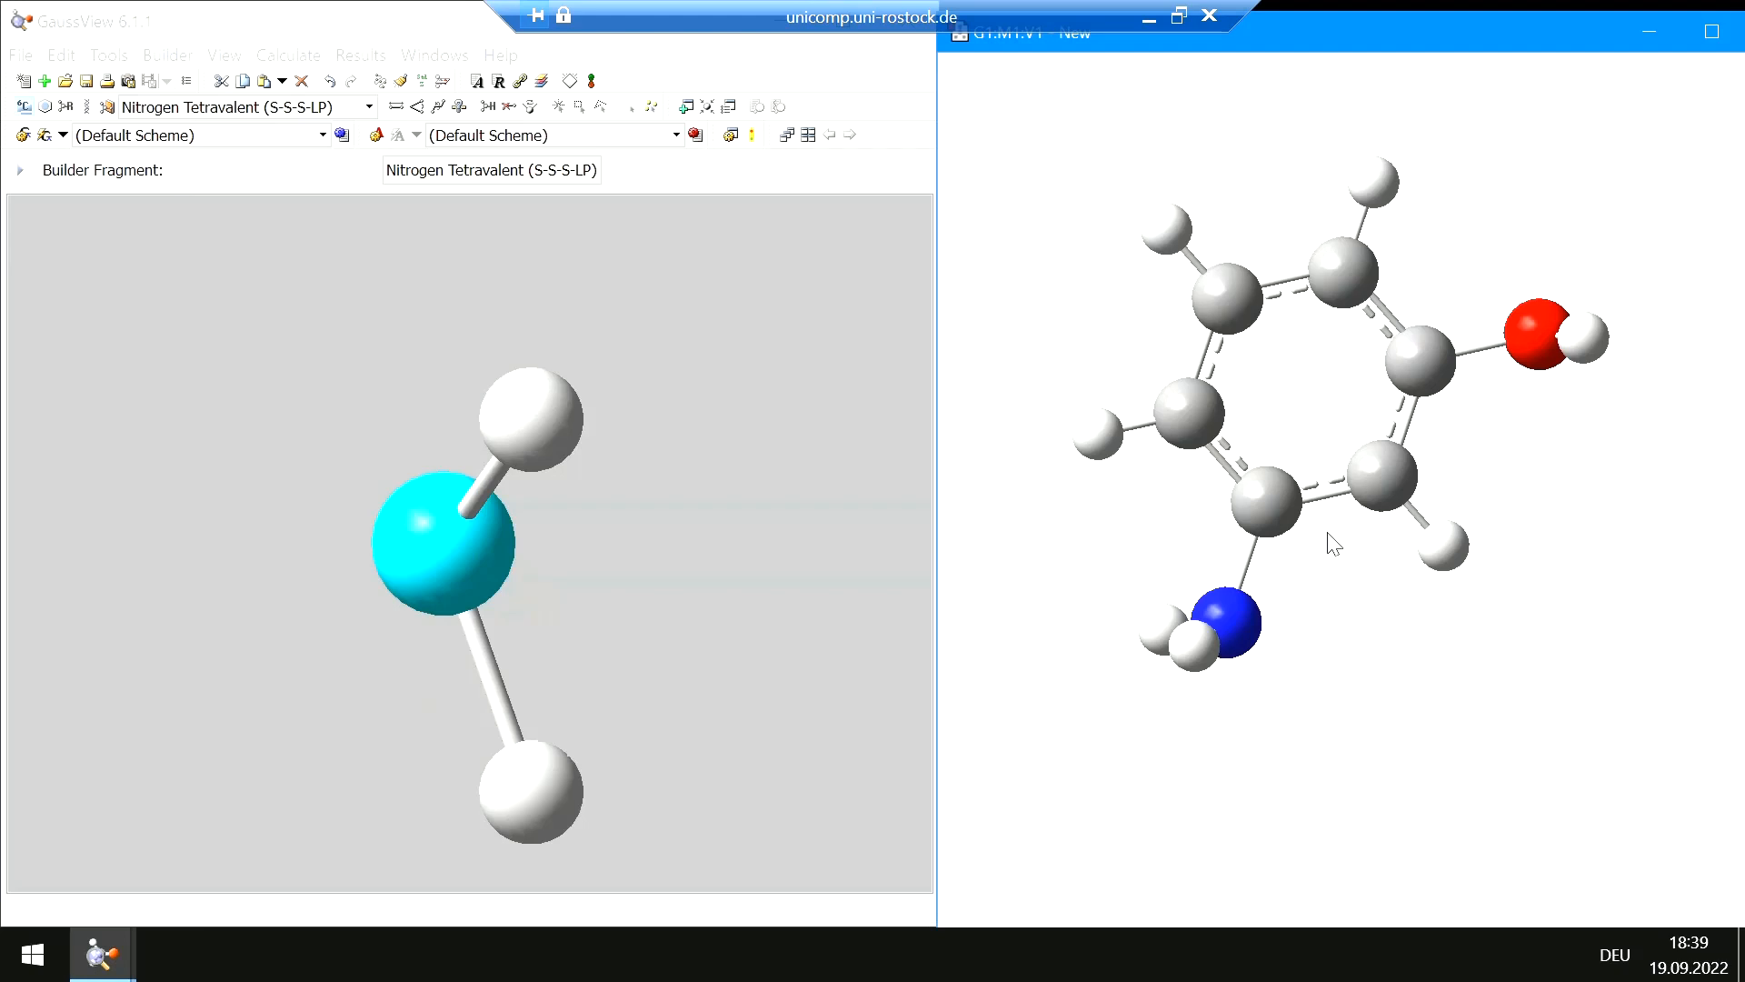
Delete the hydroxyl oxygen and place a Sulfur Tetravalent fragment at that ring position to form a thiol group
left_click(510, 109)
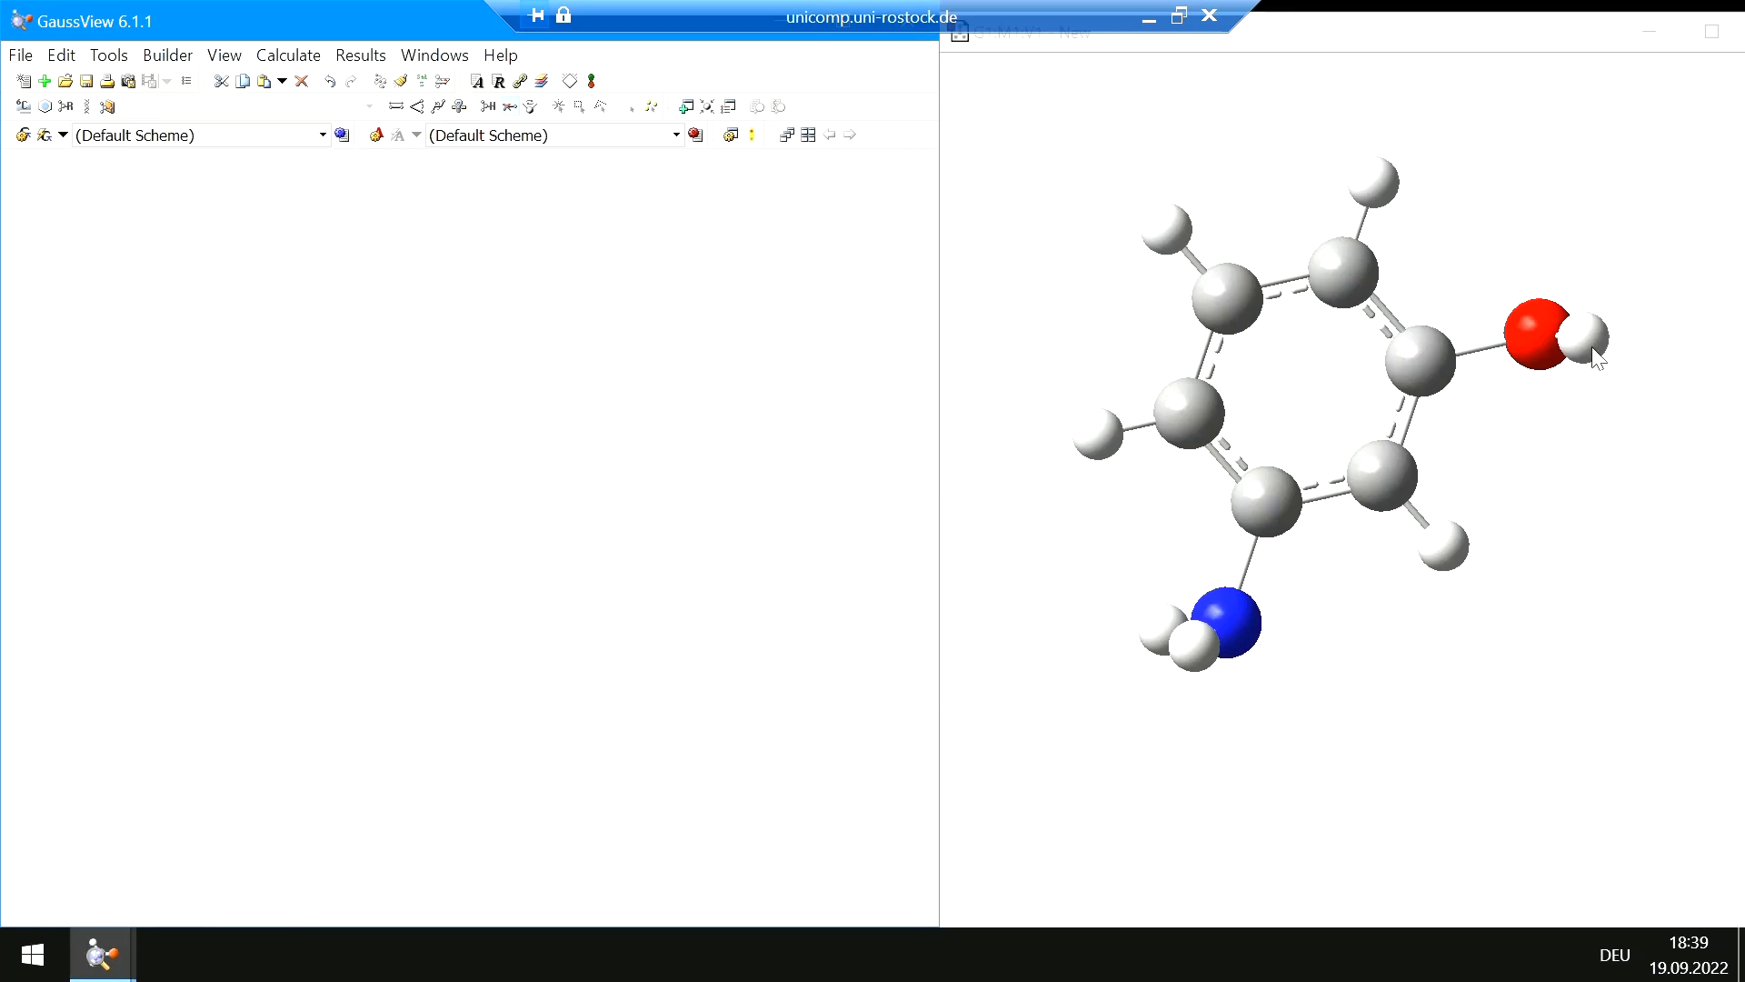
left_click(1535, 337)
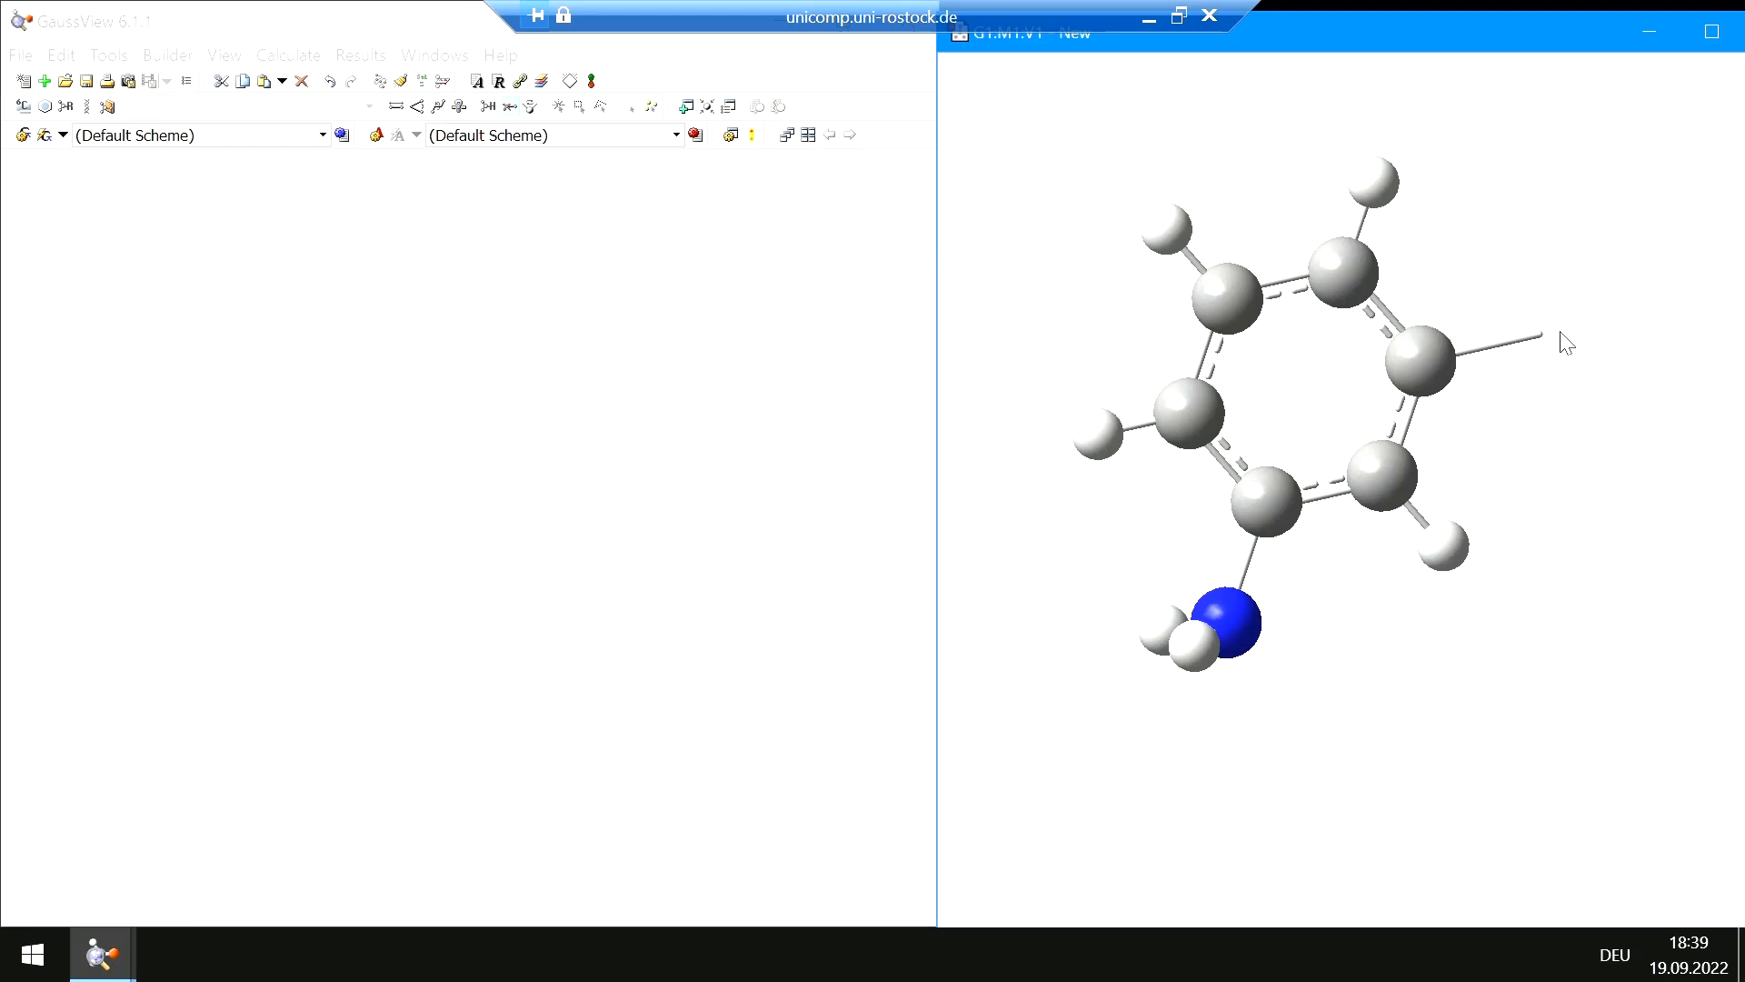
left_click(23, 108)
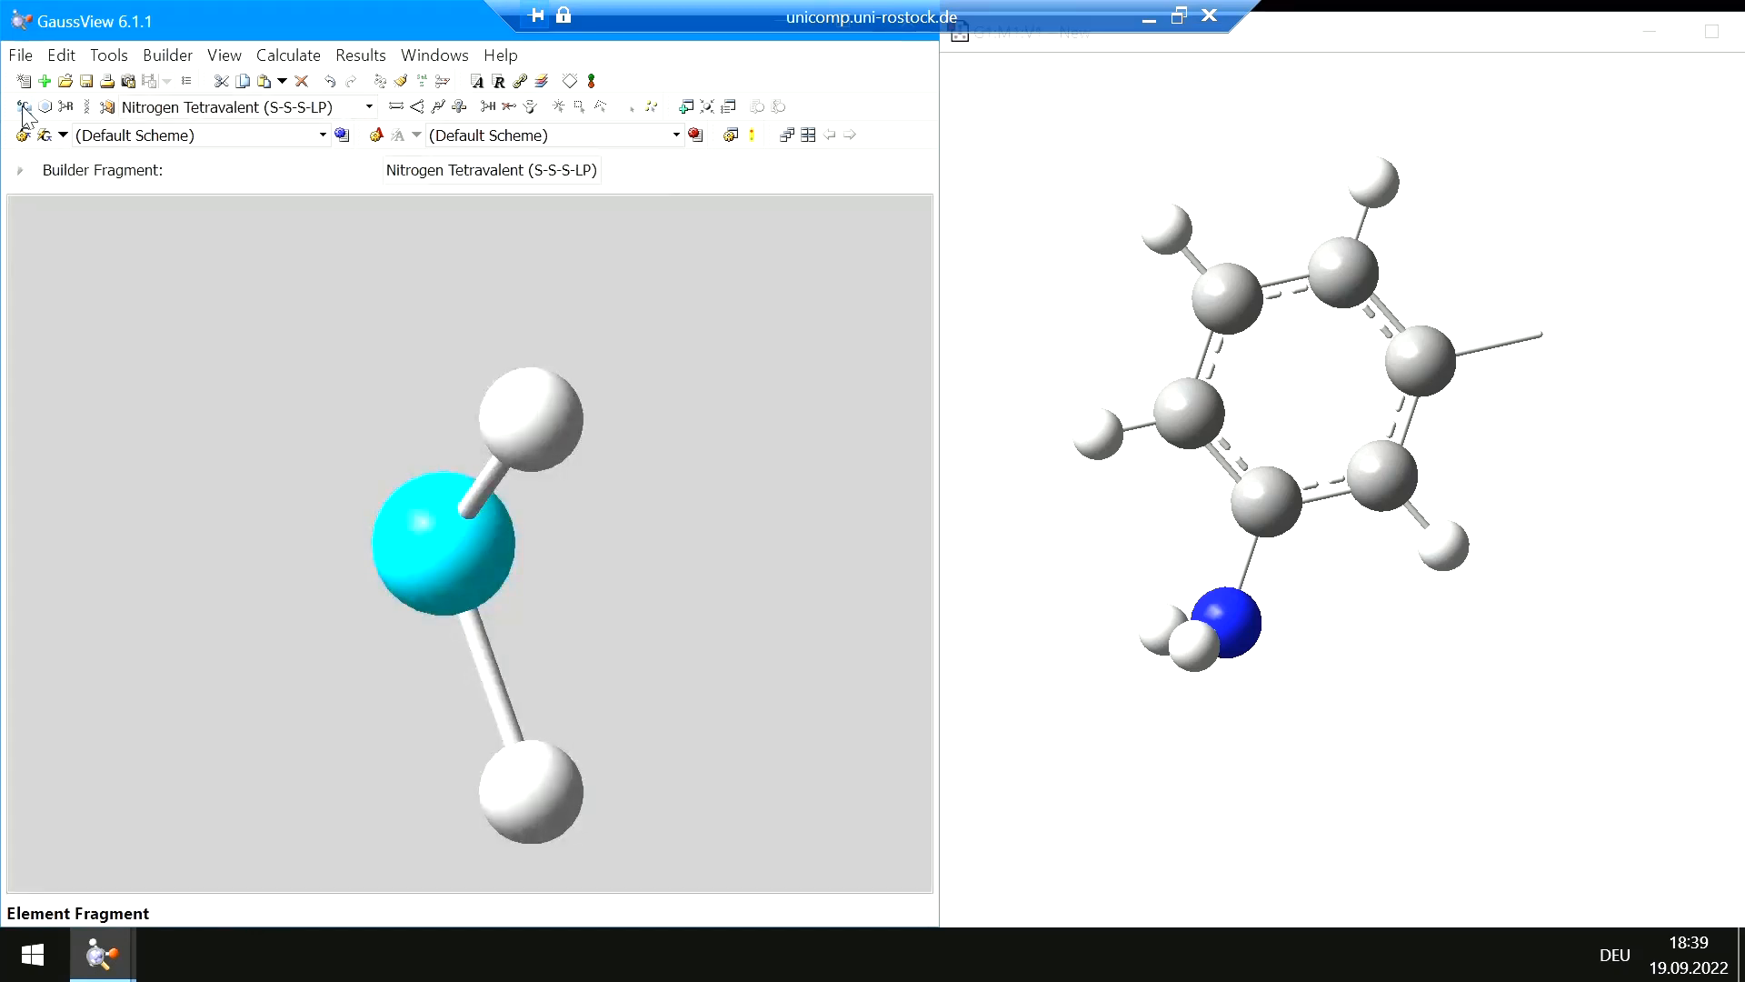
left_click(22, 108)
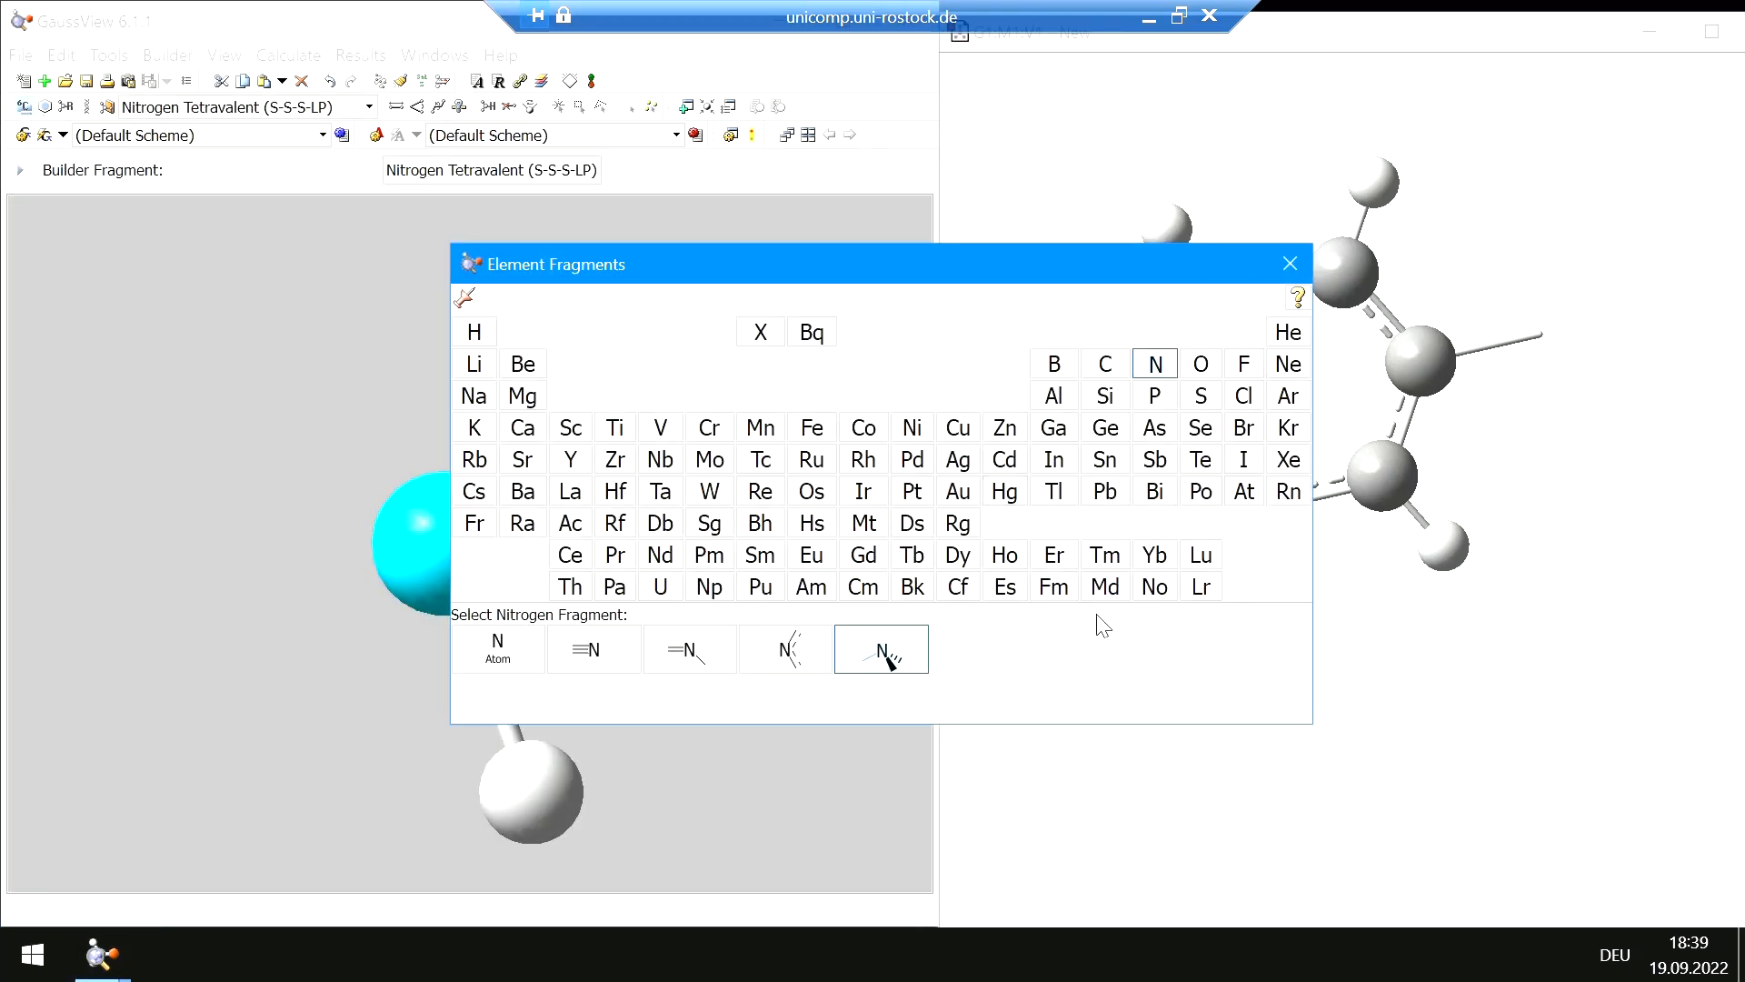
left_click(1201, 400)
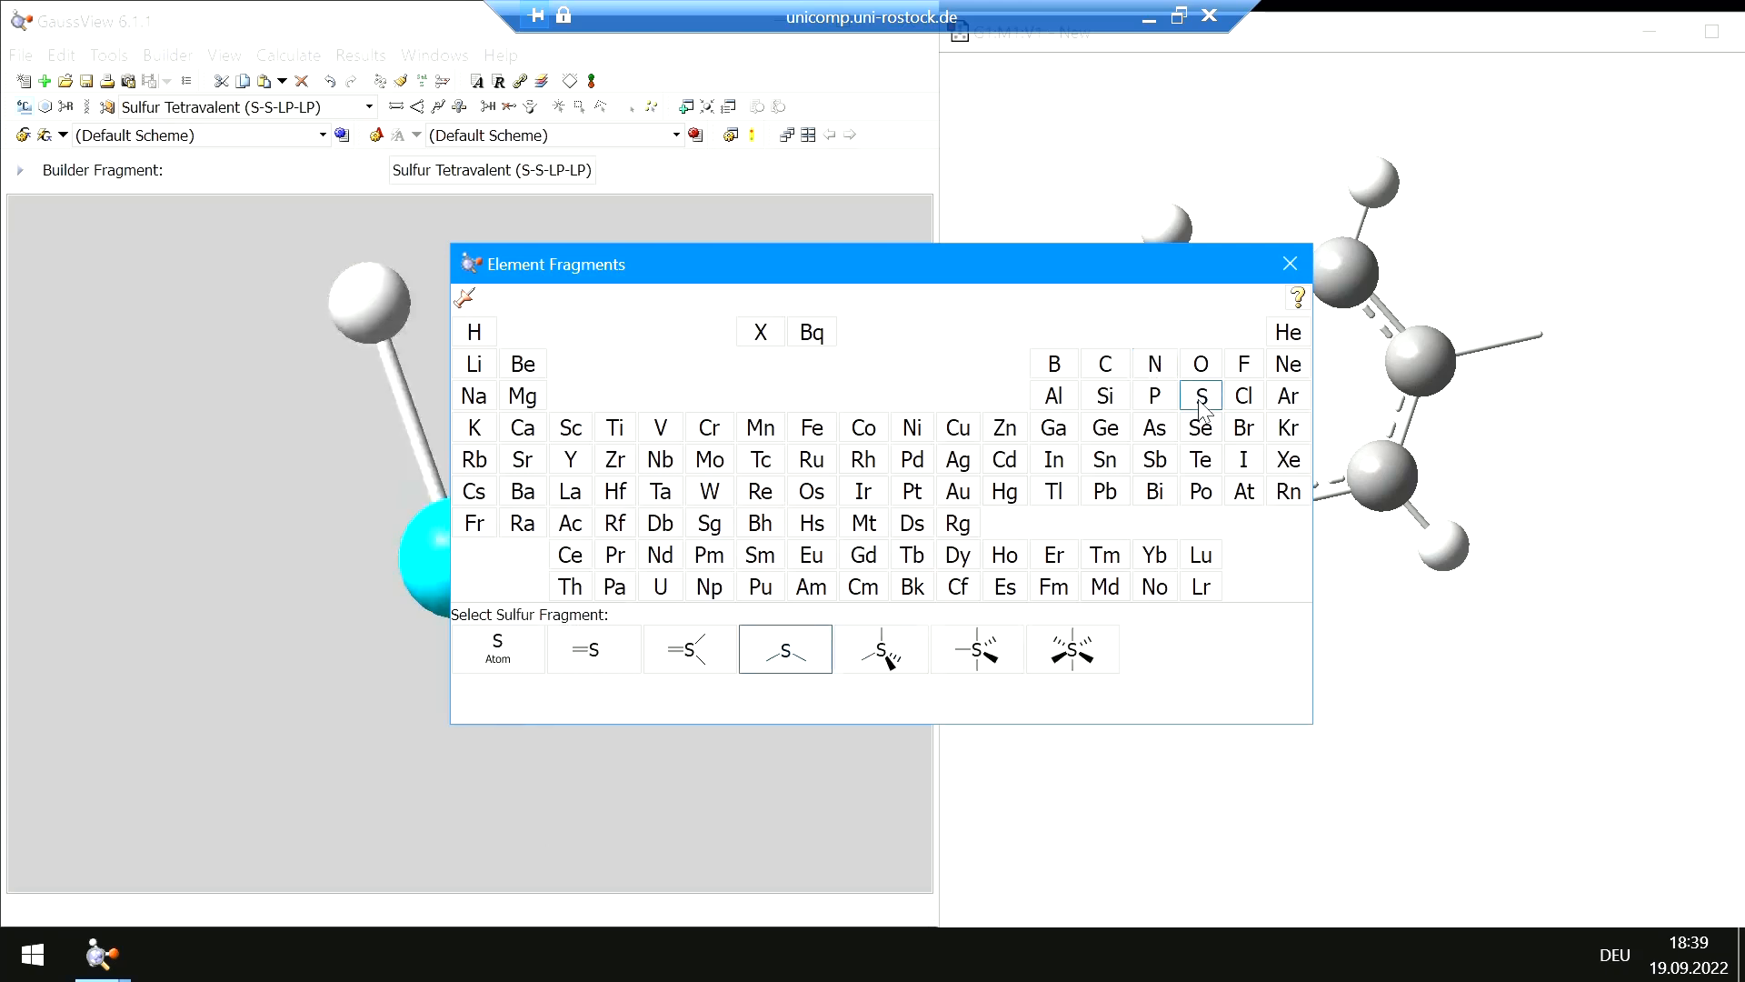
left_click(1290, 264)
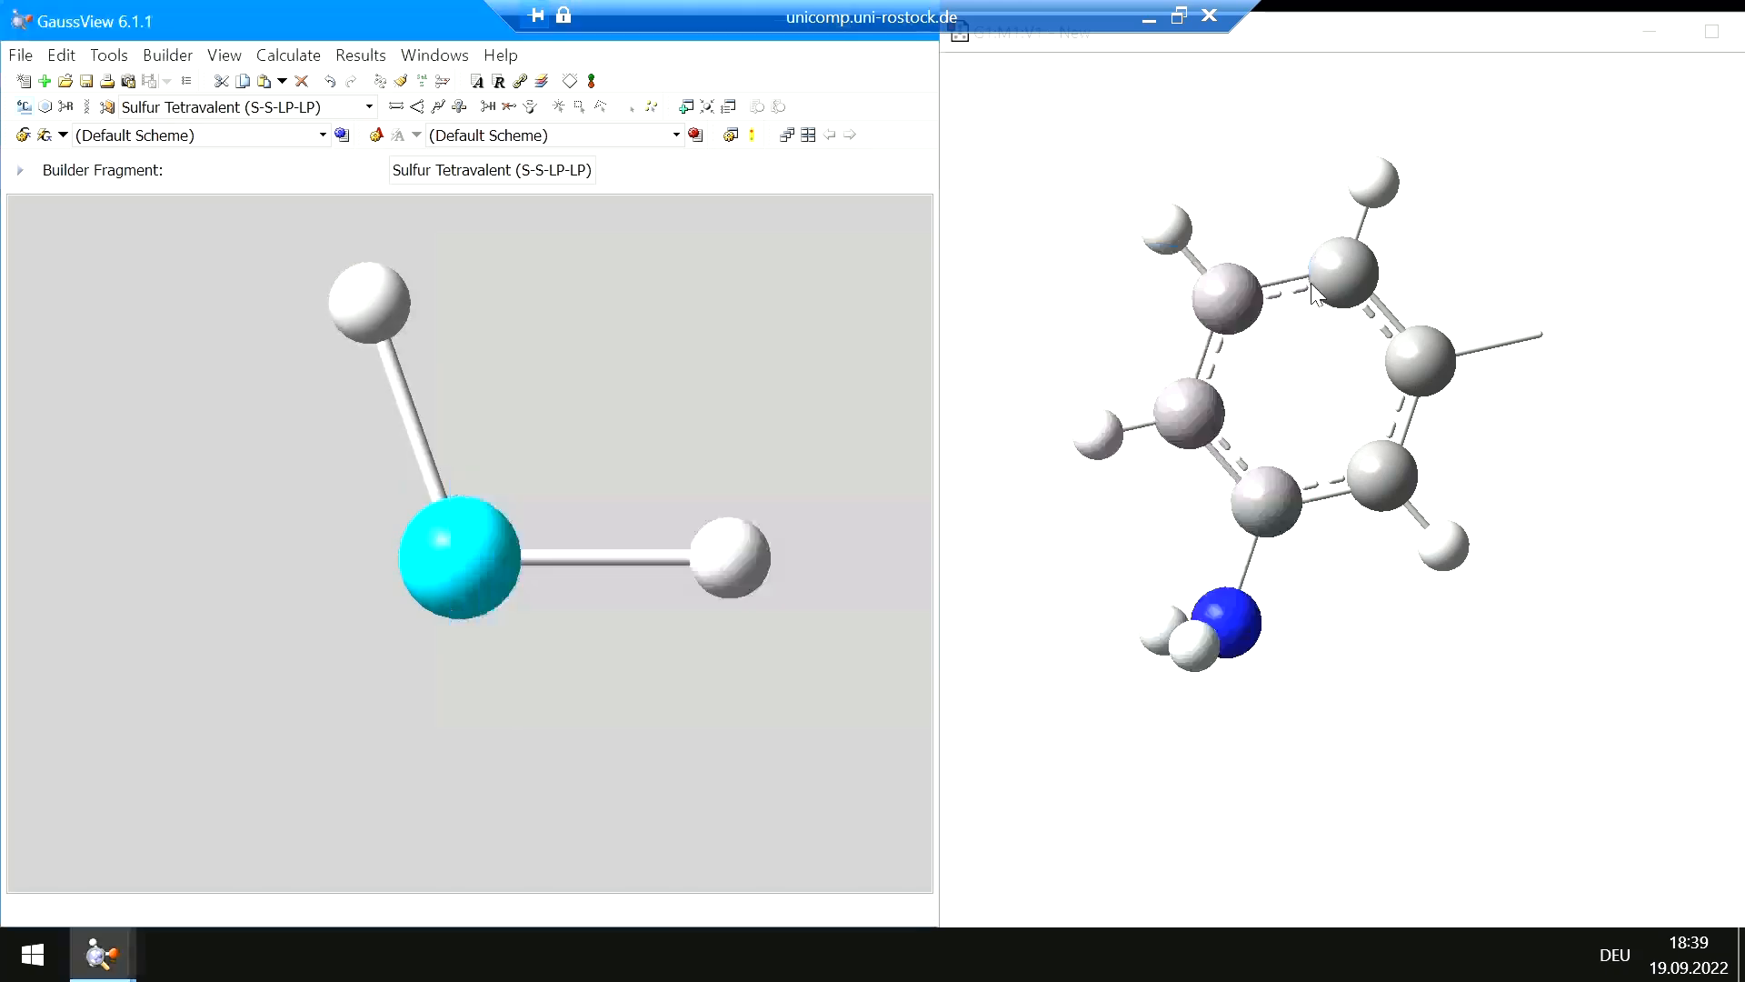
left_click(1543, 334)
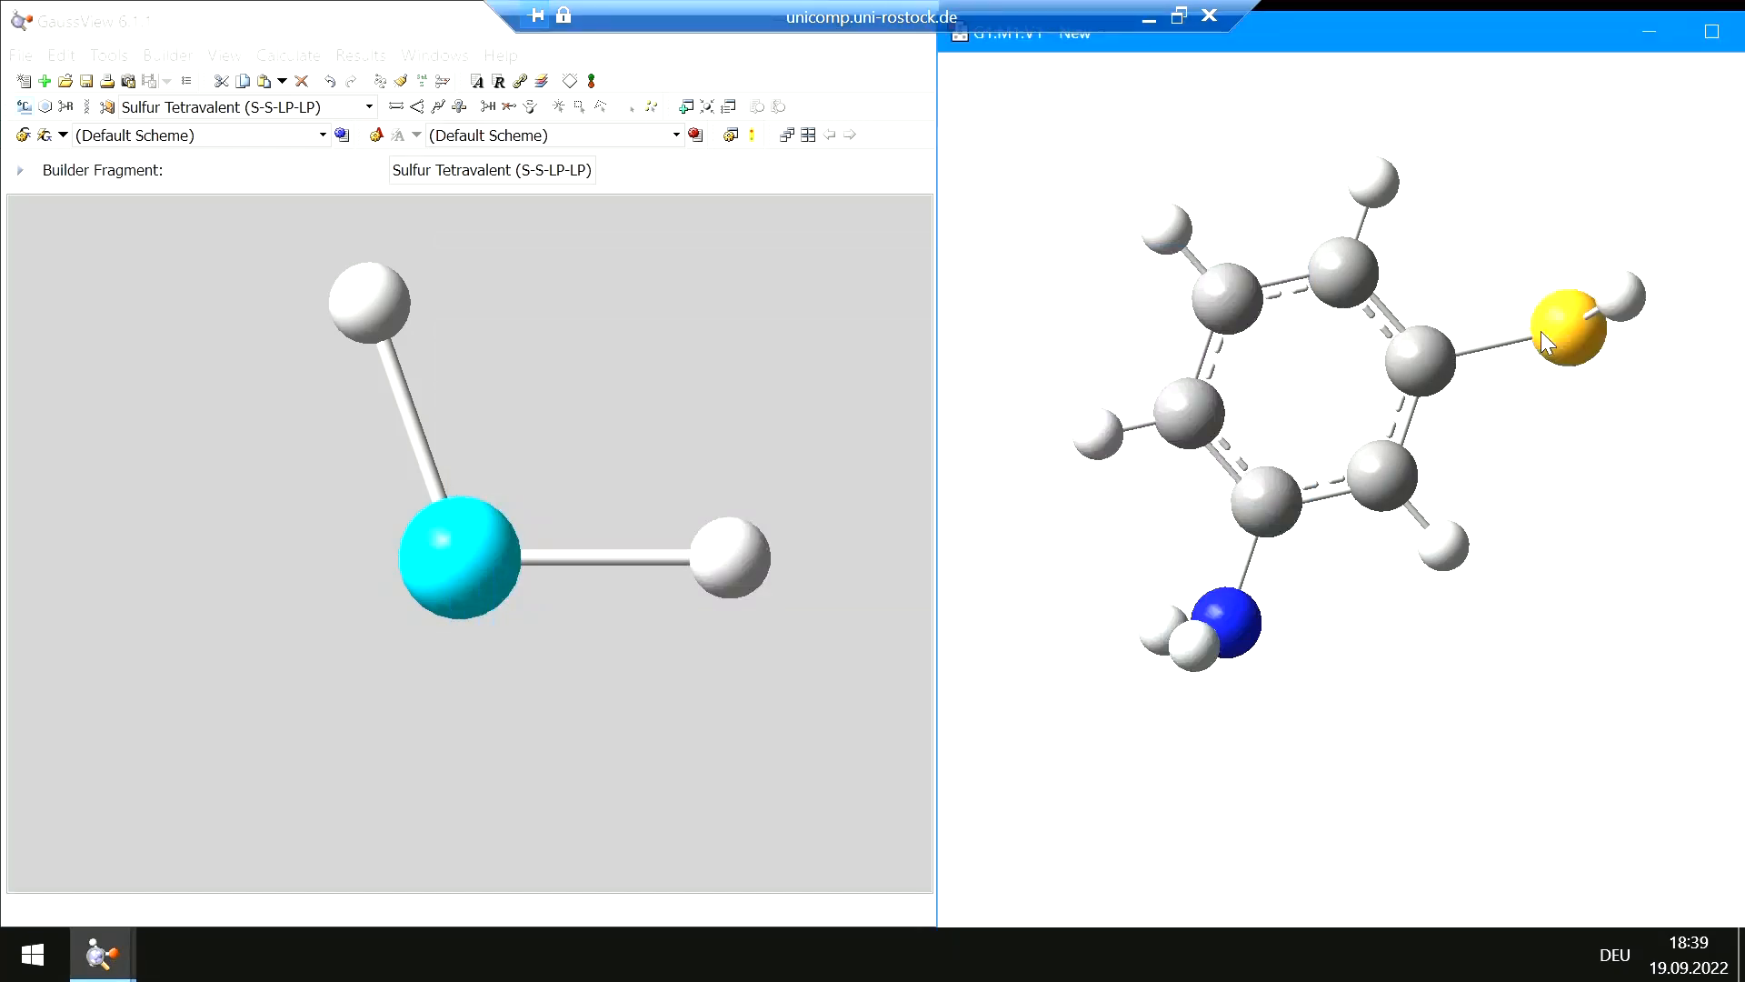
Set the ring carbon–sulfur–hydrogen angle to 107.28 with atom 1 fixed, and confirm
left_click_drag(1482, 292, 1482, 346)
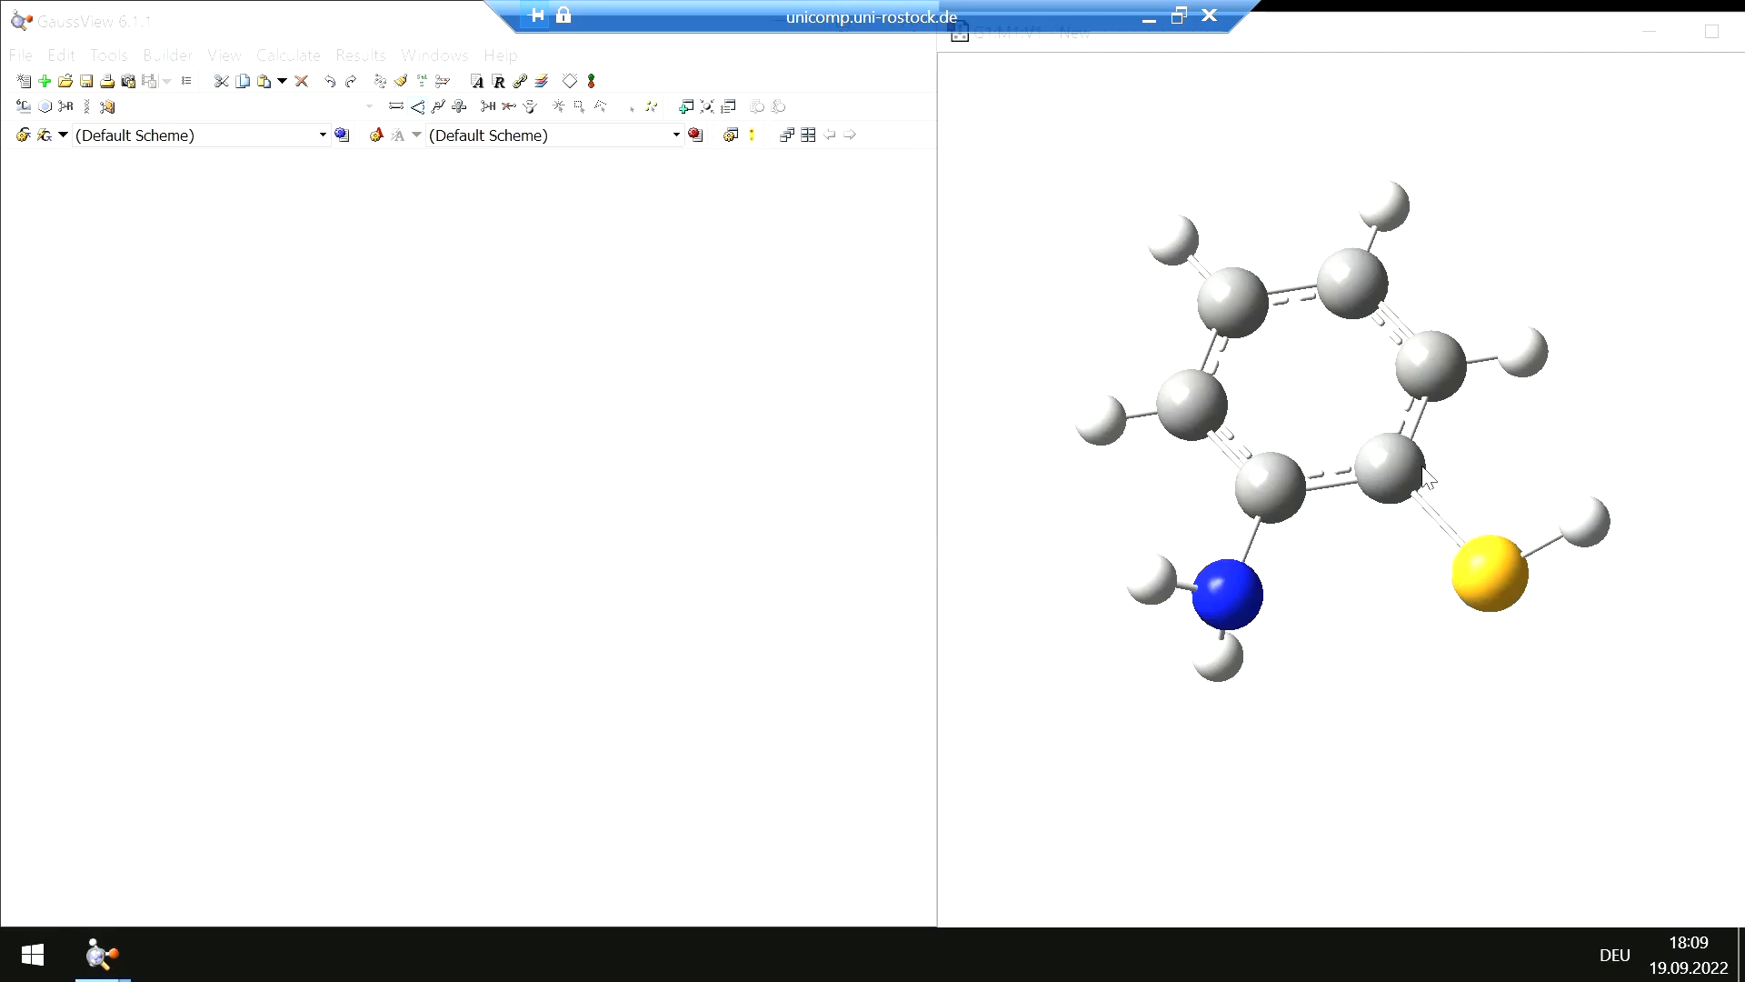
left_click(418, 107)
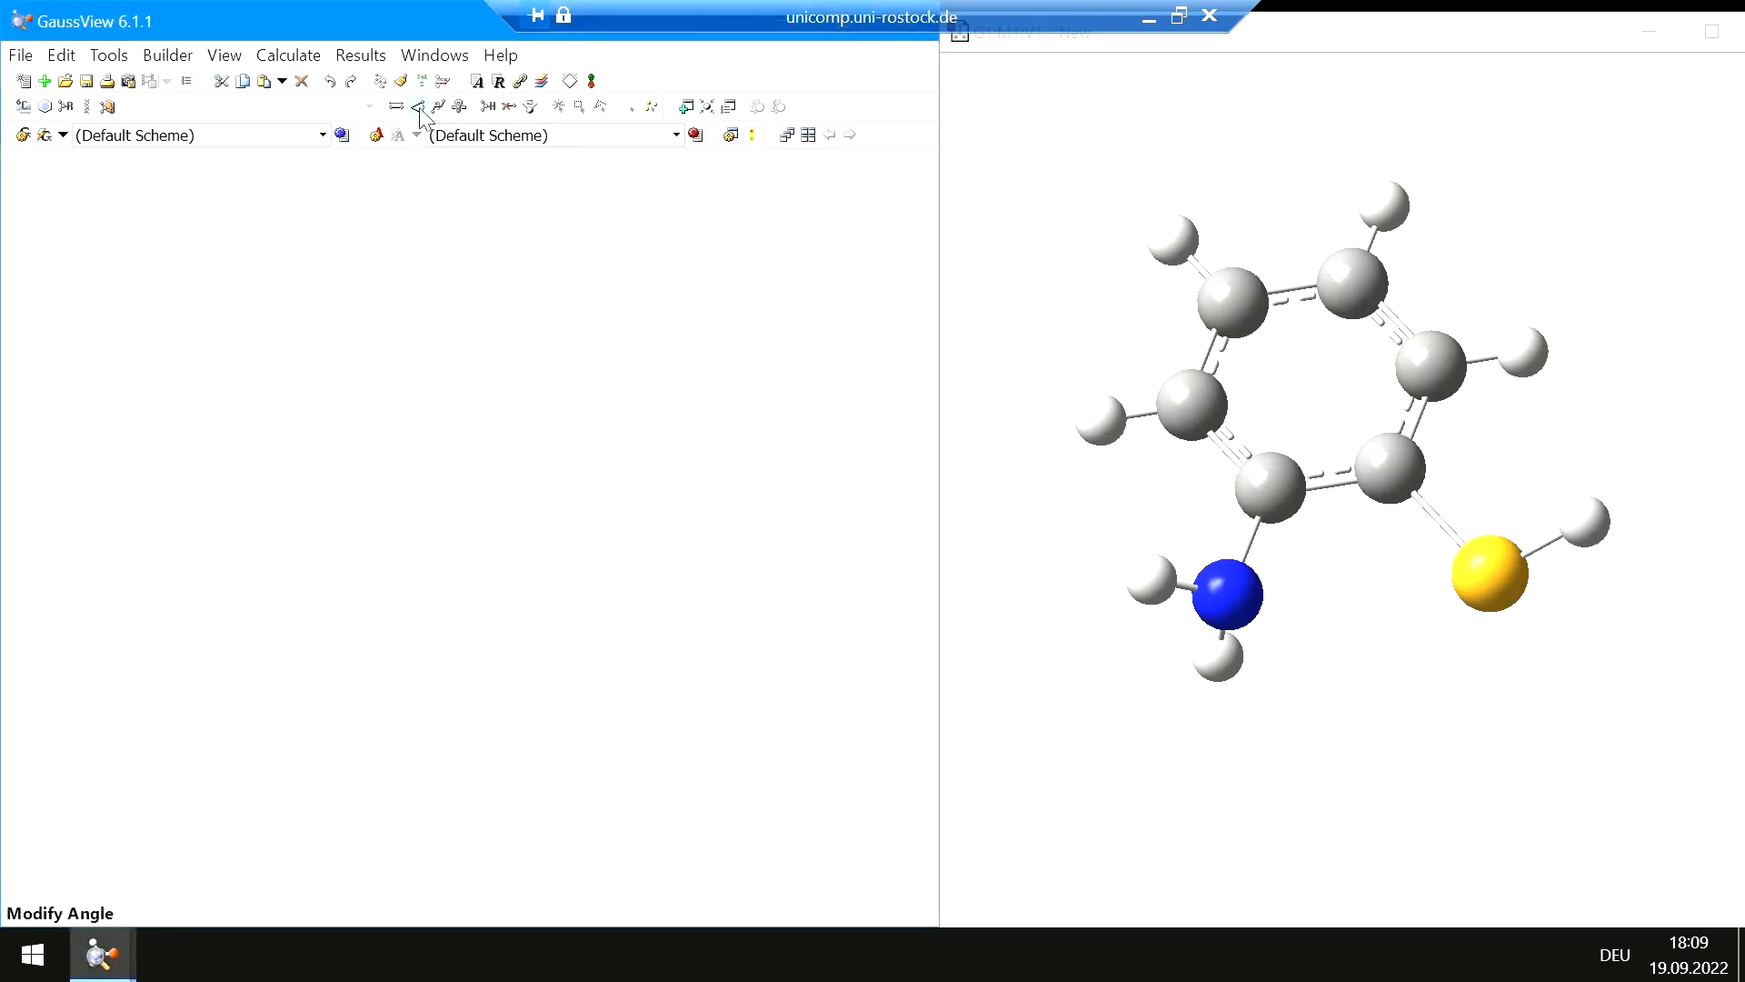
left_click(1389, 471)
left_click(1492, 577)
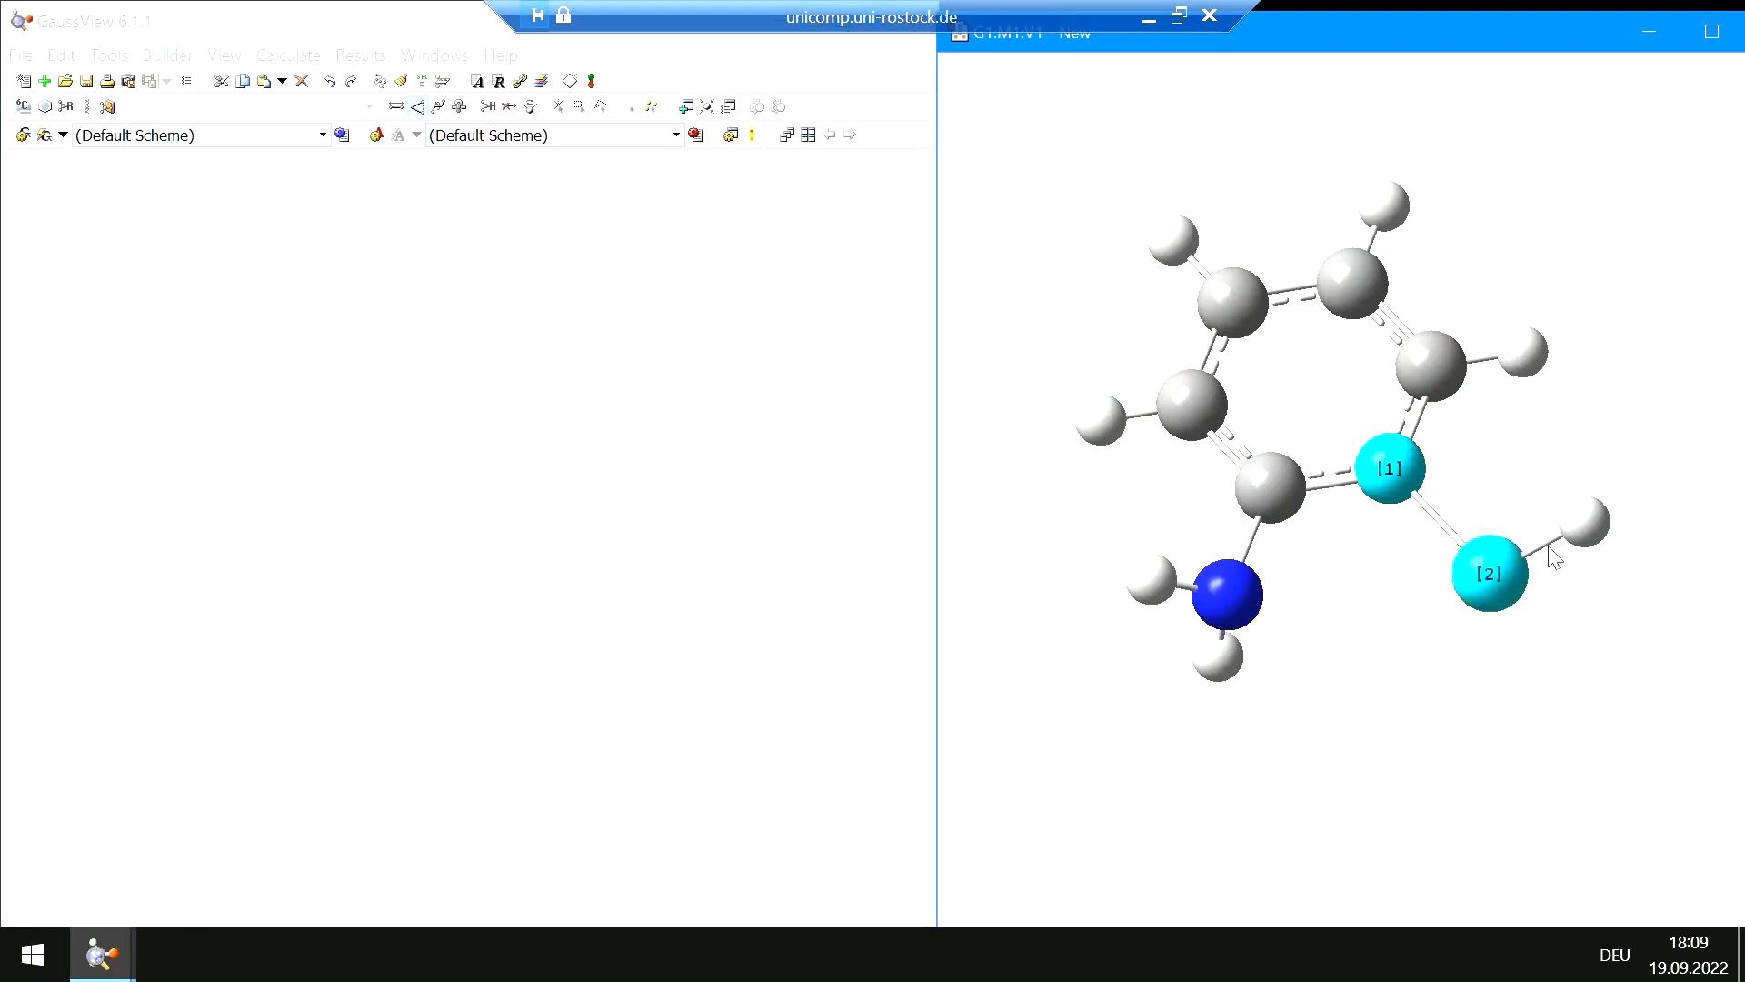
left_click(1591, 525)
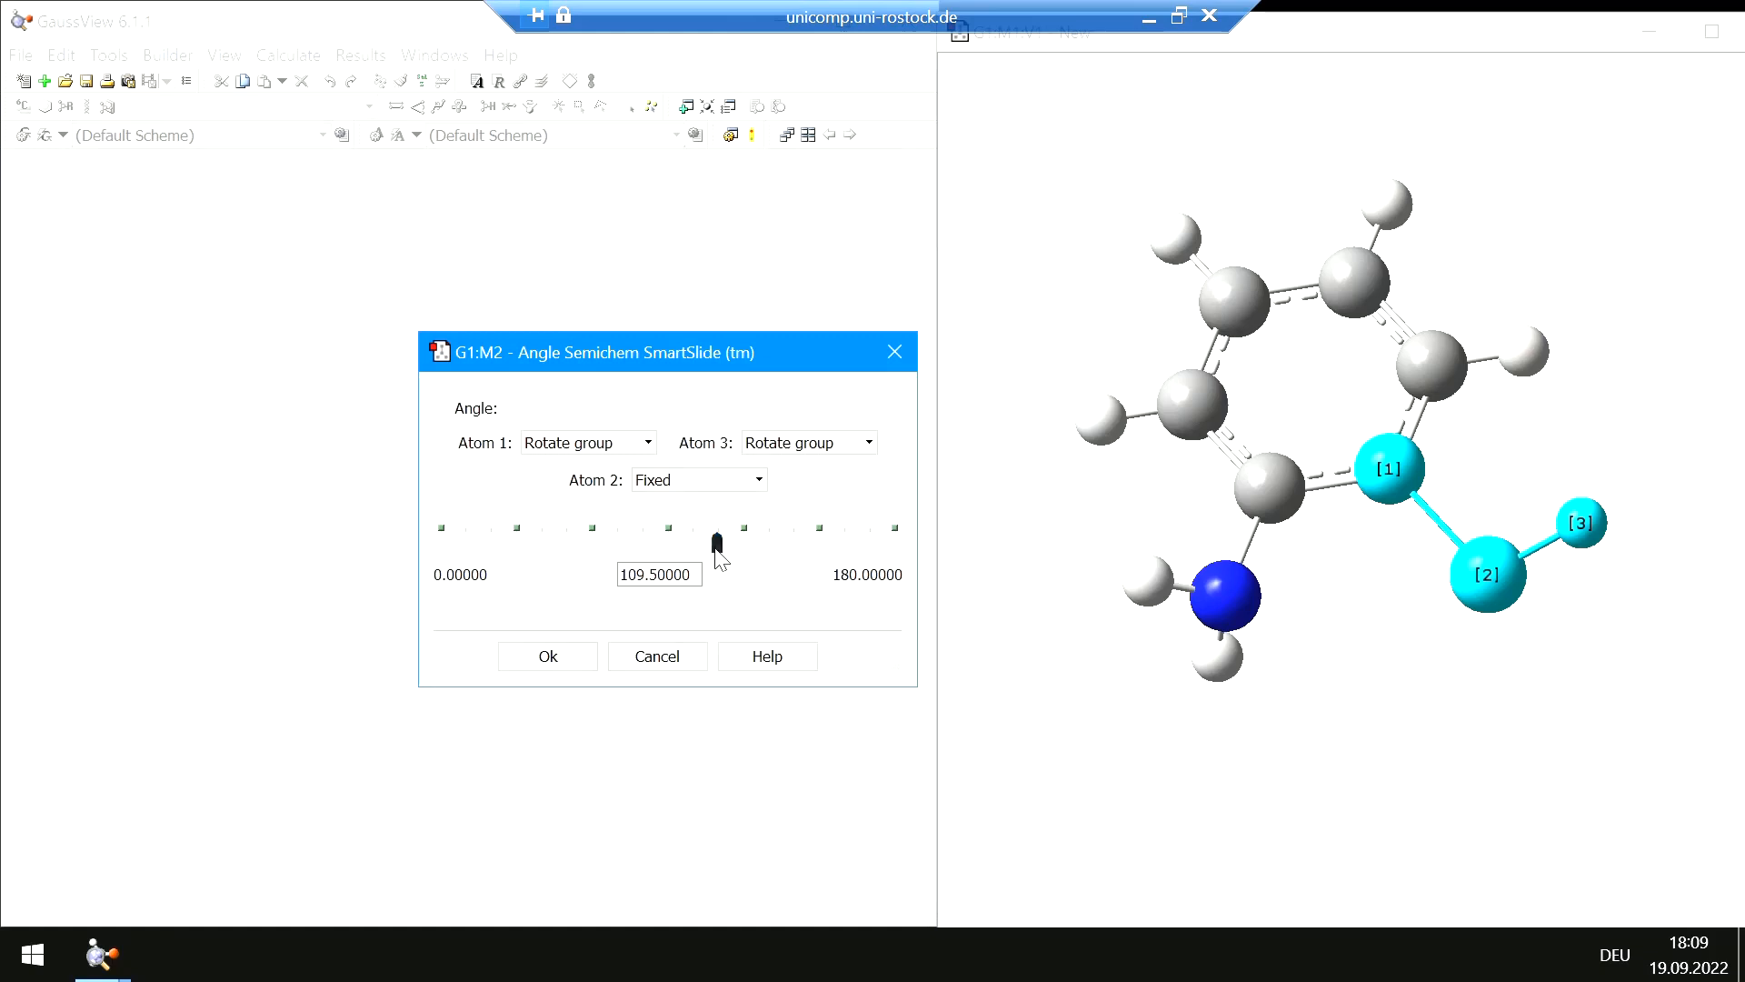
mouse_move(718, 543)
left_mouse_down()
mouse_move(691, 557)
mouse_move(733, 558)
mouse_move(685, 566)
mouse_move(715, 566)
mouse_move(709, 543)
mouse_move(673, 549)
mouse_move(715, 550)
left_mouse_up()
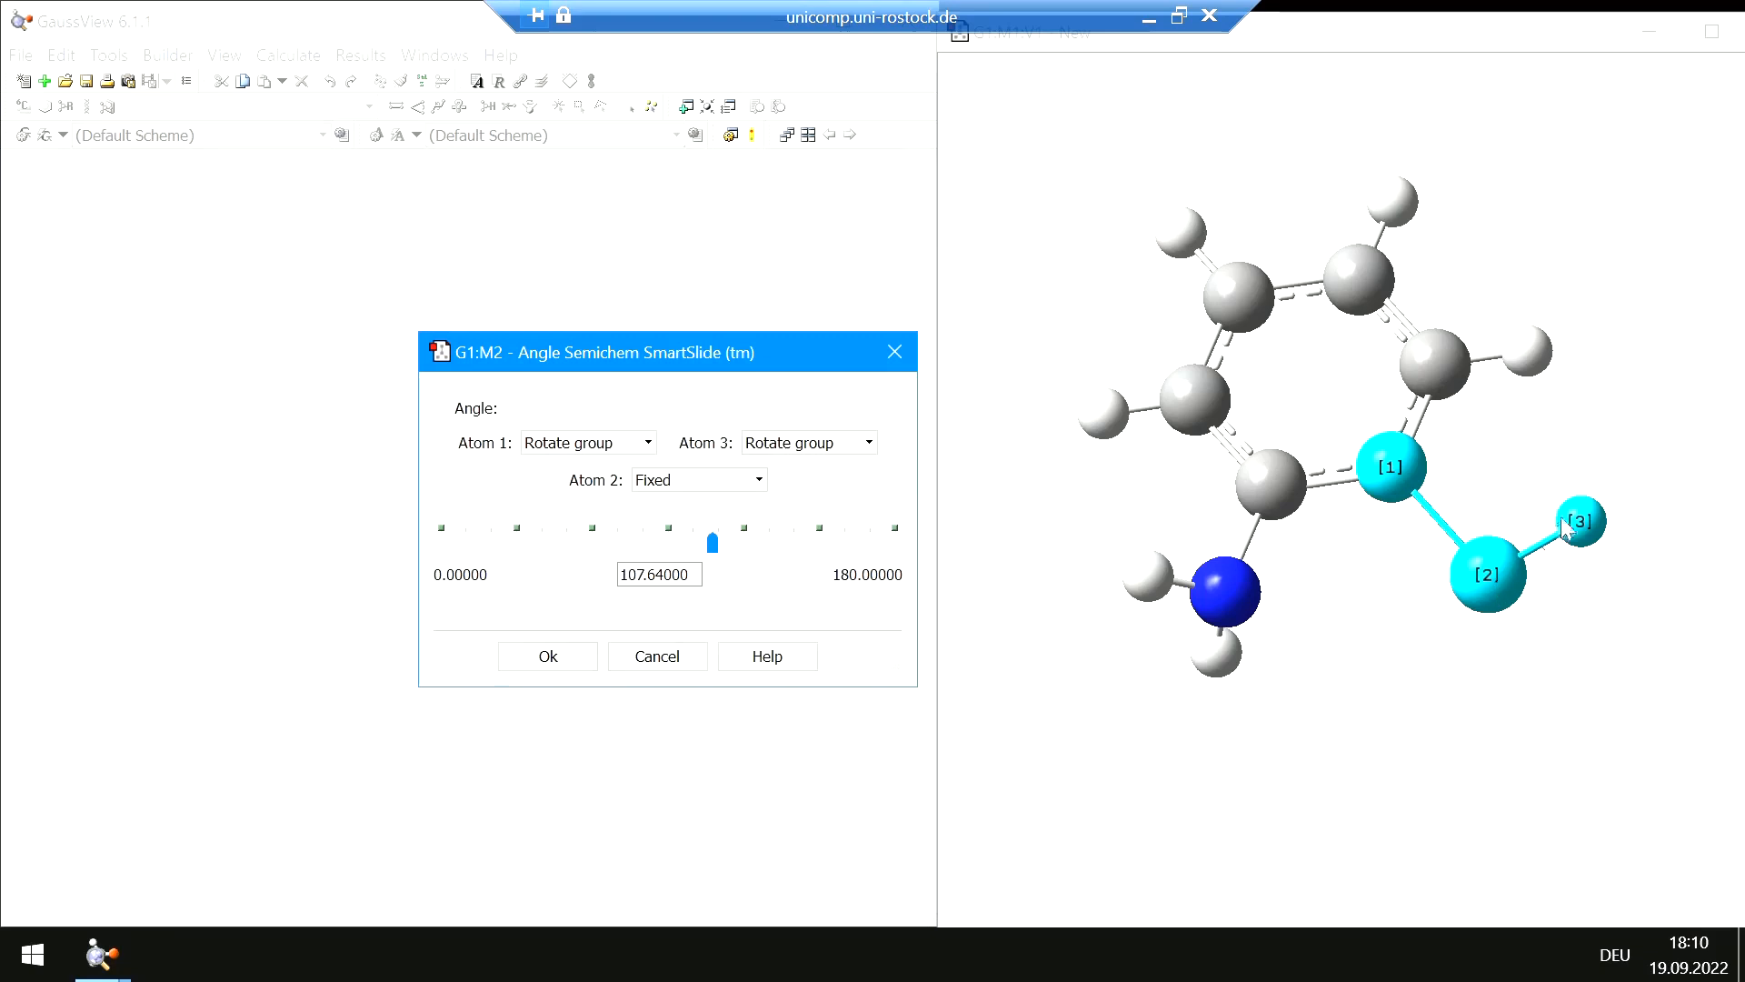
left_click(575, 445)
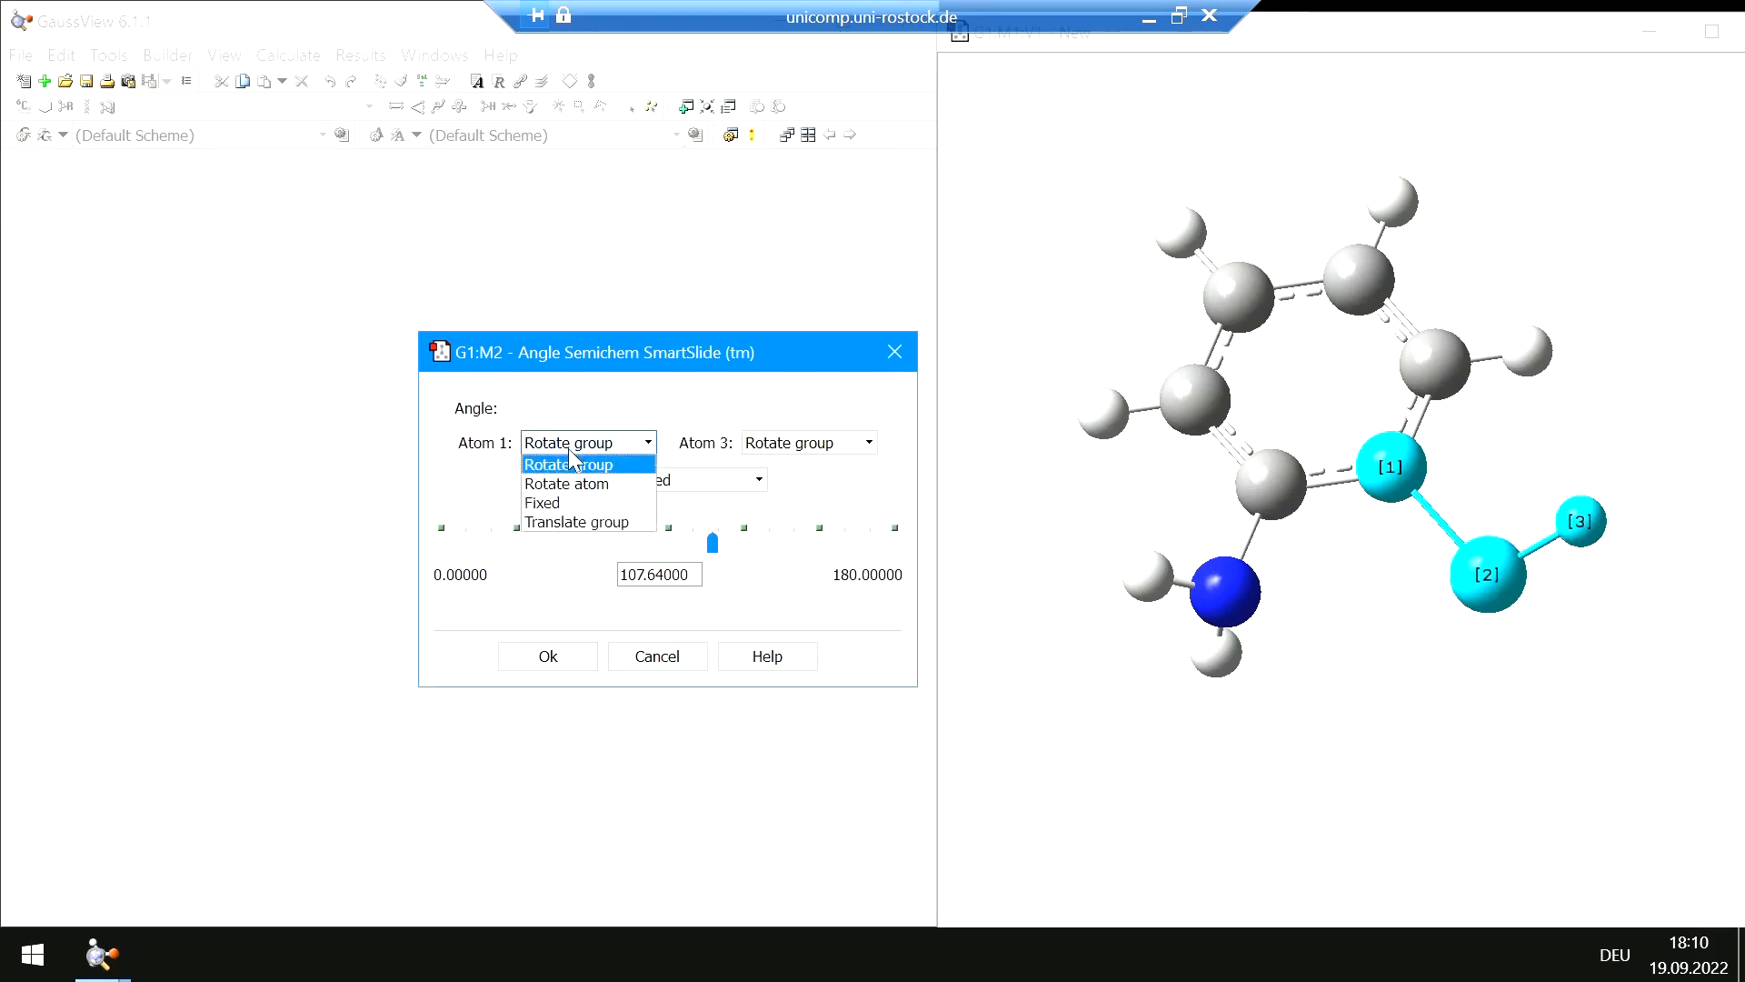
left_click(537, 503)
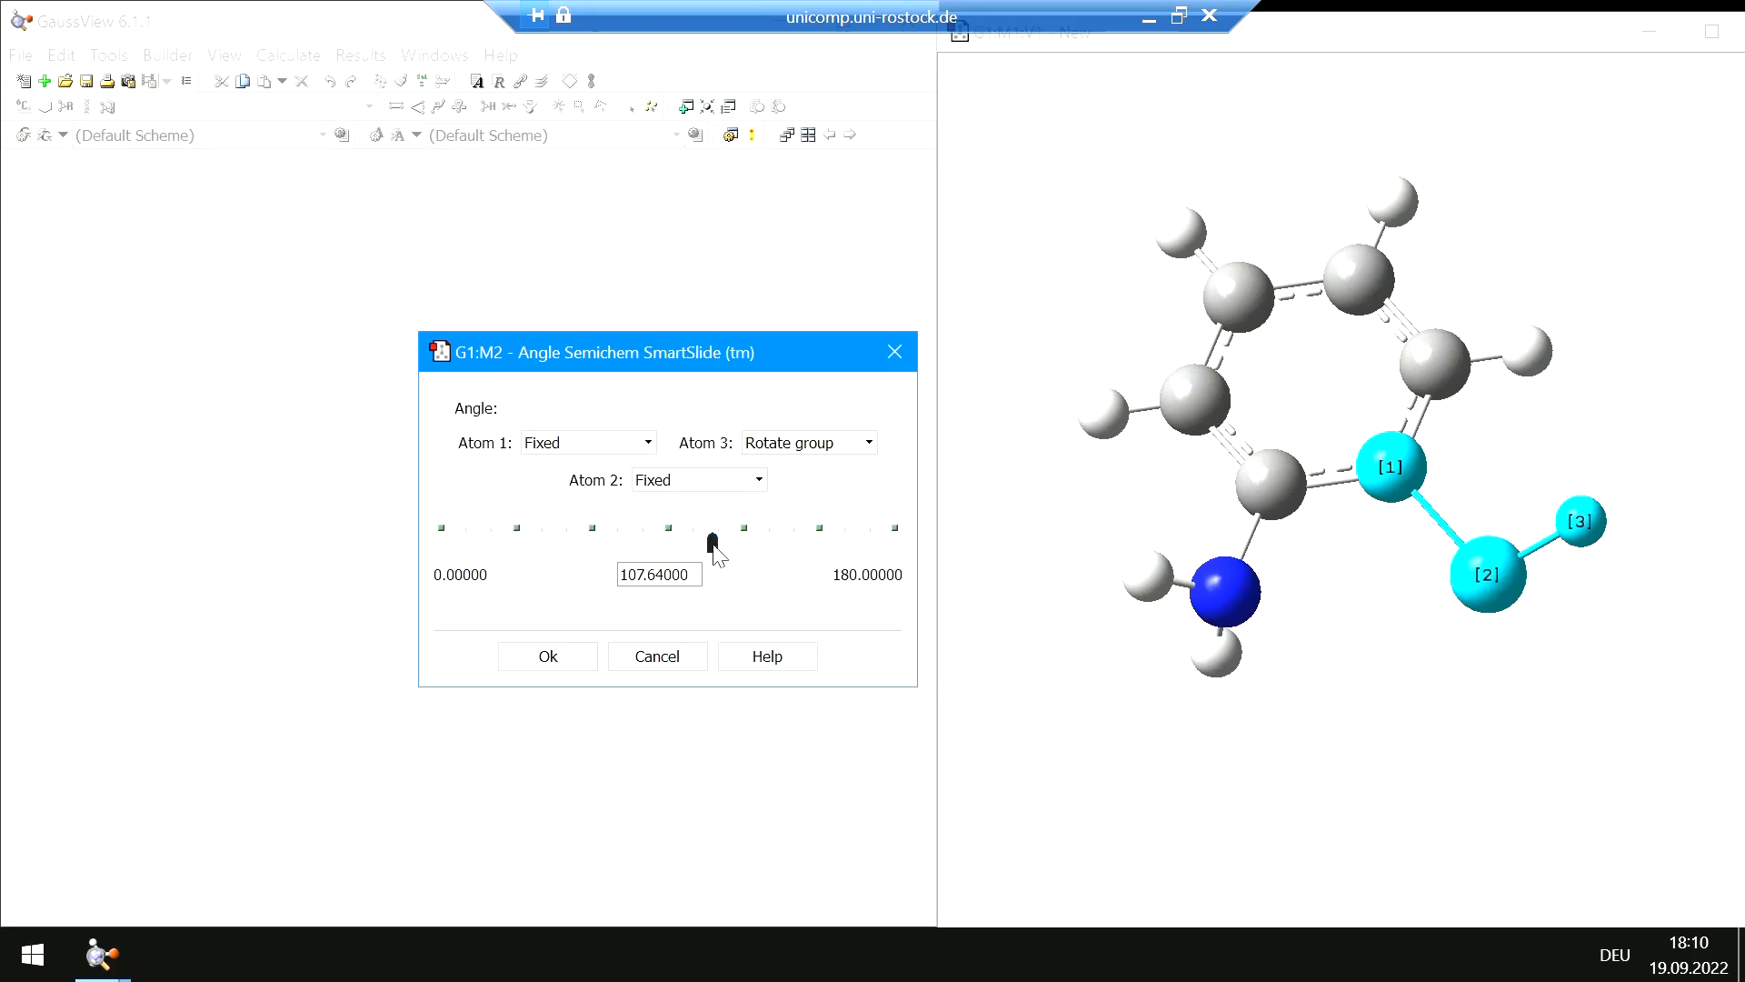
mouse_move(714, 545)
left_mouse_down()
mouse_move(682, 544)
mouse_move(717, 549)
left_mouse_up()
left_click(549, 658)
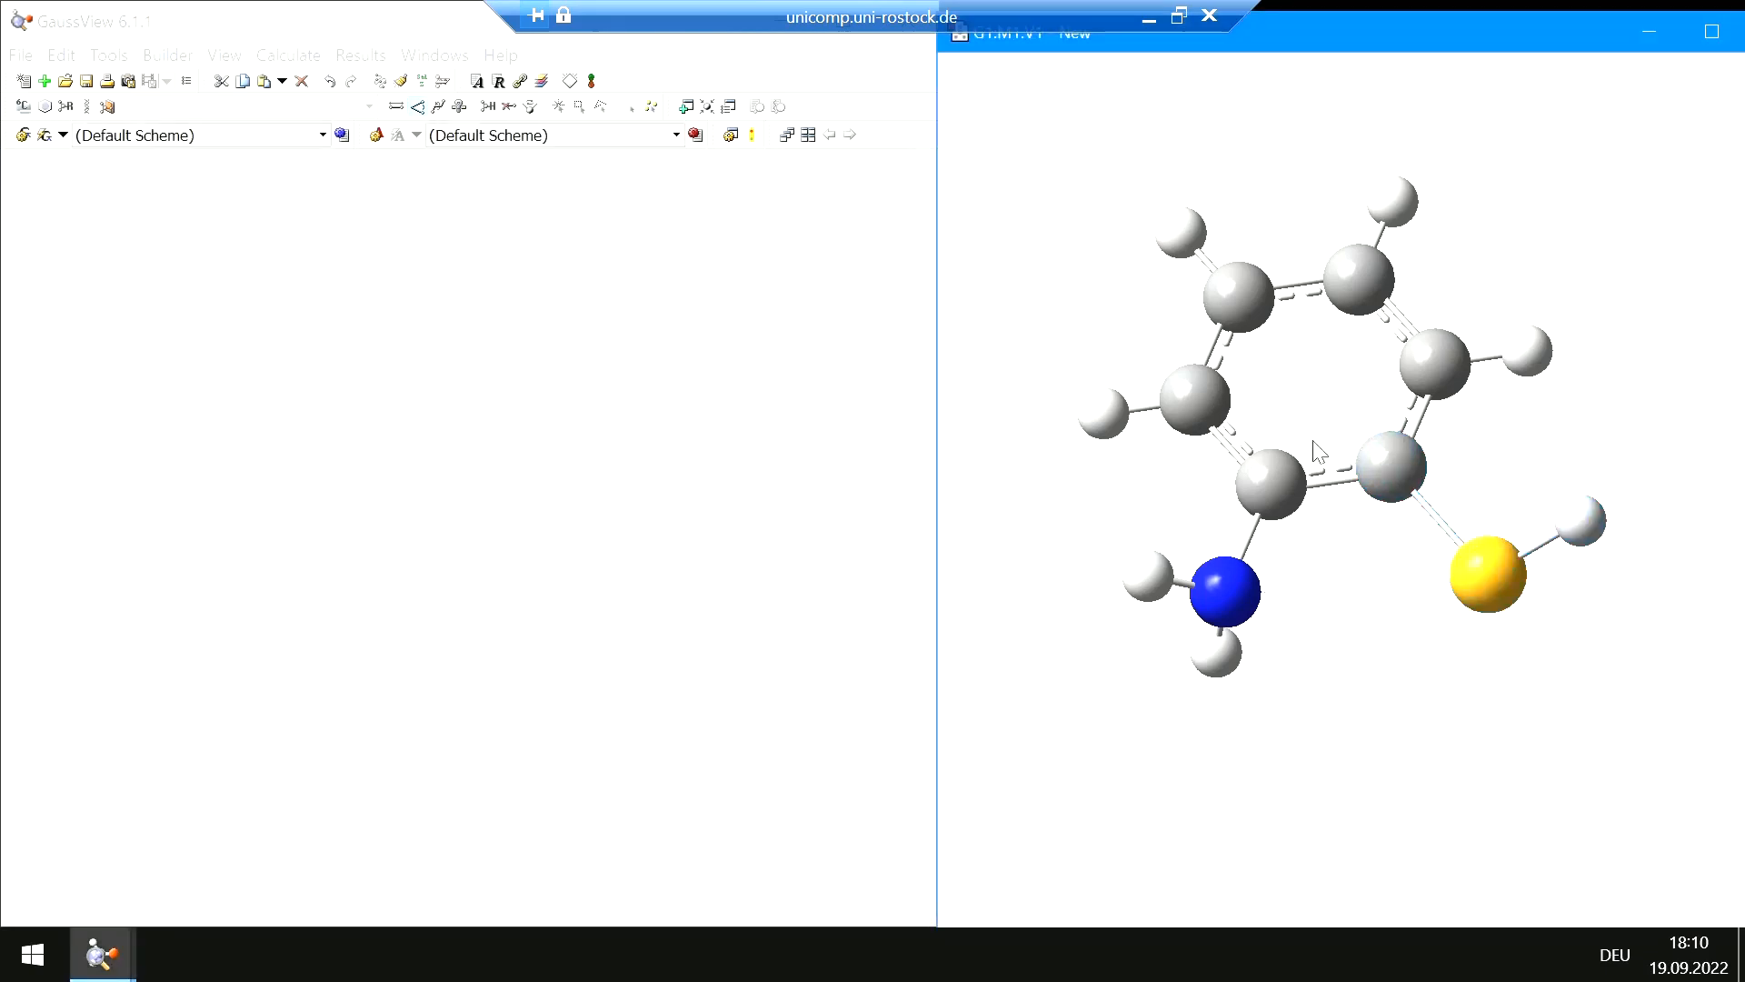